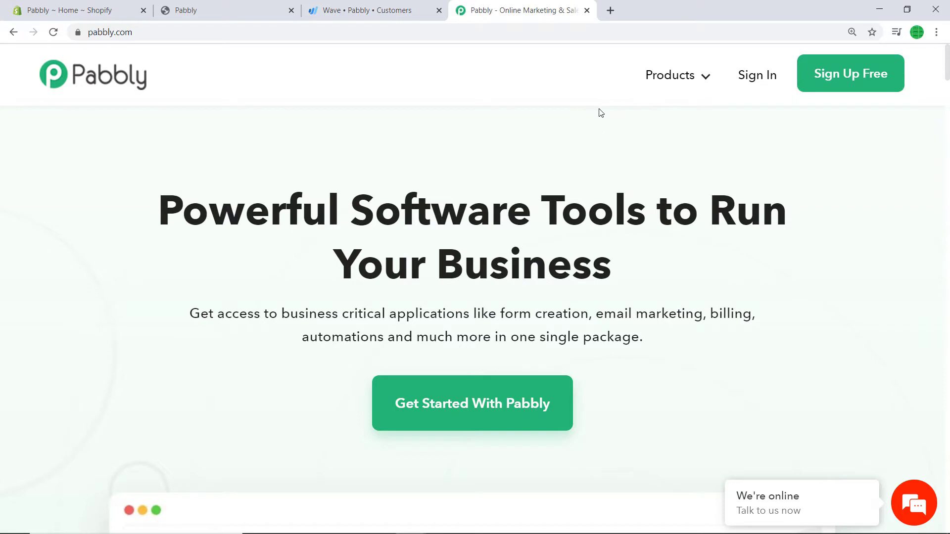
# - Sign in to Pabbly from the Connect product page and scroll All Apps to the Connect card
pyautogui.moveTo(683, 75)
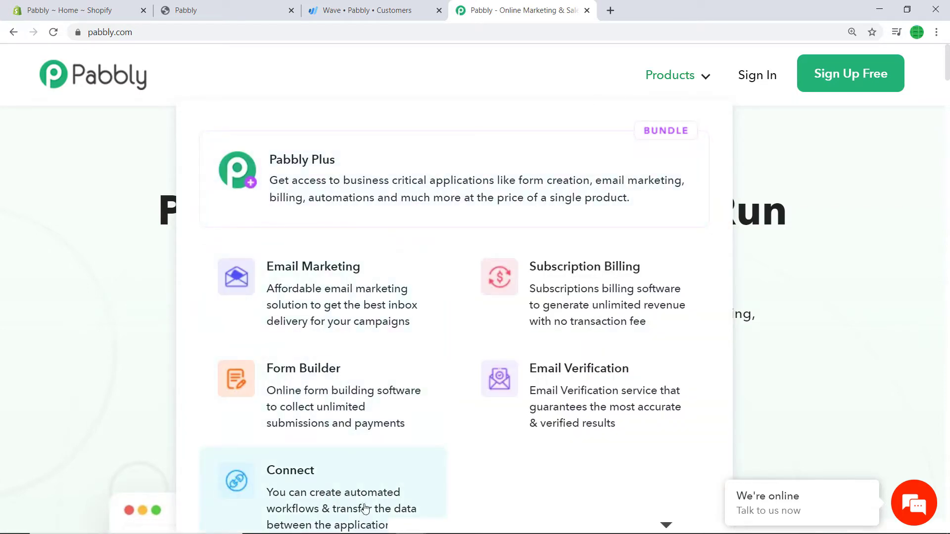
pyautogui.click(308, 494)
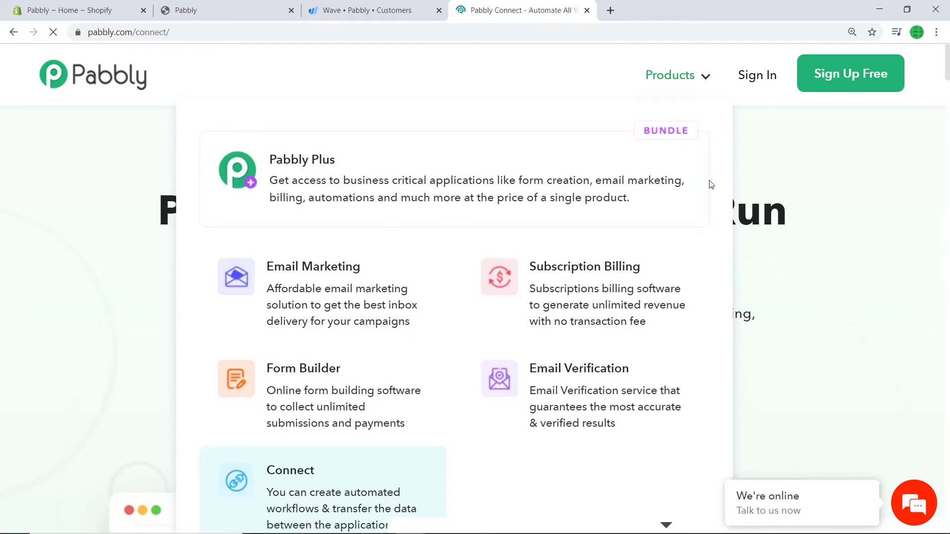
pyautogui.click(758, 76)
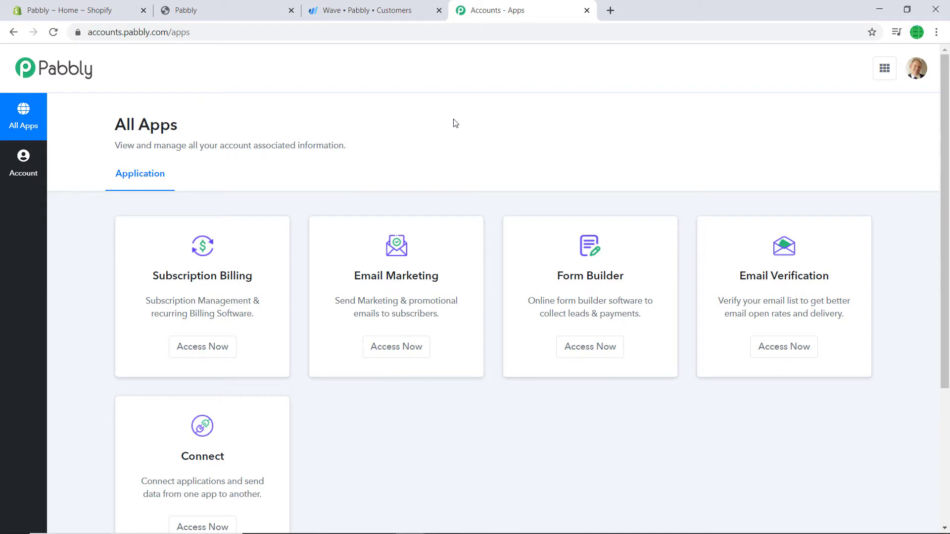
pyautogui.scroll(-4, 482, 118)
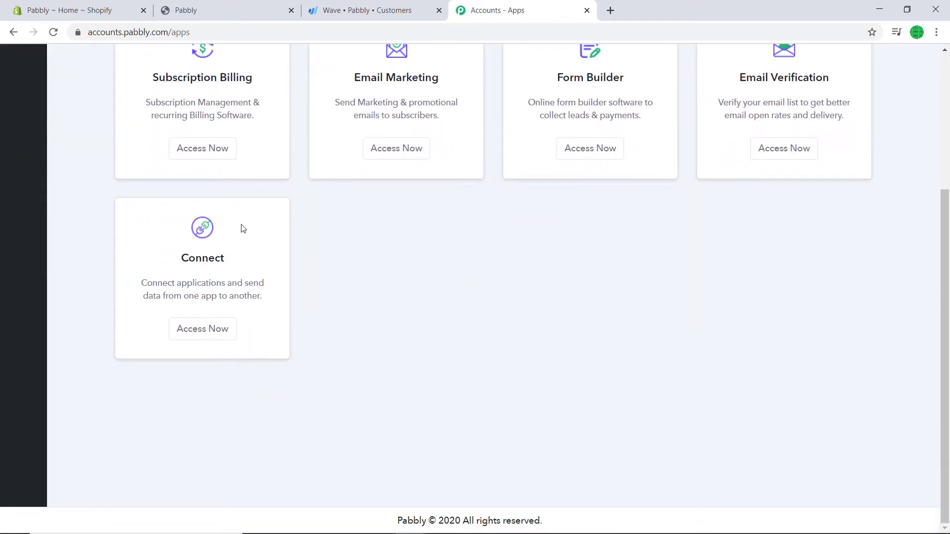
# - Launch Pabbly Connect and create a workflow named 'Shopify To Wave'
pyautogui.click(209, 337)
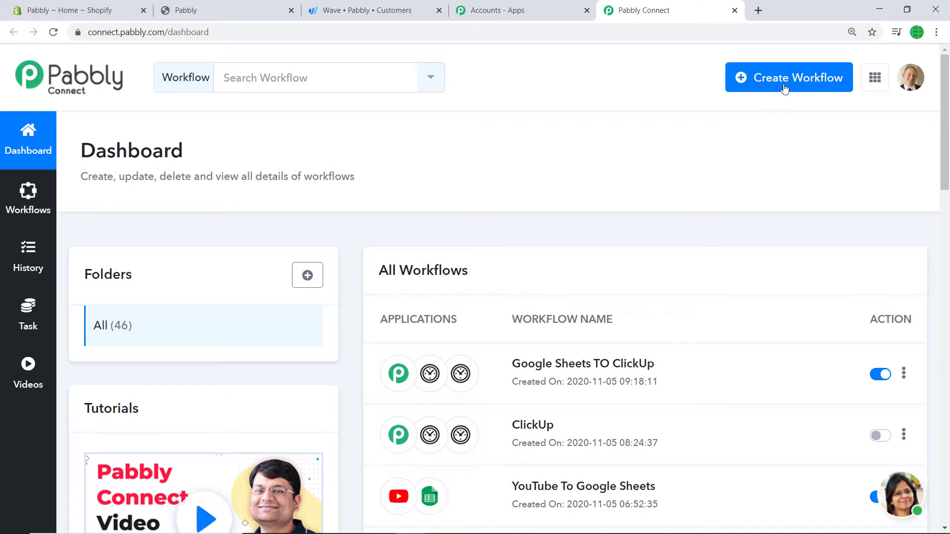
pyautogui.click(799, 86)
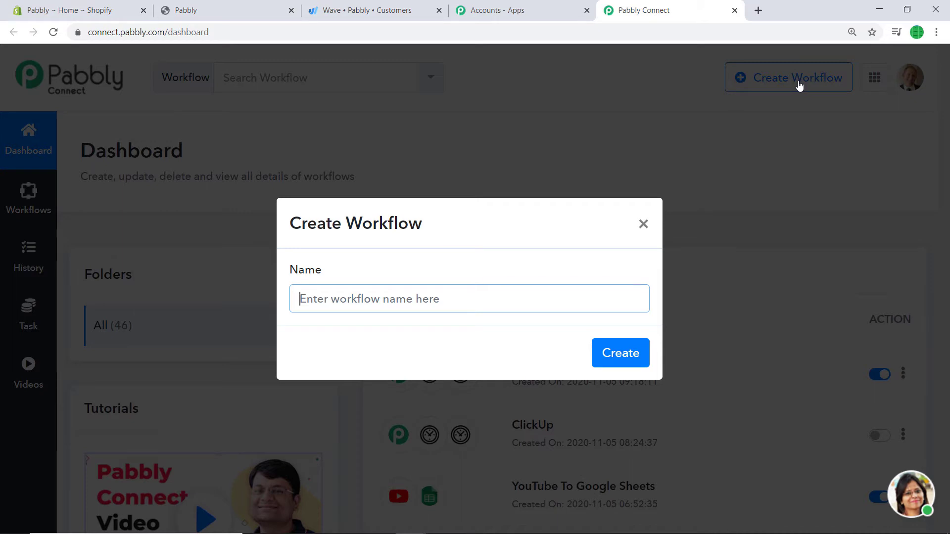
pyautogui.write('Shopify ')
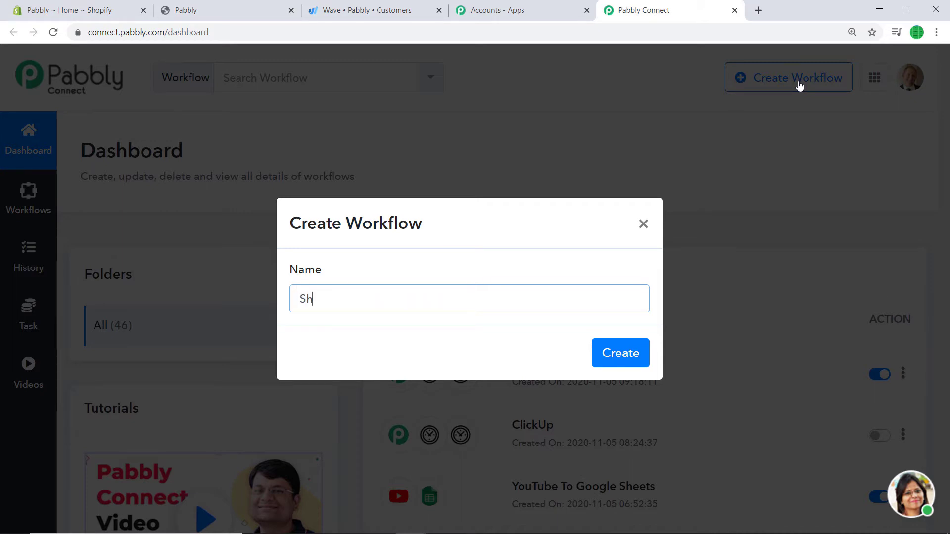
pyautogui.write('To Wave')
pyautogui.click(643, 354)
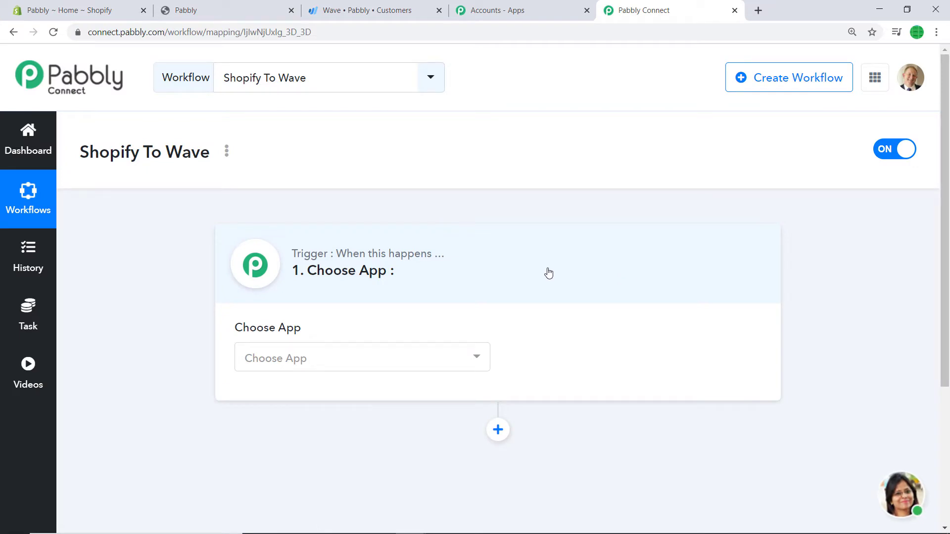
# - Set the trigger app to Shopify with the New Order event and reveal its webhook URL
pyautogui.click(385, 356)
pyautogui.write('S')
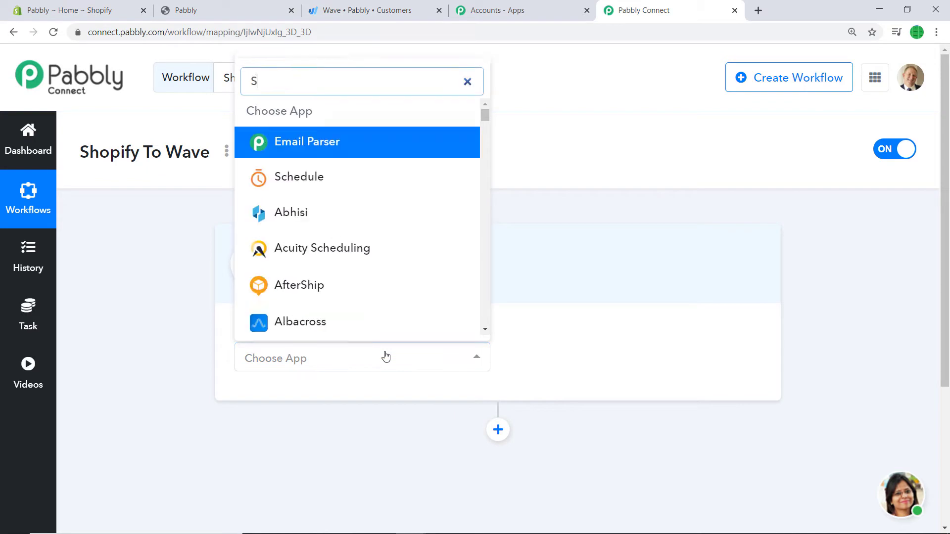
pyautogui.write('hopify')
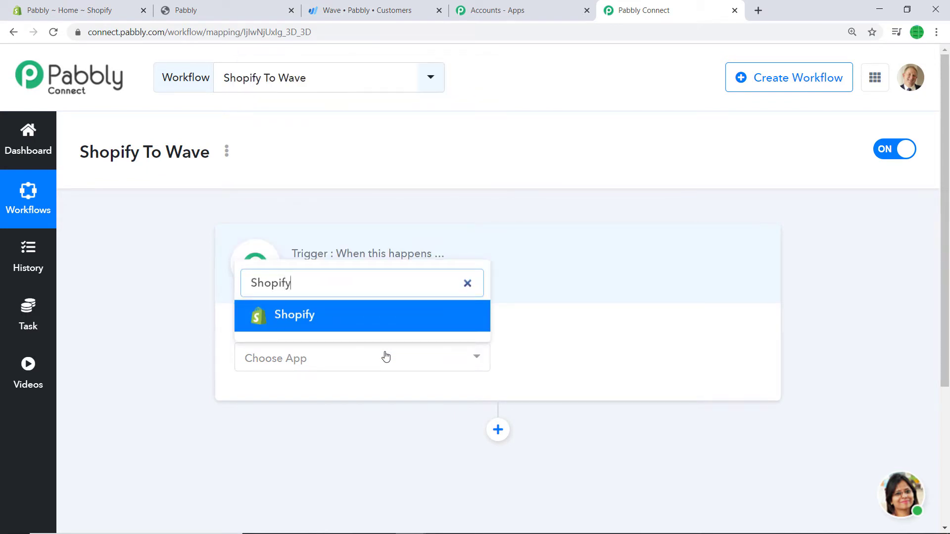
pyautogui.click(370, 316)
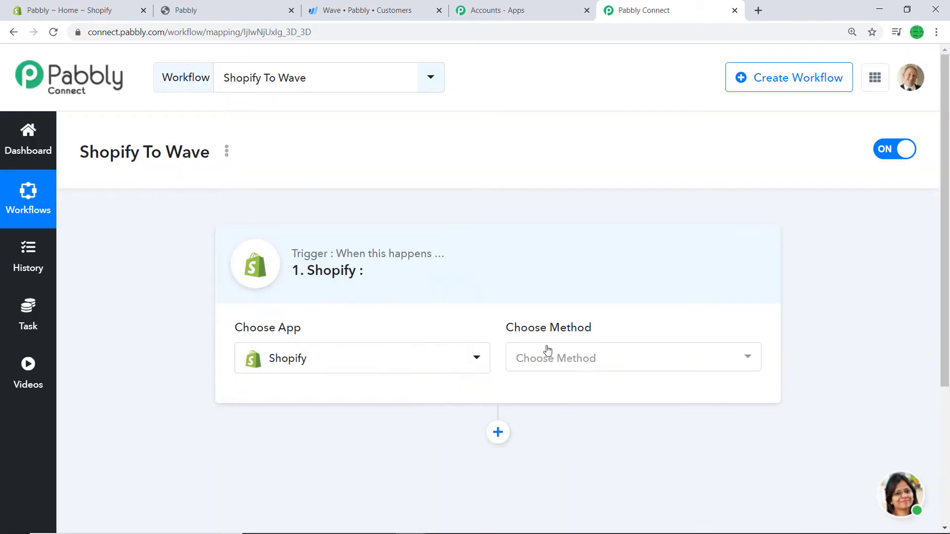
pyautogui.click(559, 357)
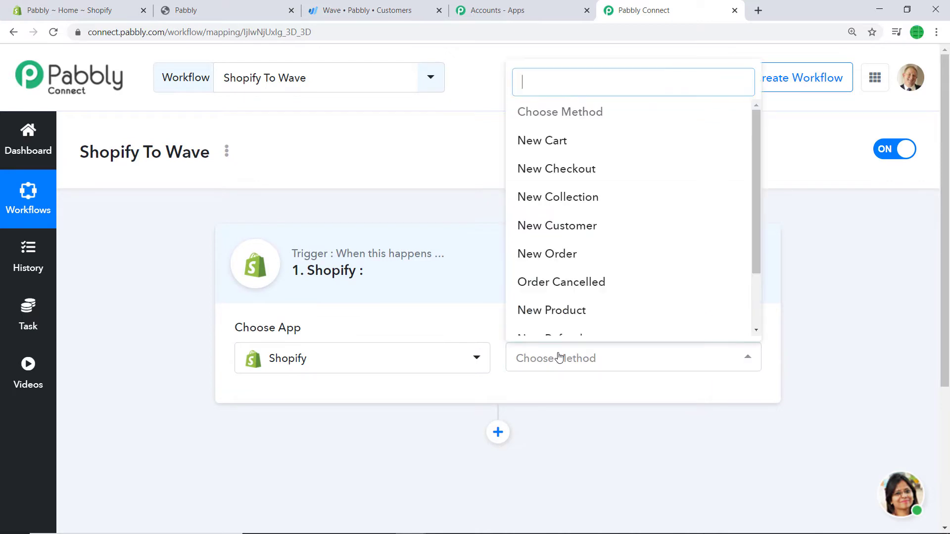
pyautogui.click(560, 255)
pyautogui.click(573, 358)
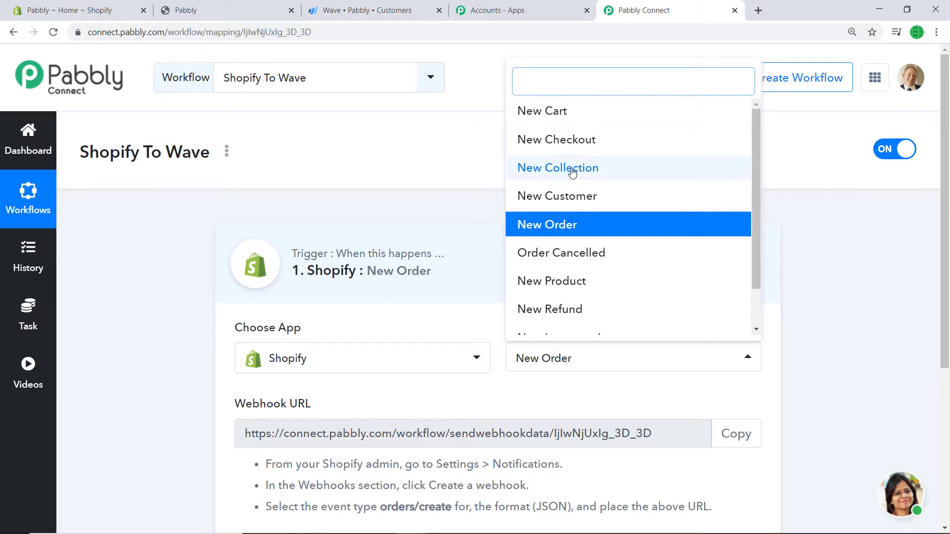
pyautogui.click(541, 388)
pyautogui.scroll(-1, 562, 361)
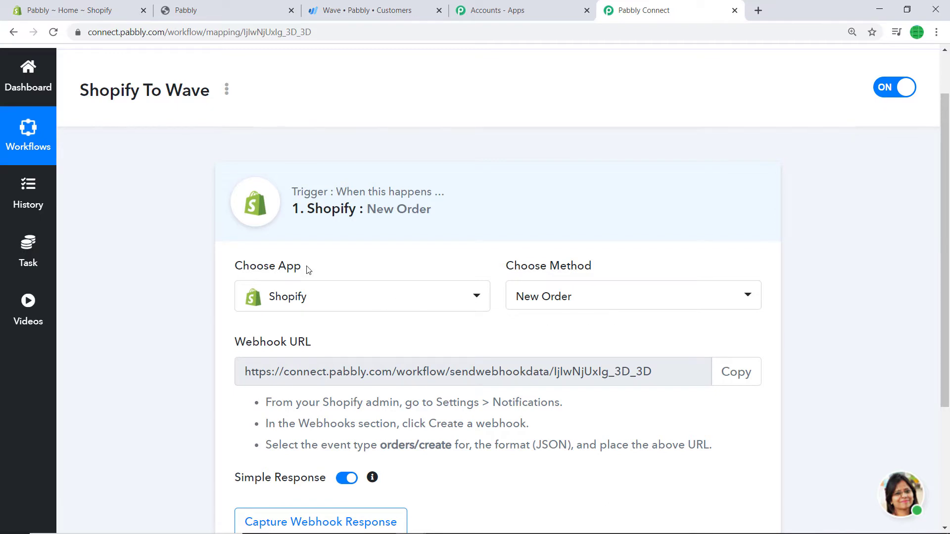
# - In the Shopify admin, go to Settings > Notifications and scroll to the Webhooks section
pyautogui.click(106, 5)
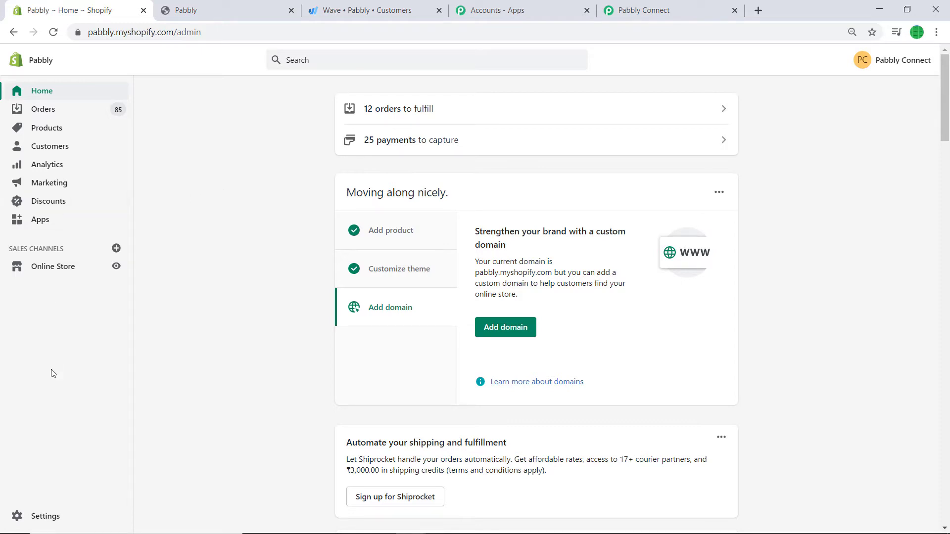
pyautogui.click(49, 520)
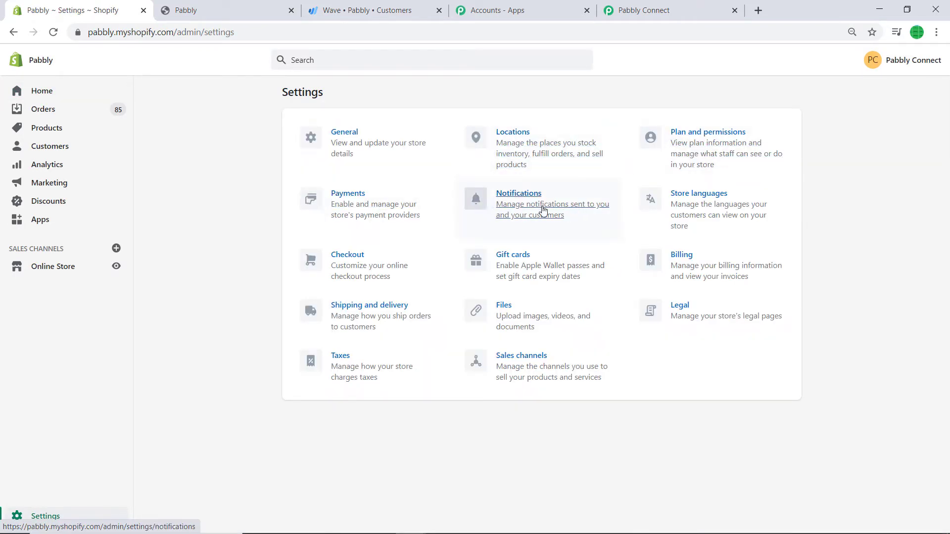
pyautogui.click(508, 211)
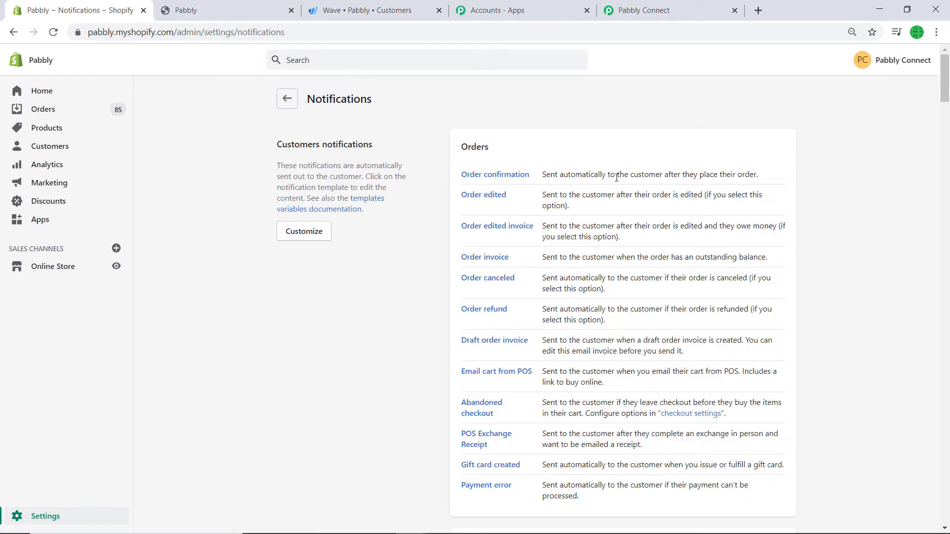
pyautogui.scroll(-5, 605, 210)
pyautogui.scroll(-20, 604, 210)
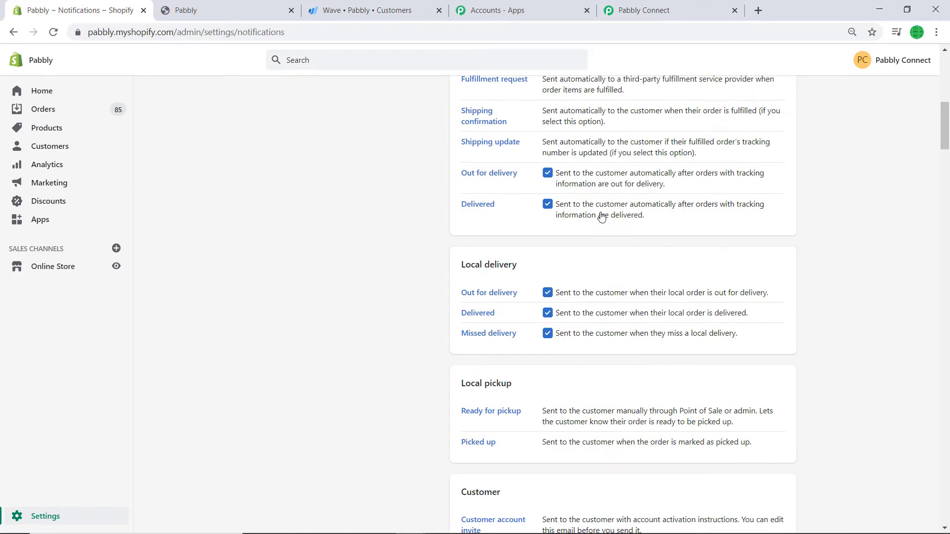
pyautogui.scroll(8, 602, 216)
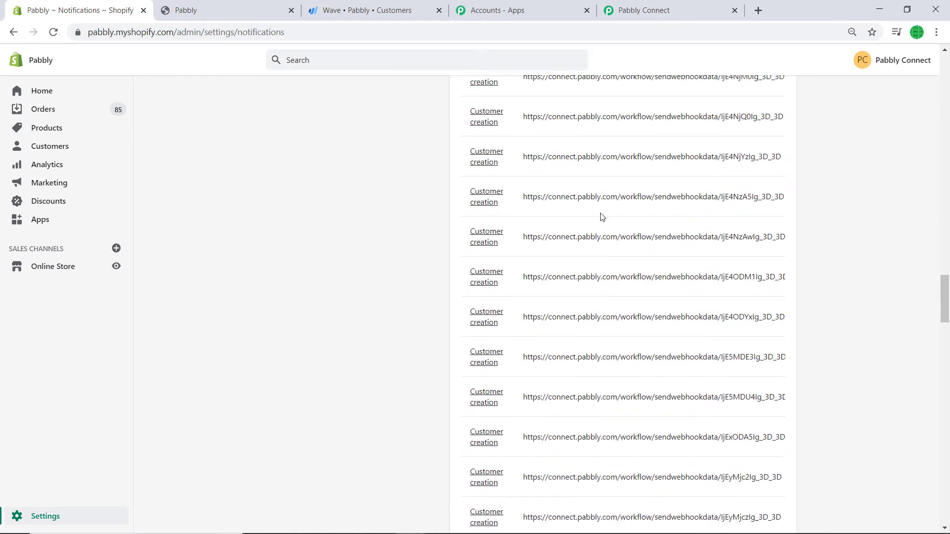
pyautogui.scroll(-1, 273, 265)
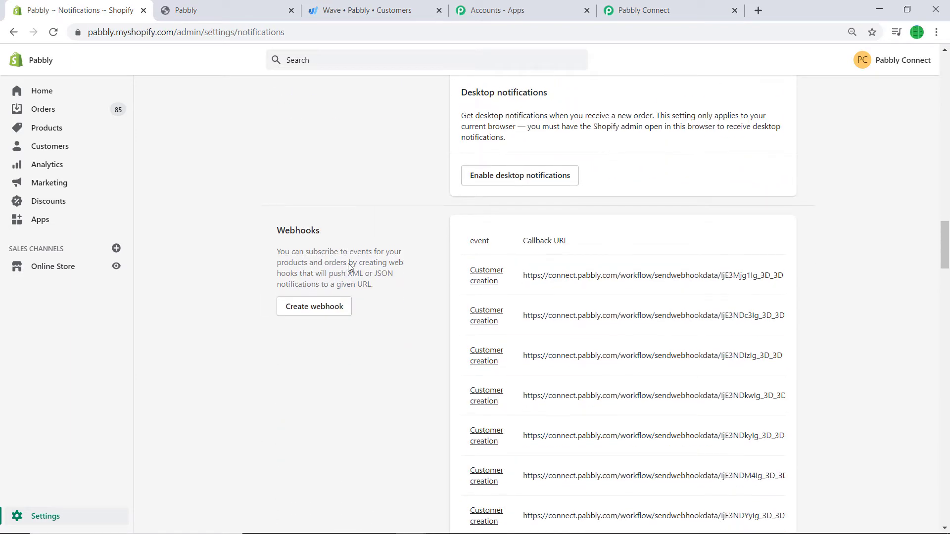
# - Add a new Shopify webhook and set its event to Order creation
pyautogui.click(311, 304)
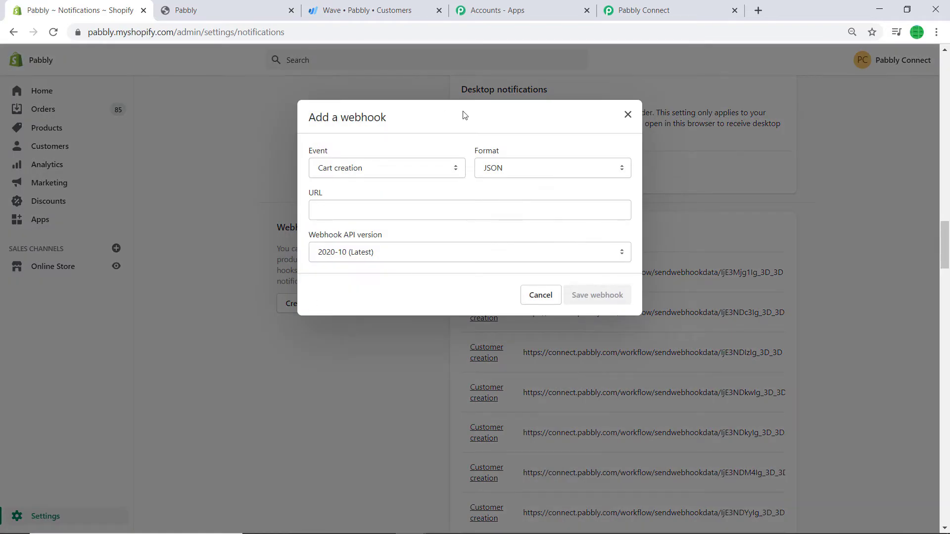
pyautogui.click(432, 167)
pyautogui.click(432, 167)
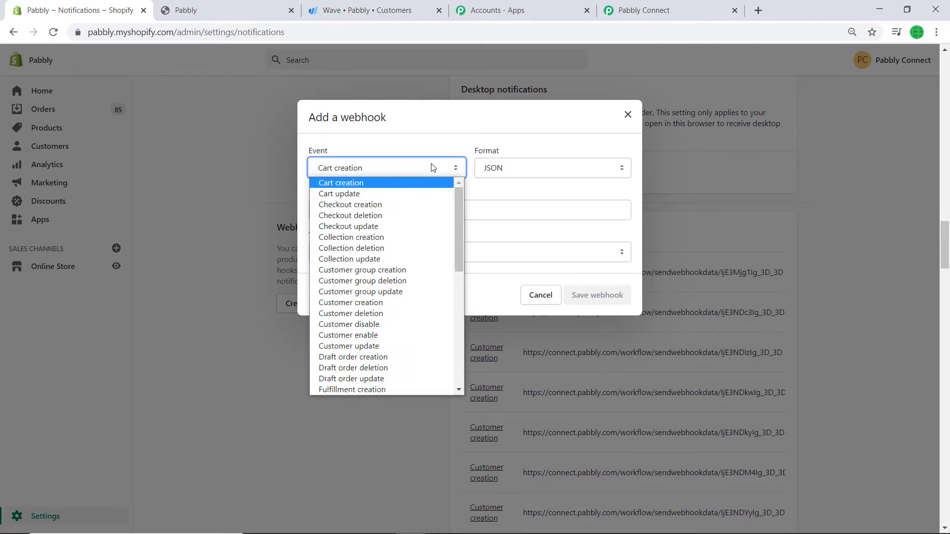
pyautogui.press('o')
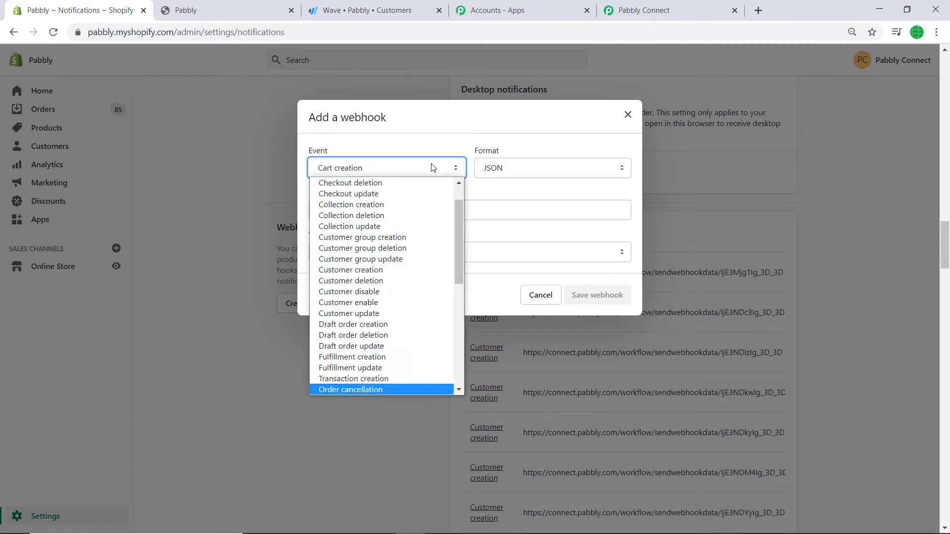
pyautogui.scroll(-3, 376, 213)
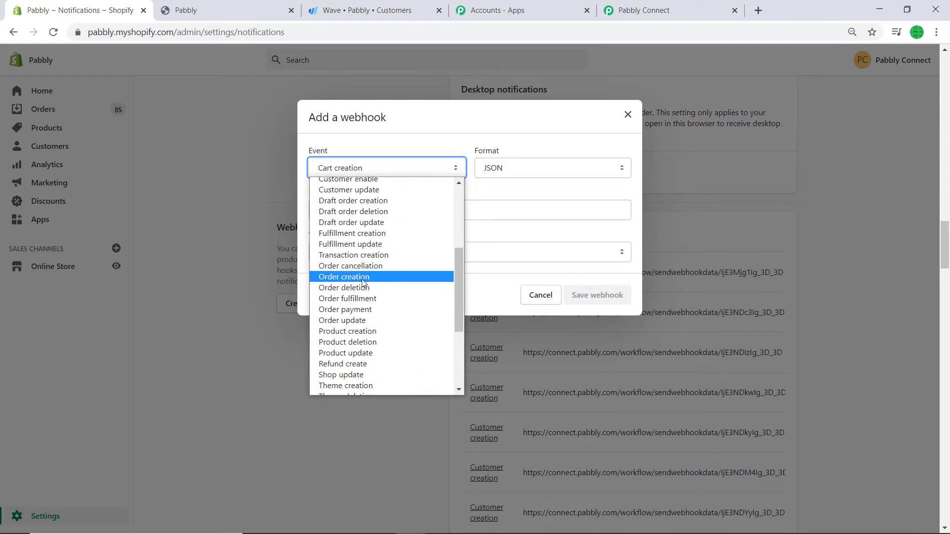
pyautogui.click(364, 278)
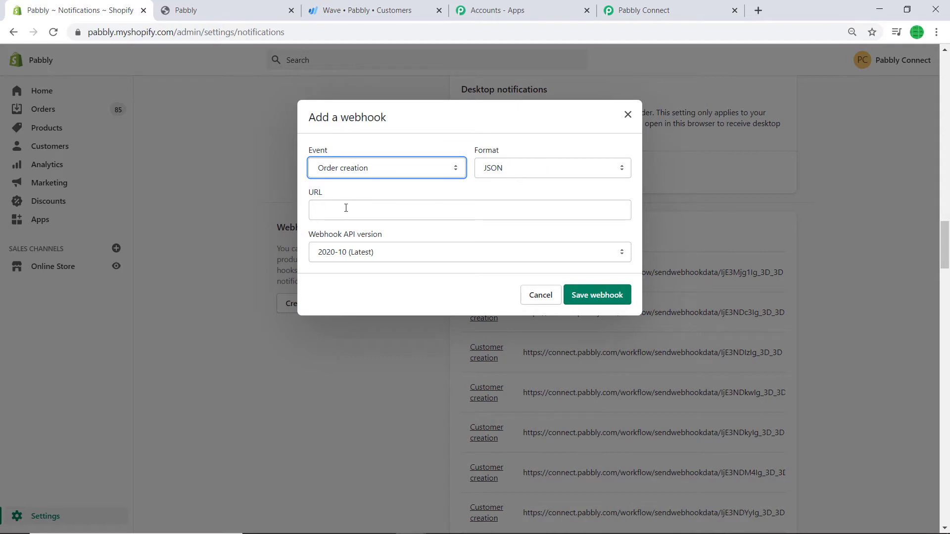
# - Paste the copied Pabbly Connect webhook URL into the URL field and save the webhook
pyautogui.click(648, 10)
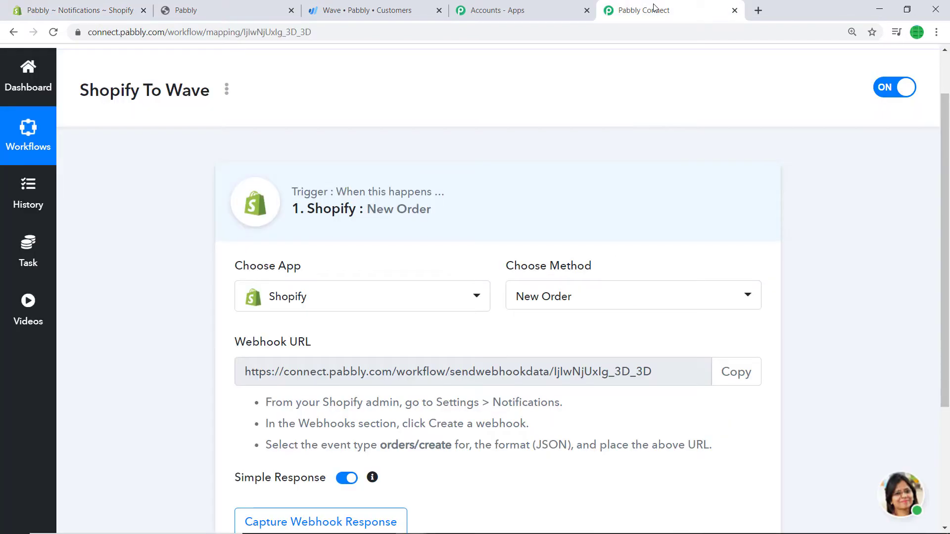
pyautogui.click(735, 371)
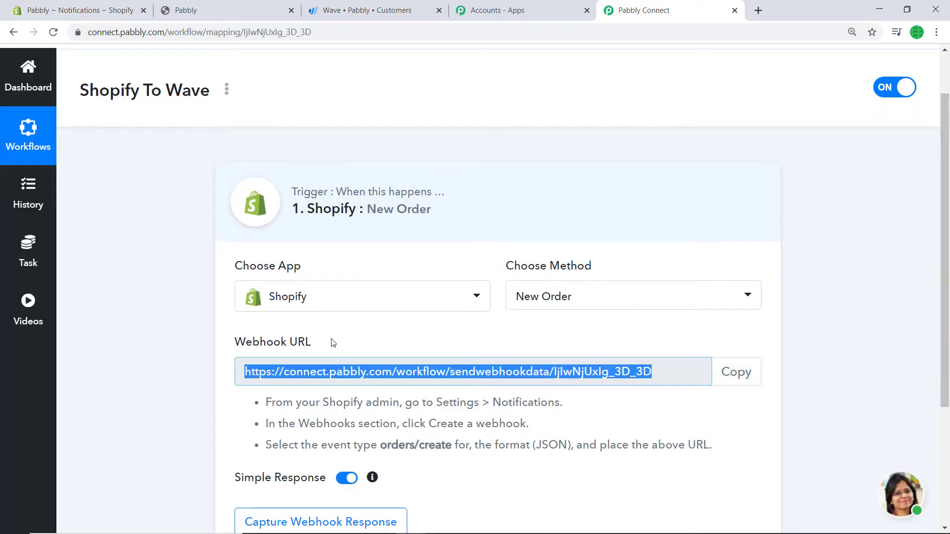
pyautogui.click(91, 9)
pyautogui.rightClick(361, 210)
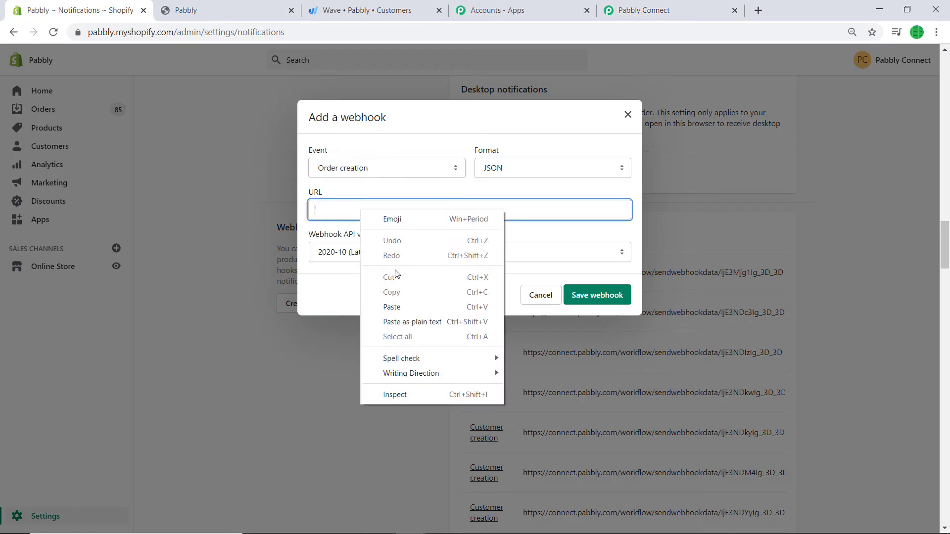
pyautogui.click(393, 308)
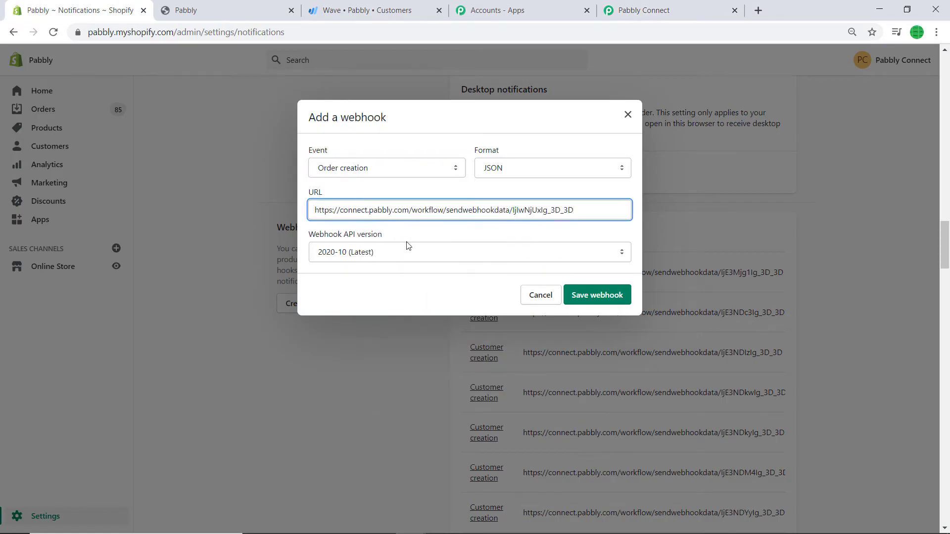
pyautogui.click(587, 297)
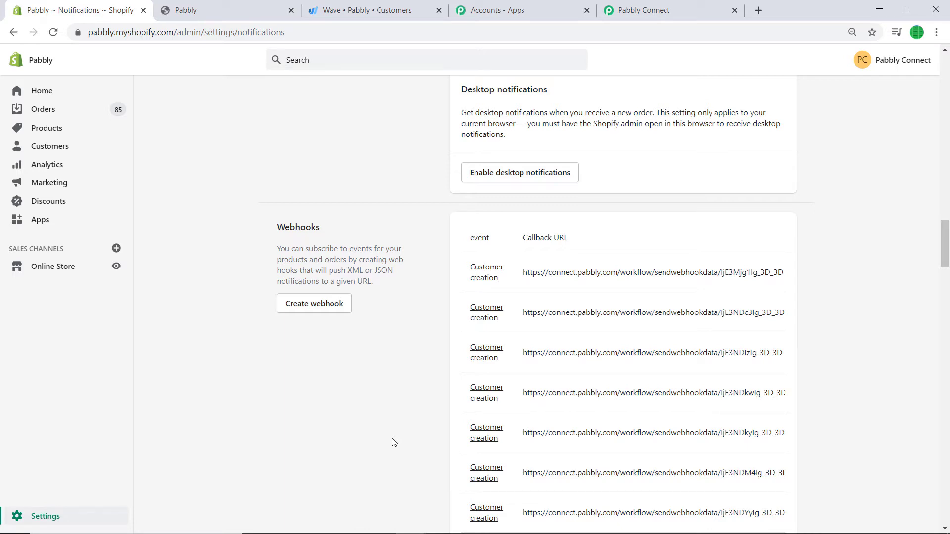
# - Start Capture Webhook Response on the Pabbly trigger, then return to Shopify Notifications
pyautogui.click(638, 13)
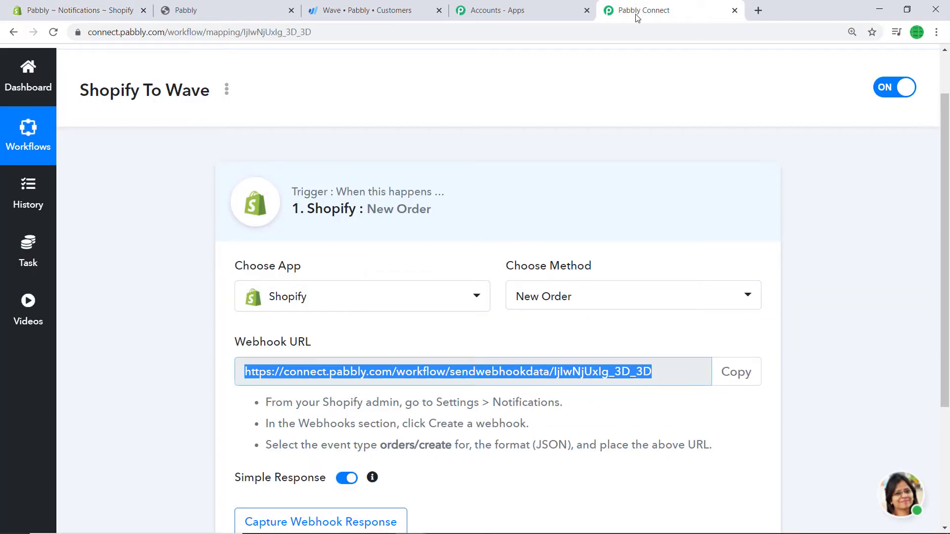
pyautogui.scroll(-4, 502, 226)
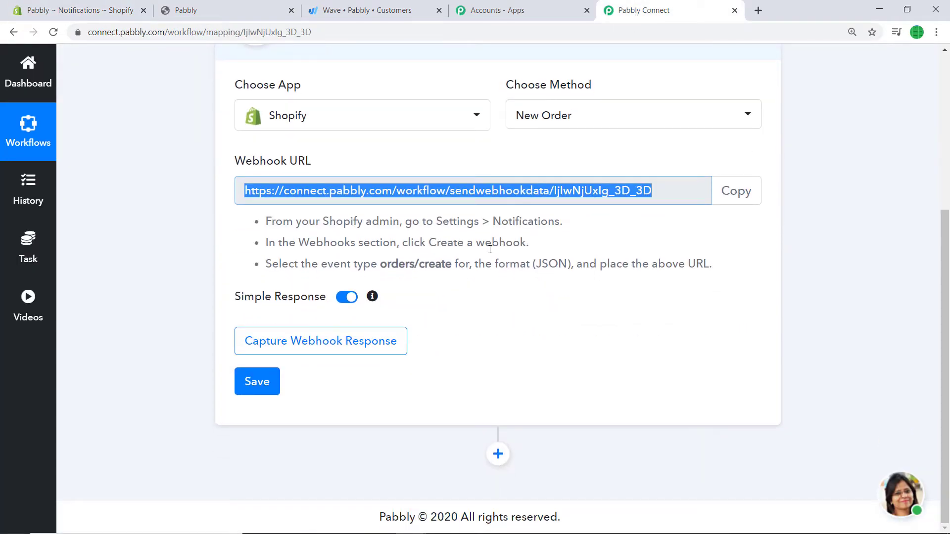
pyautogui.click(263, 345)
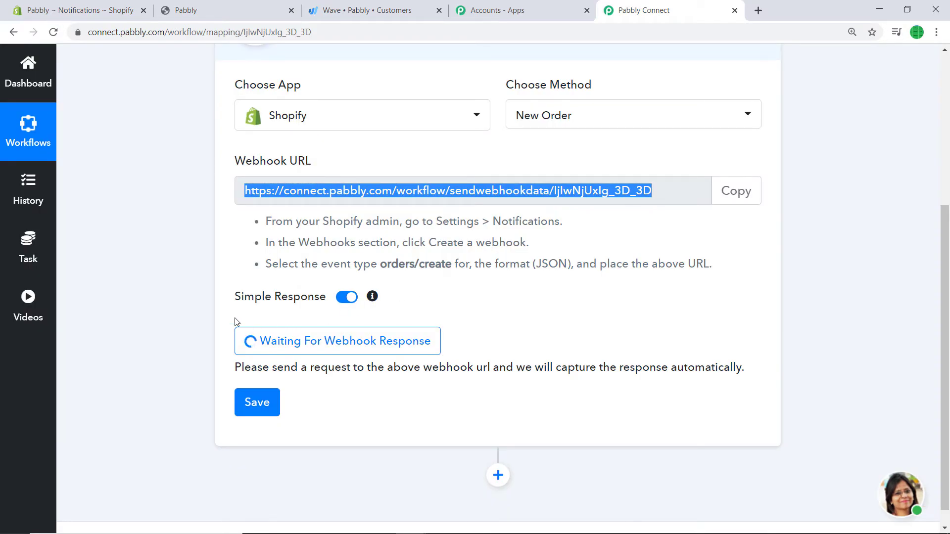
pyautogui.click(94, 9)
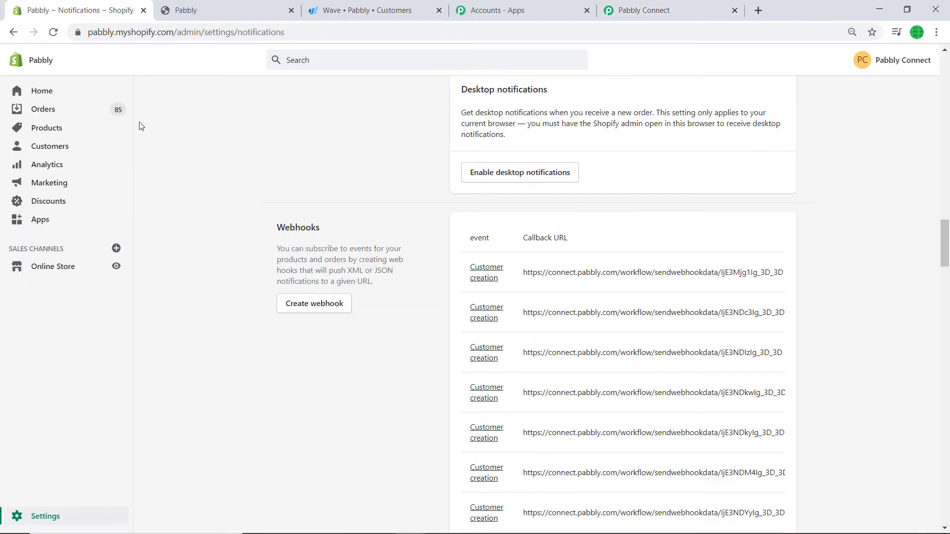
# - View the live storefront from Online Store and open the Big B T Shirt in the catalog
pyautogui.click(44, 114)
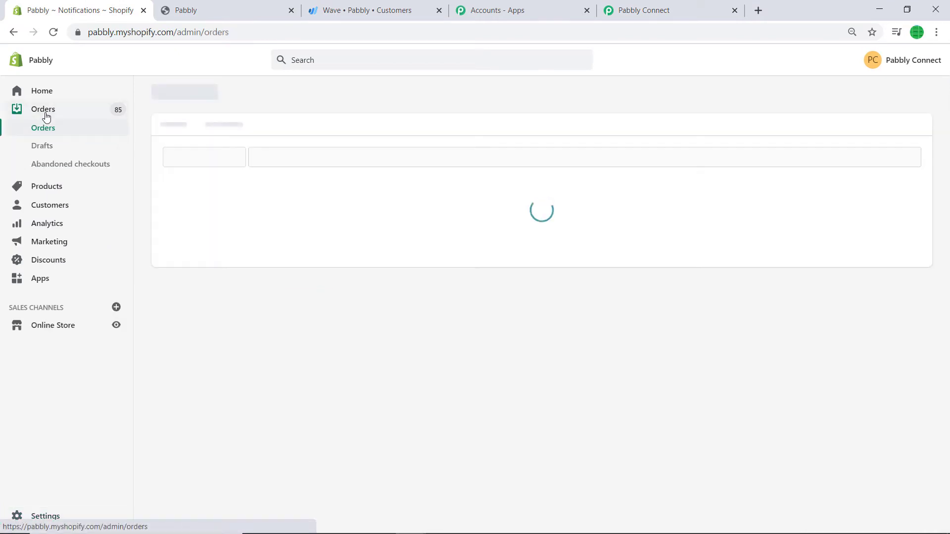
pyautogui.click(52, 327)
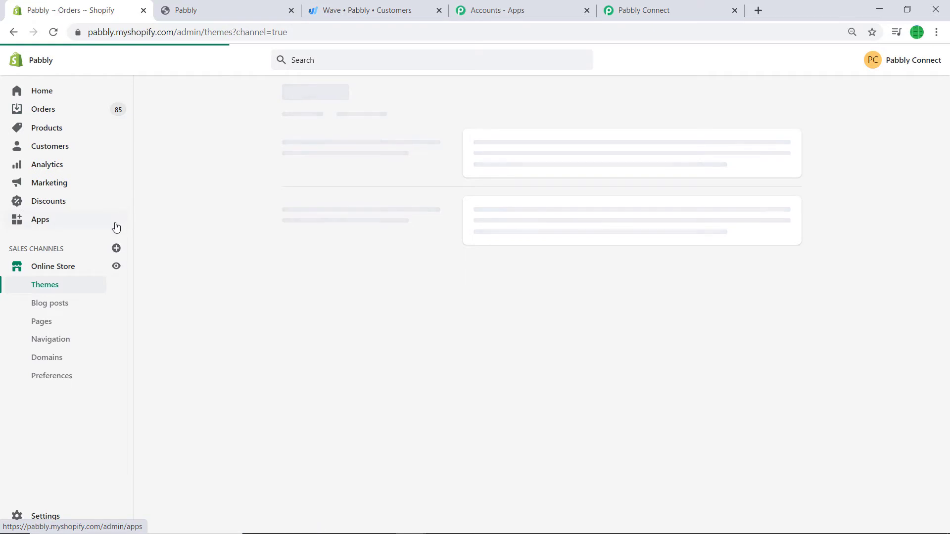
pyautogui.click(116, 268)
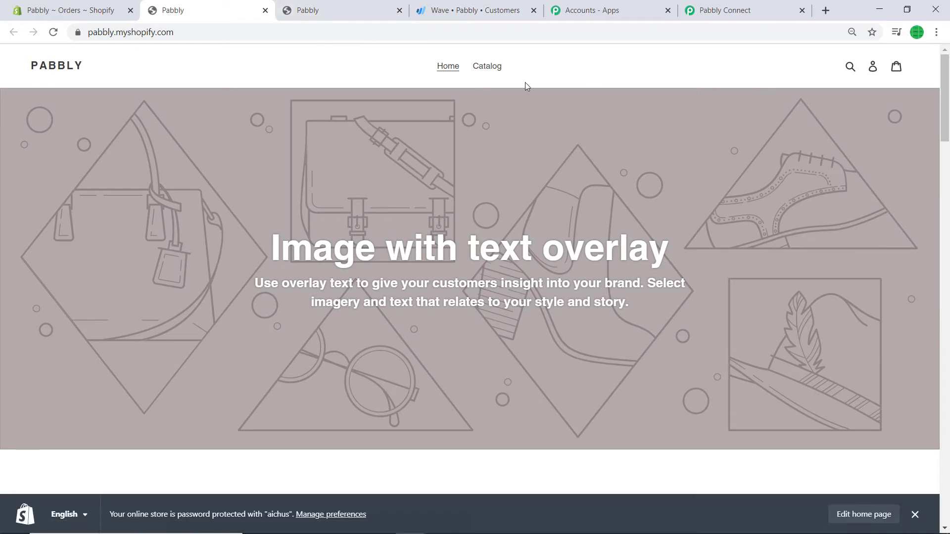
pyautogui.click(483, 68)
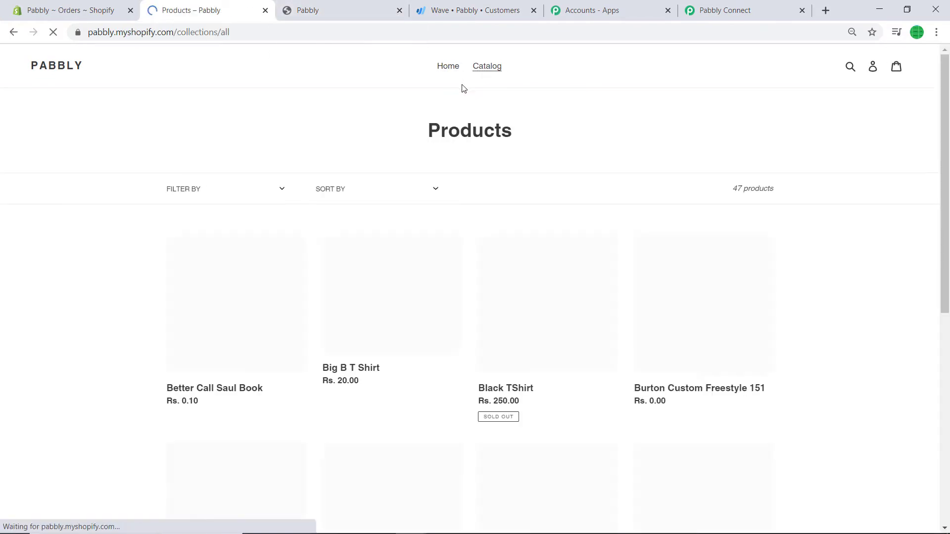
pyautogui.scroll(-3, 508, 187)
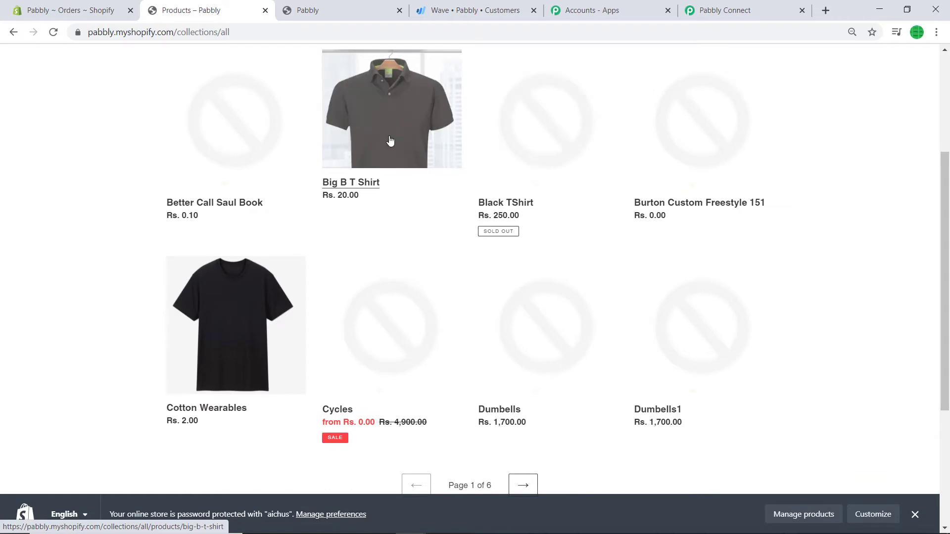
pyautogui.click(390, 142)
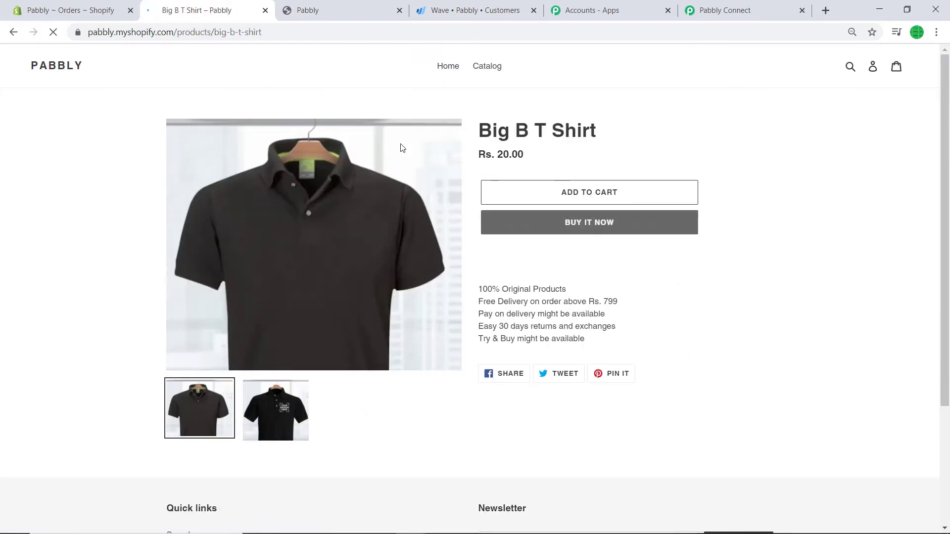
# - Buy the Big B T Shirt now and enter the customer's e-mail address at checkout
pyautogui.click(583, 221)
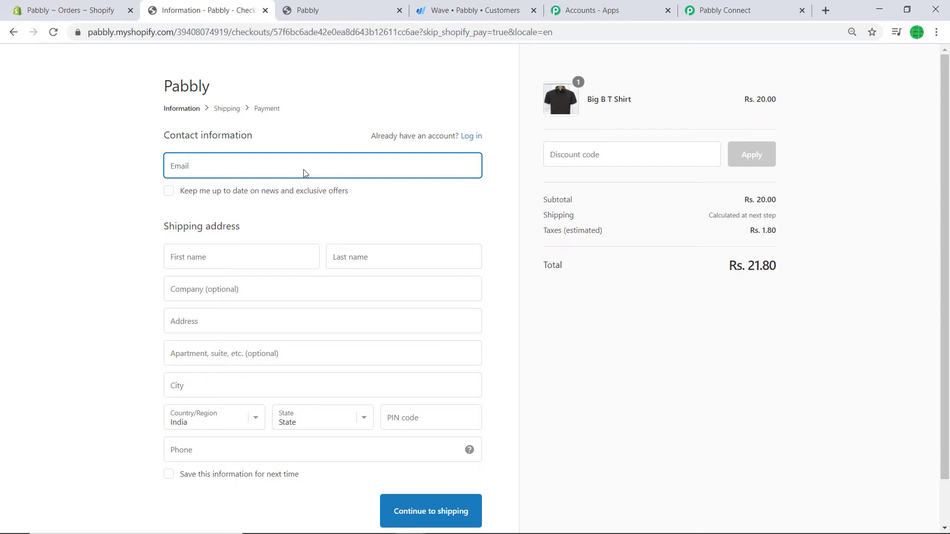
pyautogui.click(304, 173)
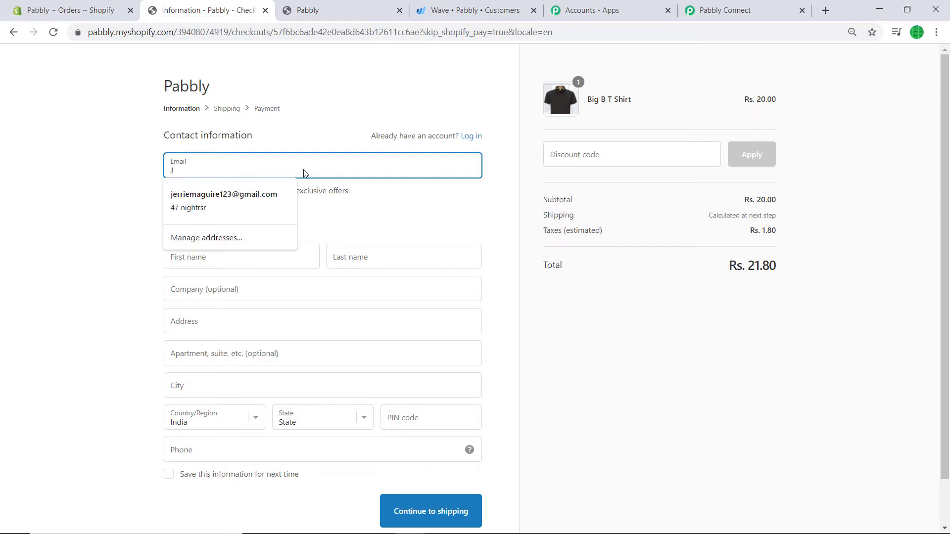
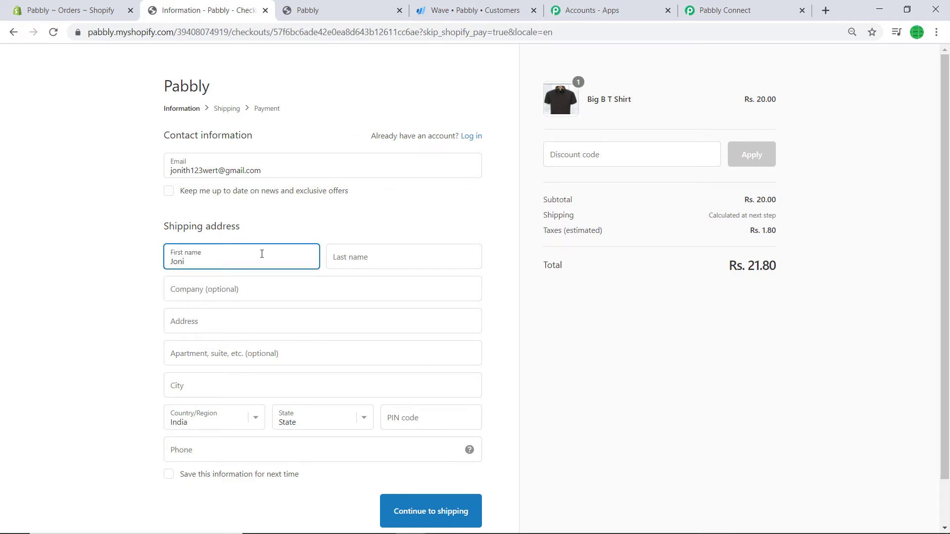
# - Enter the customer's first name in the Shopify checkout contact form
pyautogui.write('nitha')
# - Enter the customer's last name and the company name 'HJK Holding'
pyautogui.click(331, 259)
pyautogui.write('El')
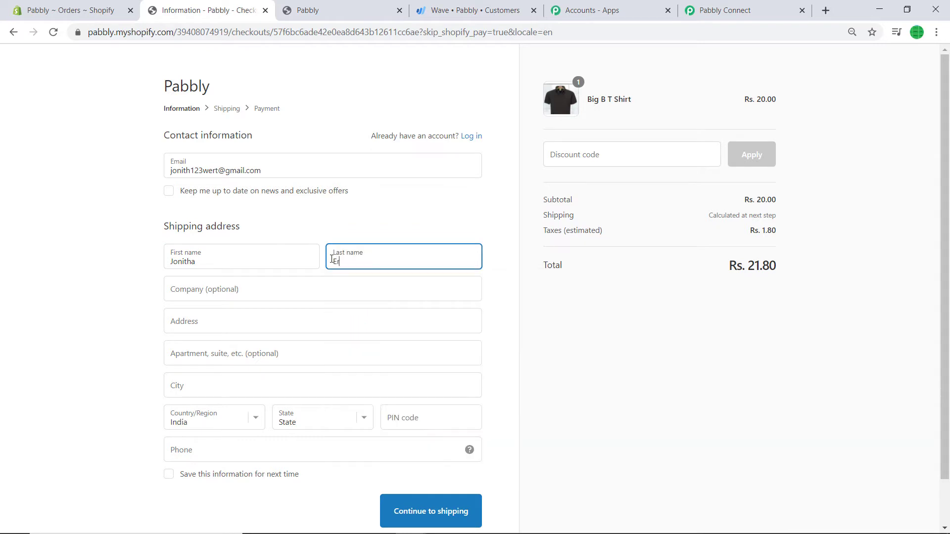
pyautogui.click(289, 281)
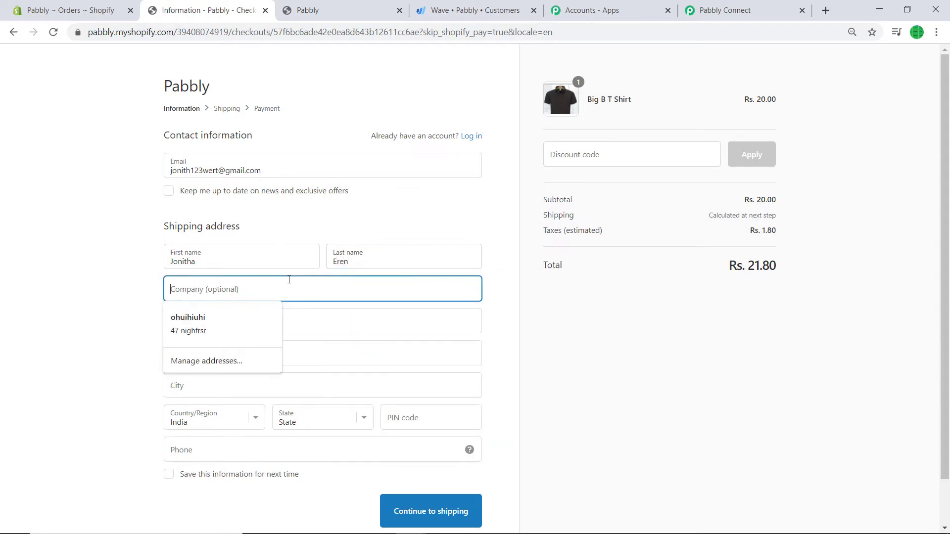
pyautogui.write('HJK')
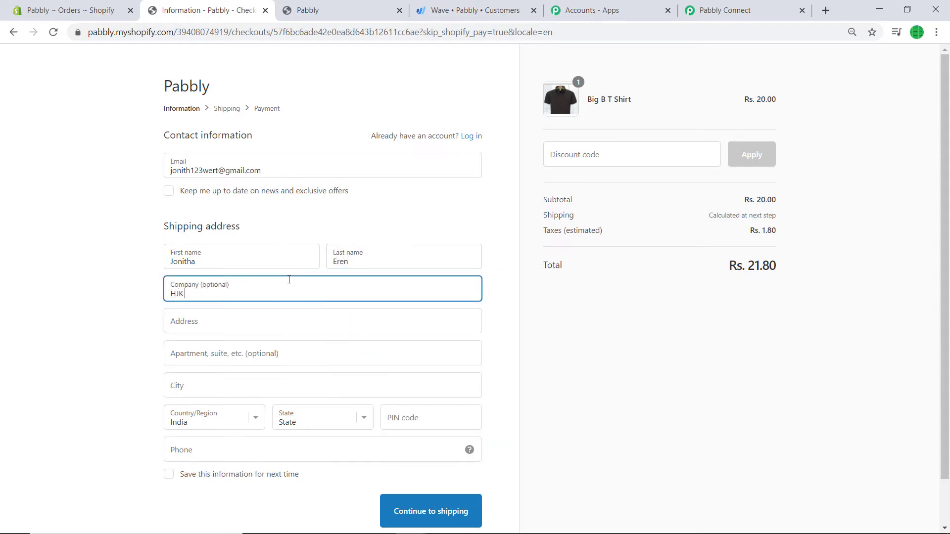
pyautogui.write(' hOlding')
pyautogui.press('BackSpace')
pyautogui.press('BackSpace')
pyautogui.press('BackSpace')
pyautogui.press('BackSpace')
pyautogui.press('BackSpace')
pyautogui.write('lding')
# - Fill the street address from the suggestion and the phone number, then continue to shipping
pyautogui.scroll(-2, 288, 280)
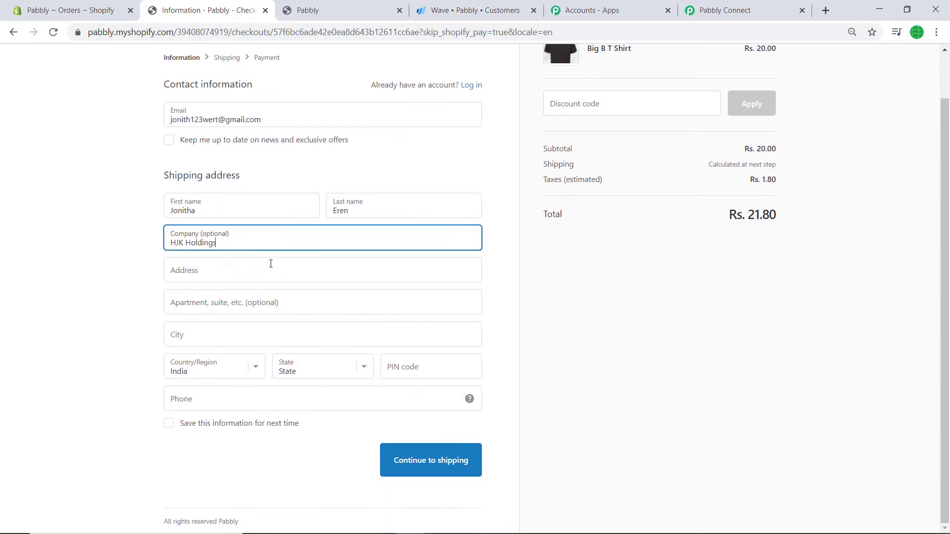
pyautogui.click(261, 279)
pyautogui.write('S- ')
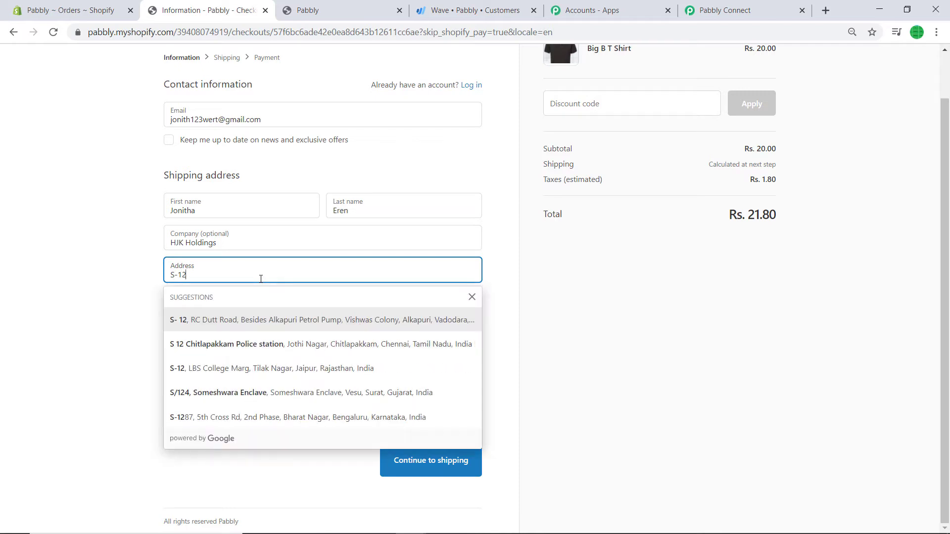
pyautogui.write('12')
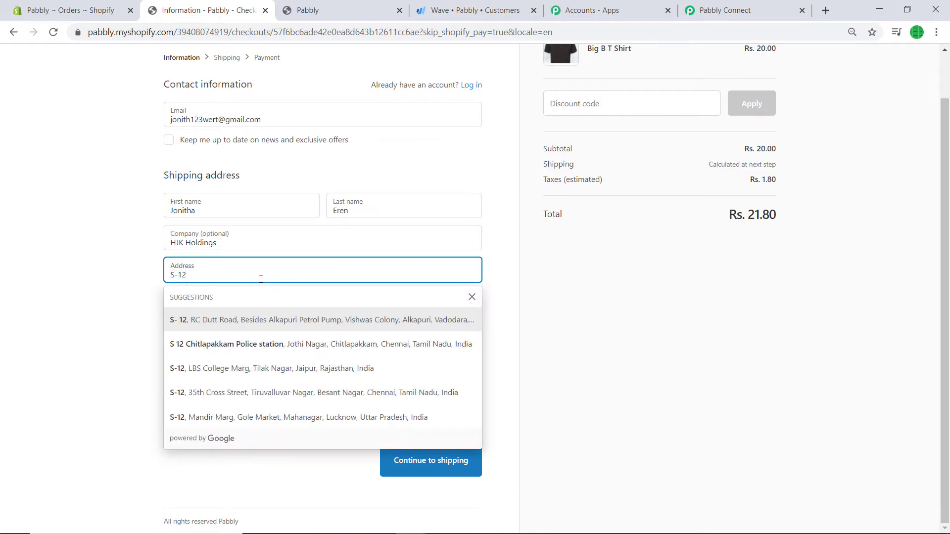
pyautogui.click(294, 326)
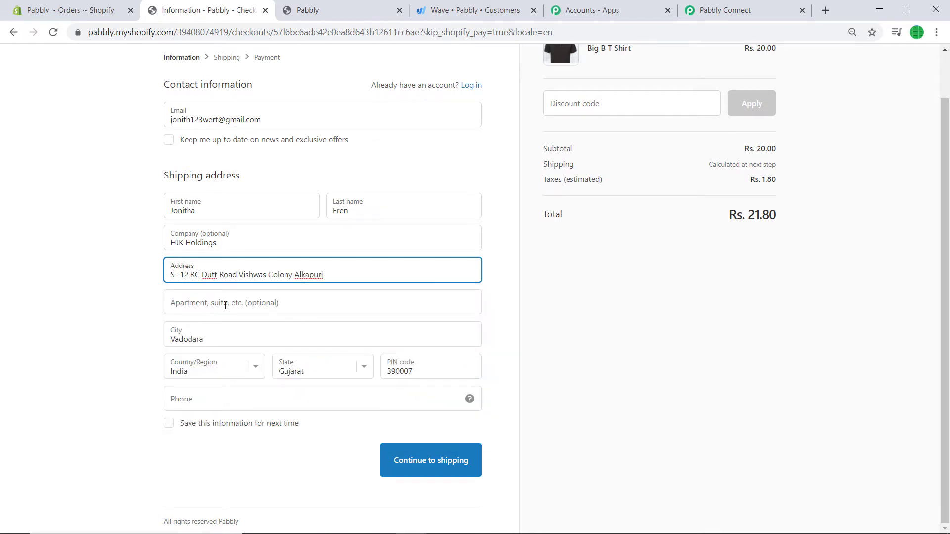
pyautogui.click(212, 406)
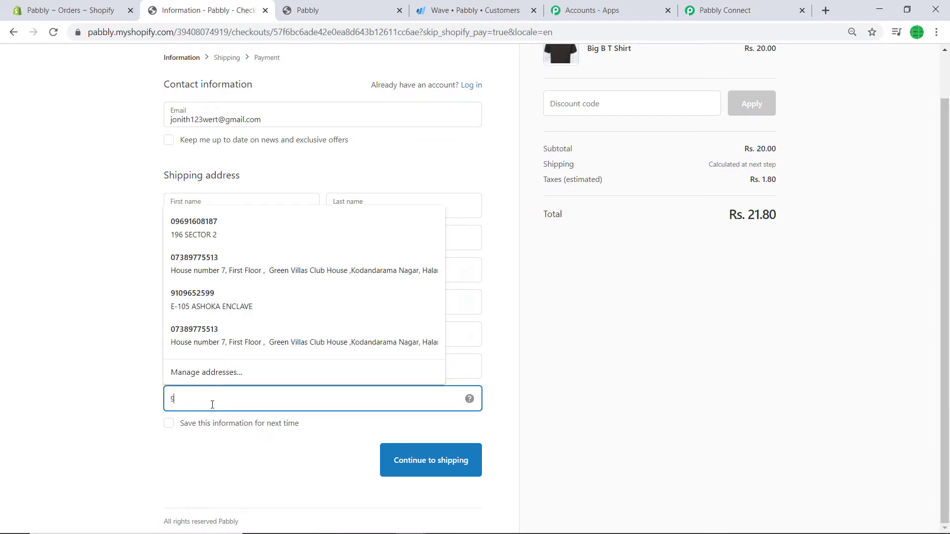
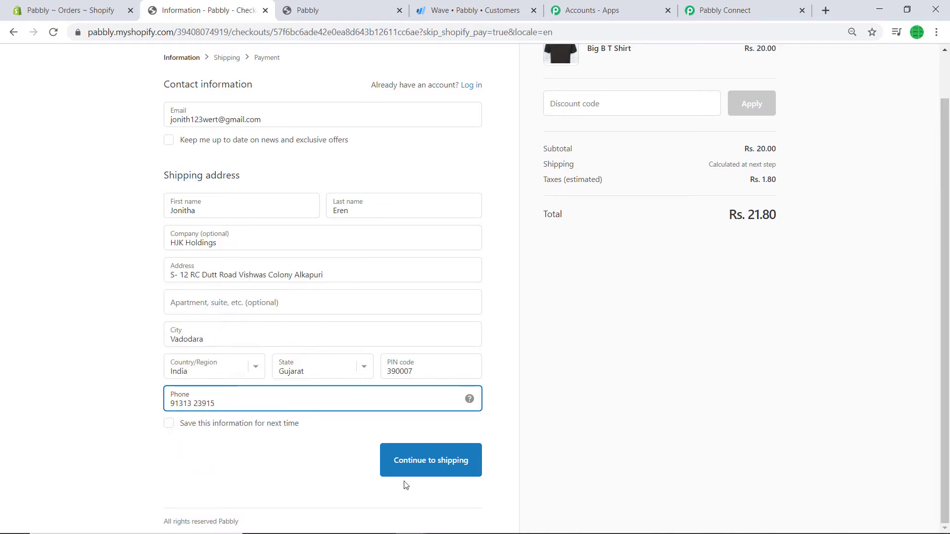
pyautogui.click(435, 466)
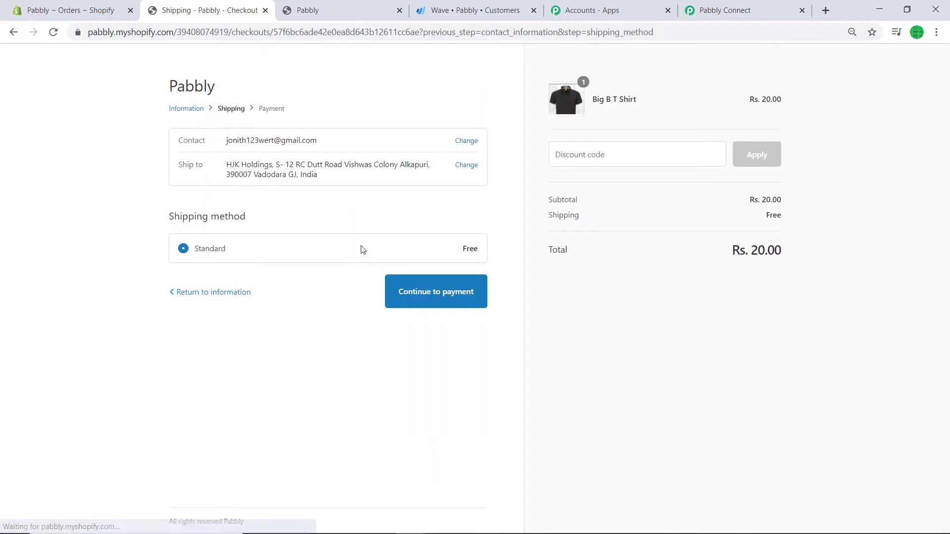
# - Pay with Bogus Gateway test card 1, name 'Bogus Gateway', expiry 10 / 34 and a security code
pyautogui.click(418, 291)
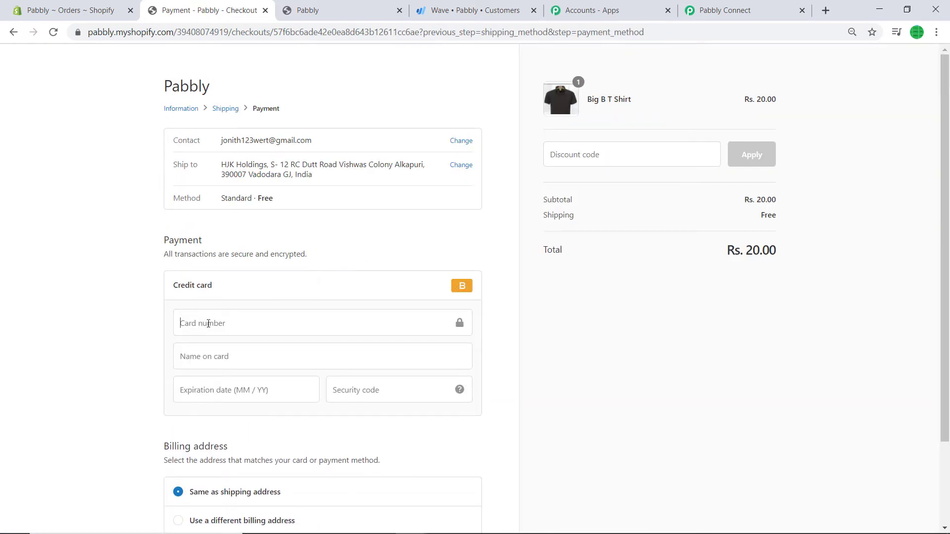
pyautogui.click(208, 324)
pyautogui.write('1')
pyautogui.click(211, 357)
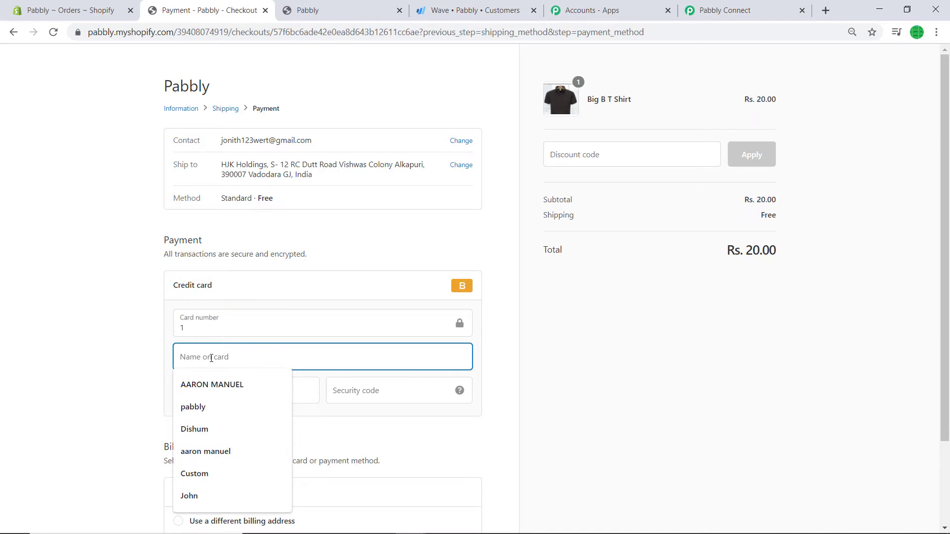
pyautogui.write('Bogus')
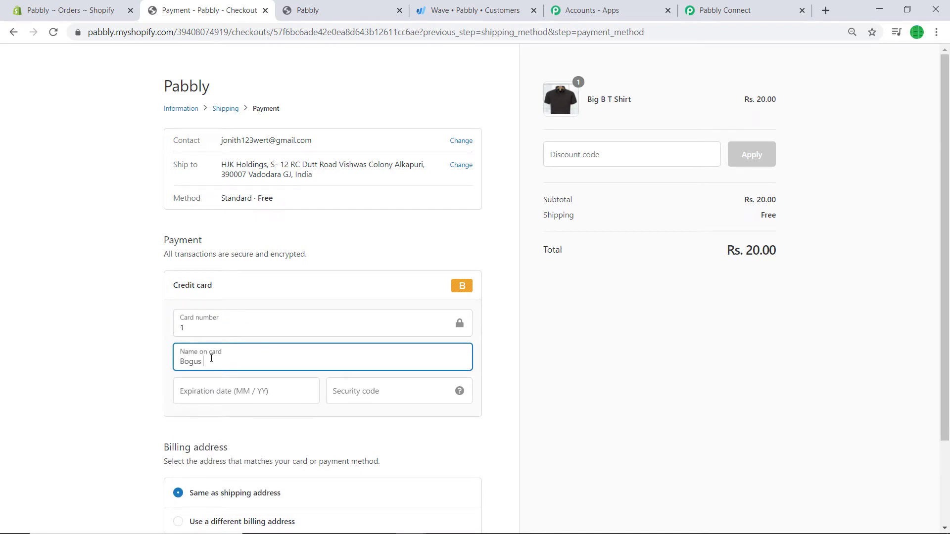
pyautogui.write(' Gateway')
pyautogui.click(245, 392)
pyautogui.write('10 / 3')
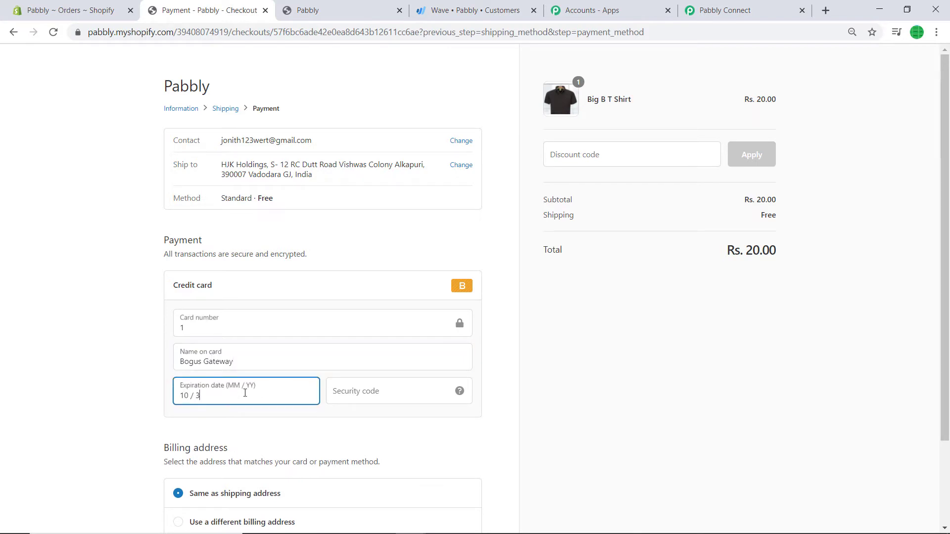
pyautogui.write('4')
pyautogui.click(331, 390)
pyautogui.write('234')
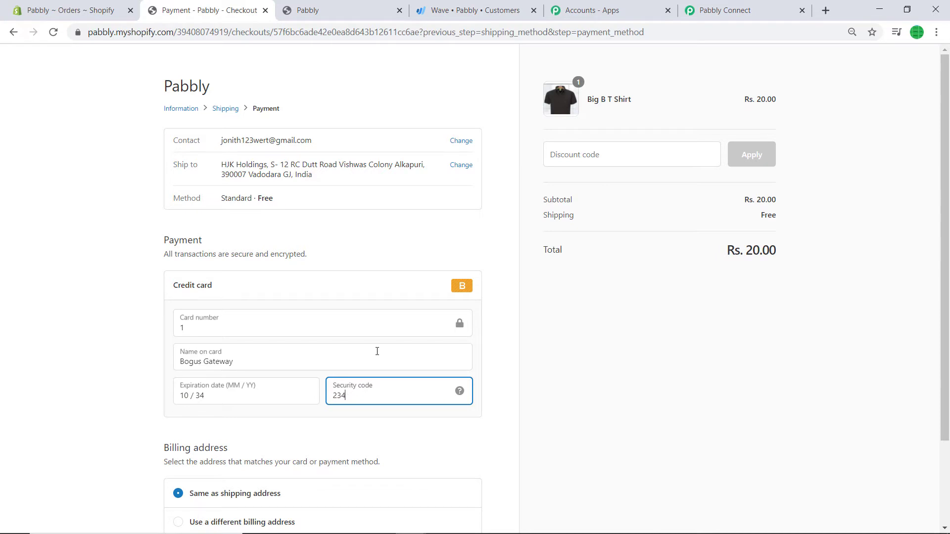
pyautogui.scroll(-2, 375, 354)
pyautogui.click(451, 461)
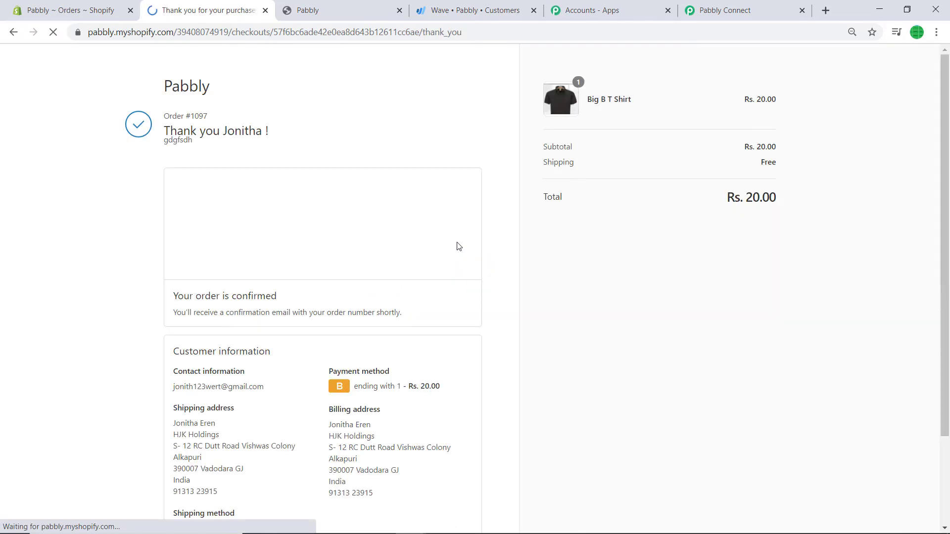
# - Leave the order confirmation page and return to the store with Continue shopping
pyautogui.scroll(-3, 460, 223)
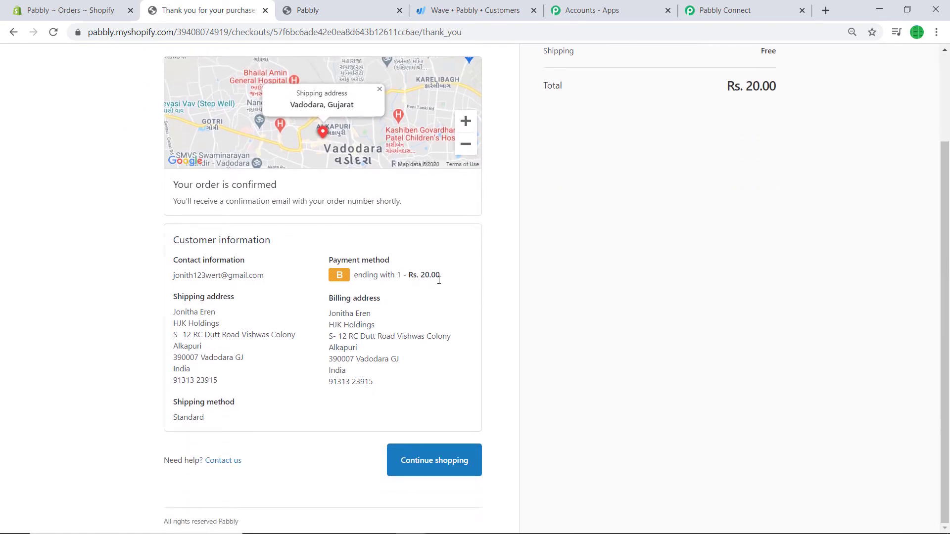
pyautogui.click(448, 460)
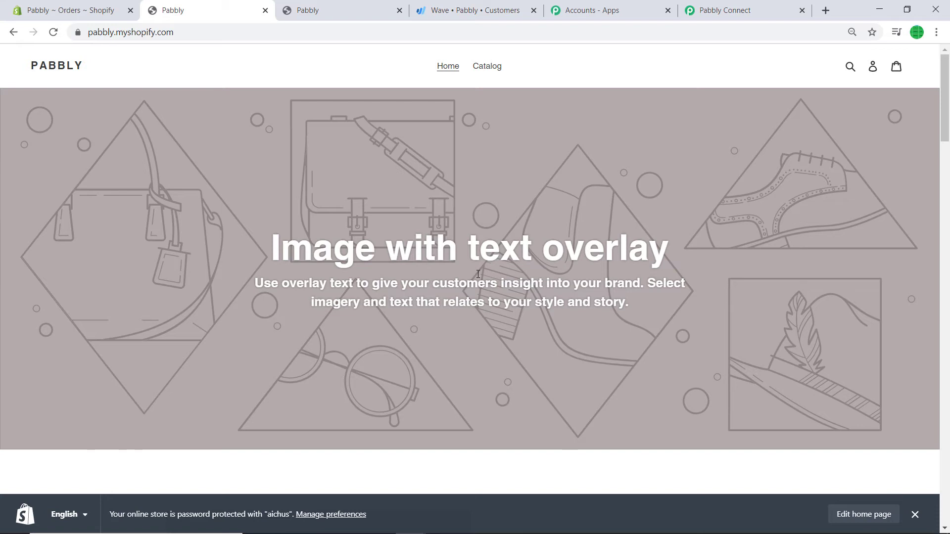
# - Return to Pabbly Connect and review the captured Shopify order data in the trigger response
pyautogui.click(722, 8)
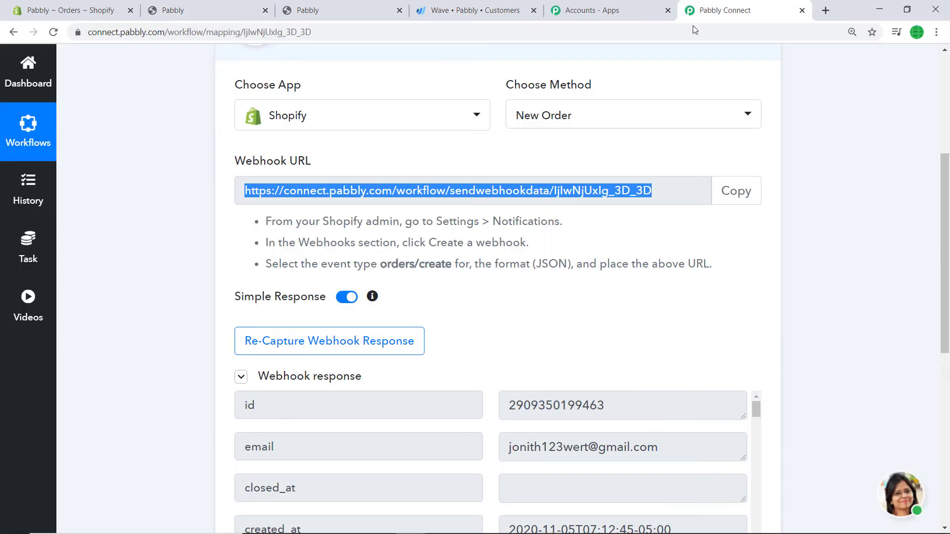
pyautogui.scroll(-3, 736, 241)
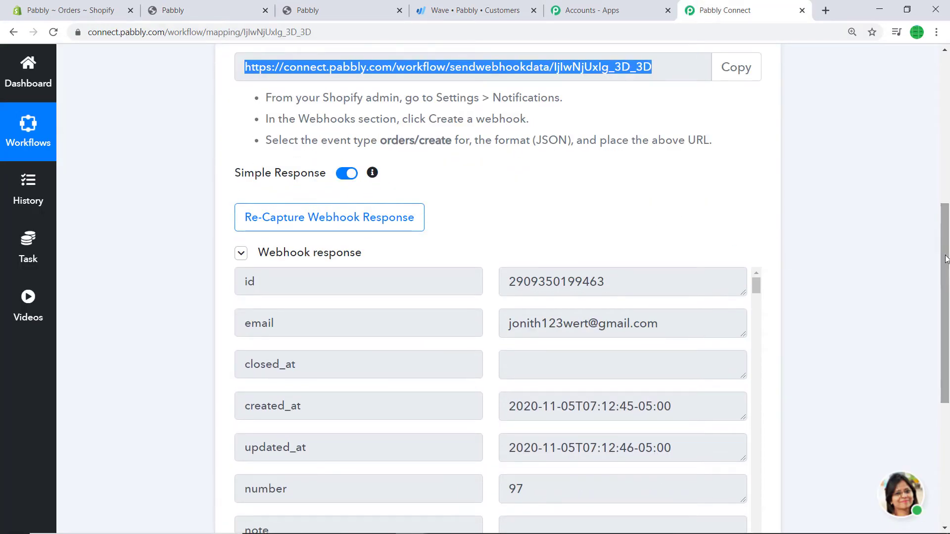
pyautogui.moveTo(946, 259); pyautogui.dragTo(948, 313)
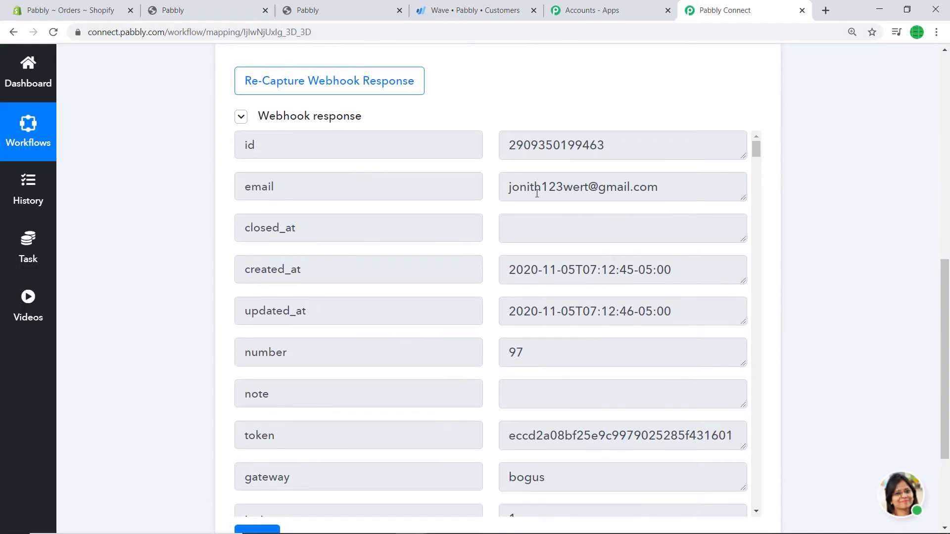
pyautogui.scroll(-2, 647, 192)
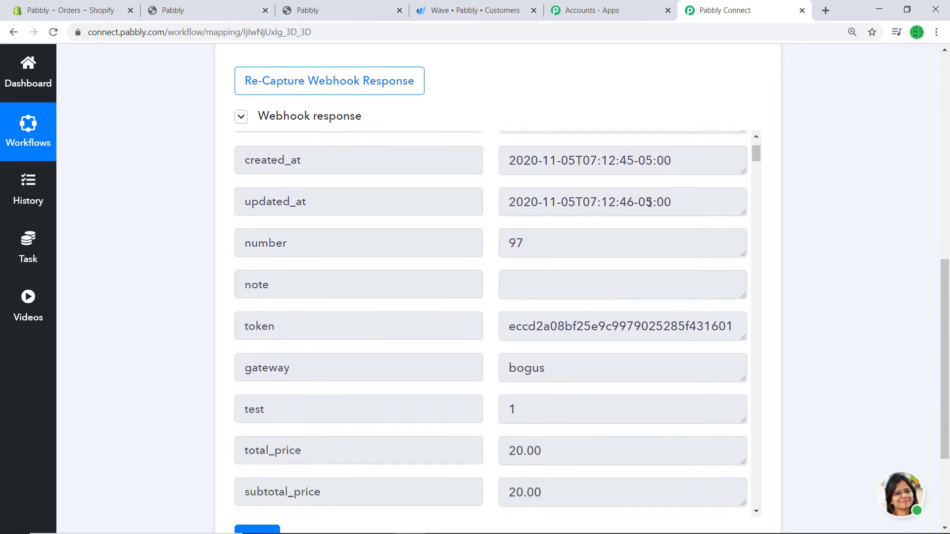
pyautogui.scroll(-1, 566, 292)
pyautogui.scroll(-4, 553, 288)
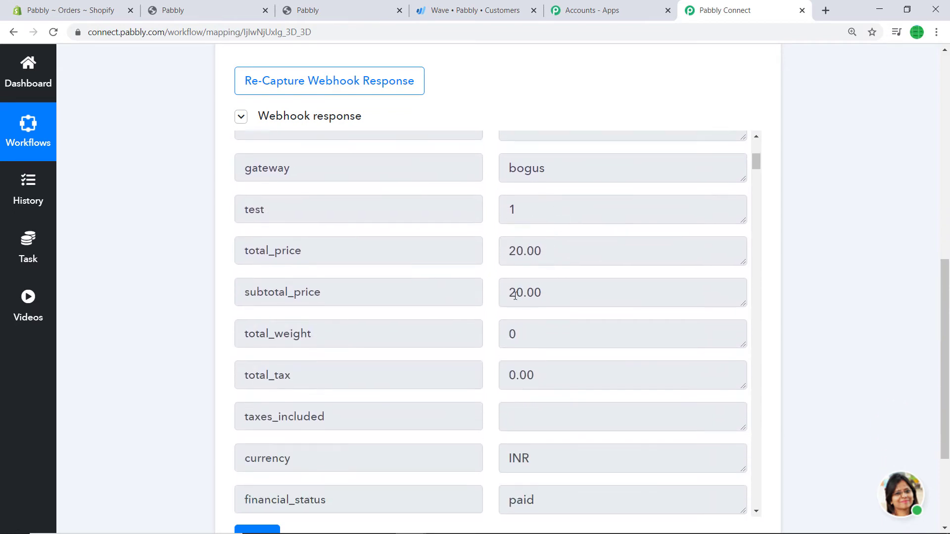
pyautogui.scroll(2, 514, 227)
pyautogui.scroll(-8, 514, 227)
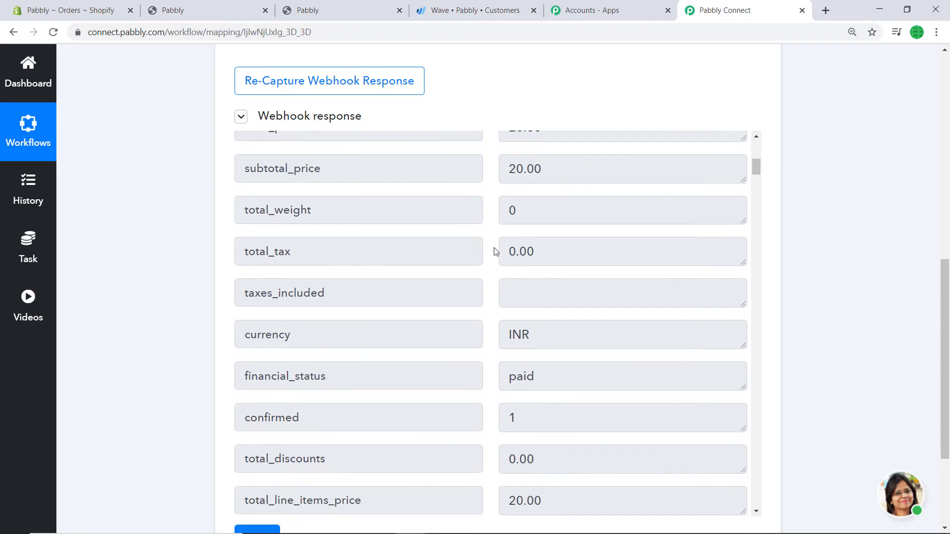
pyautogui.scroll(-10, 524, 284)
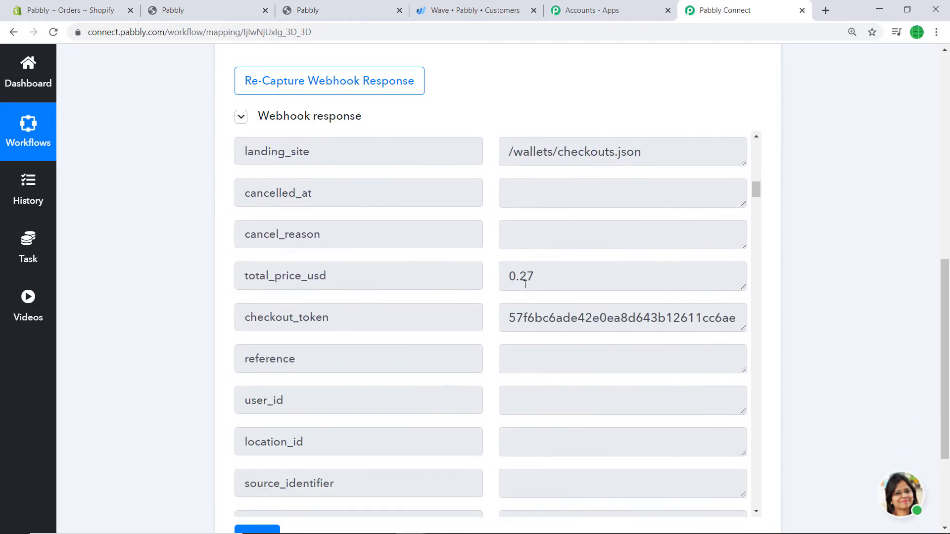
pyautogui.scroll(-11, 512, 307)
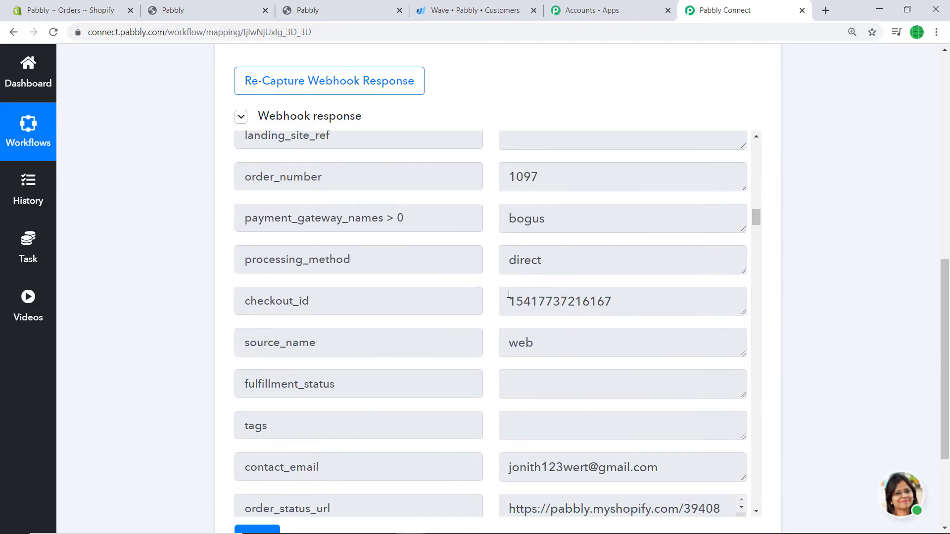
pyautogui.scroll(-13, 513, 314)
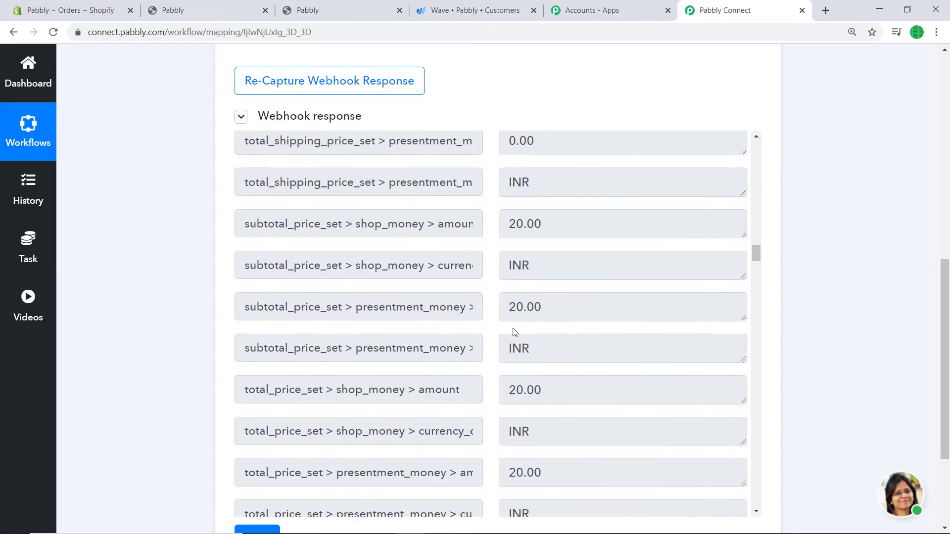
pyautogui.scroll(2, 513, 332)
pyautogui.scroll(-8, 519, 300)
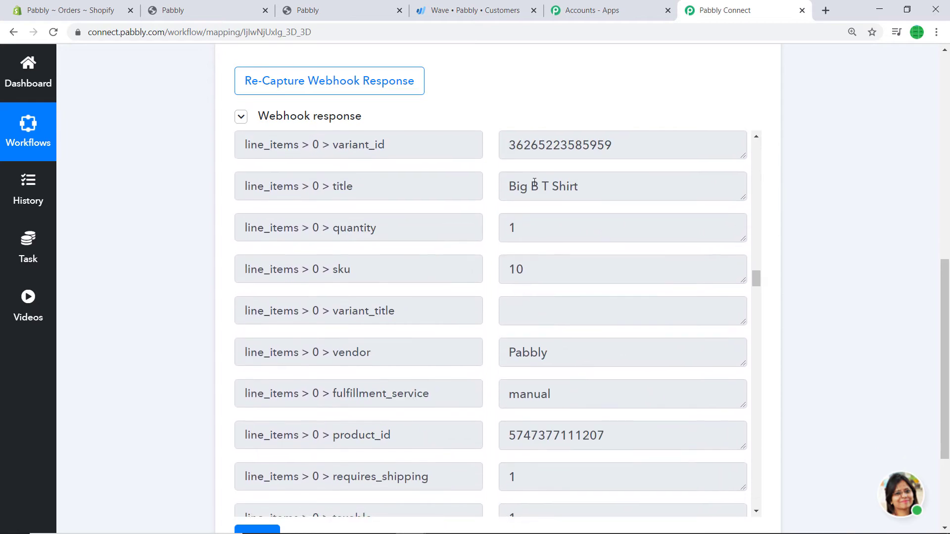
pyautogui.scroll(-9, 549, 217)
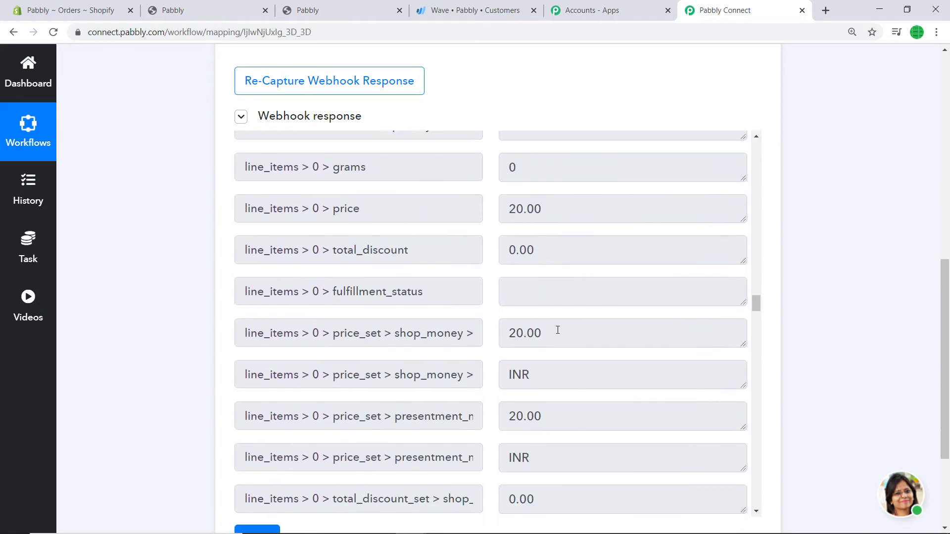
pyautogui.scroll(-3, 947, 369)
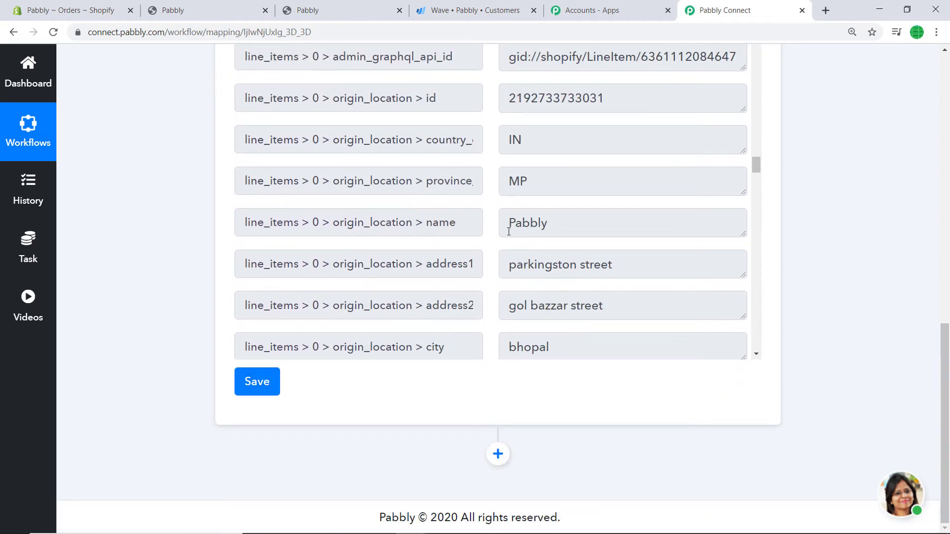
pyautogui.scroll(-1, 537, 220)
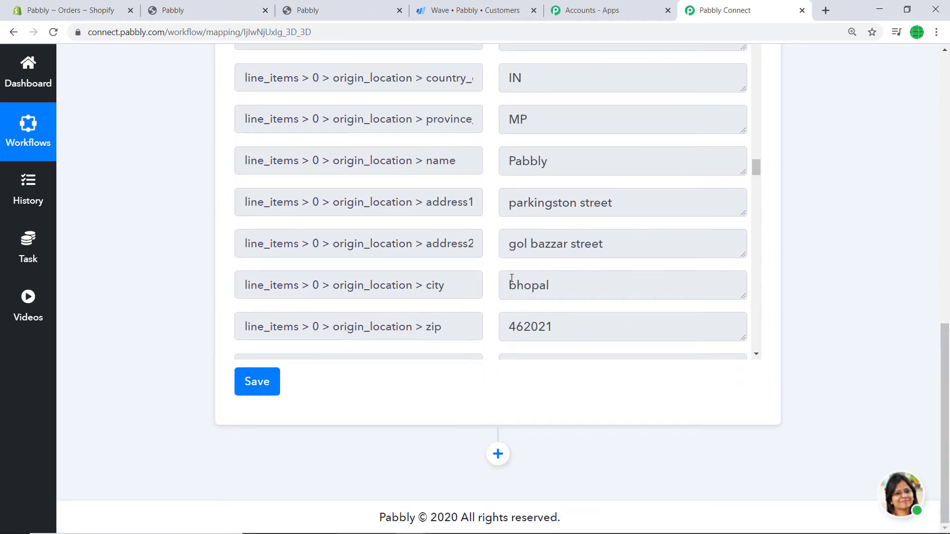
pyautogui.scroll(-7, 583, 332)
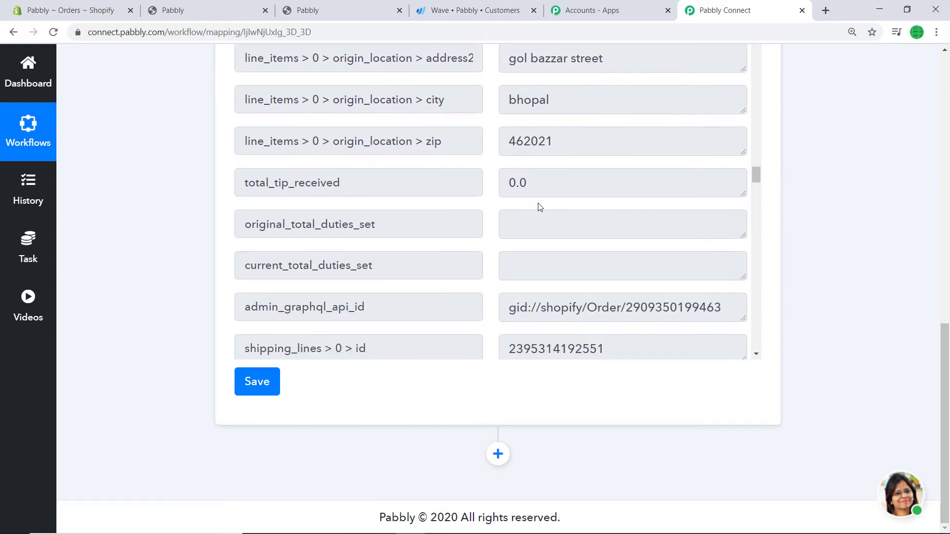
pyautogui.scroll(-5, 537, 250)
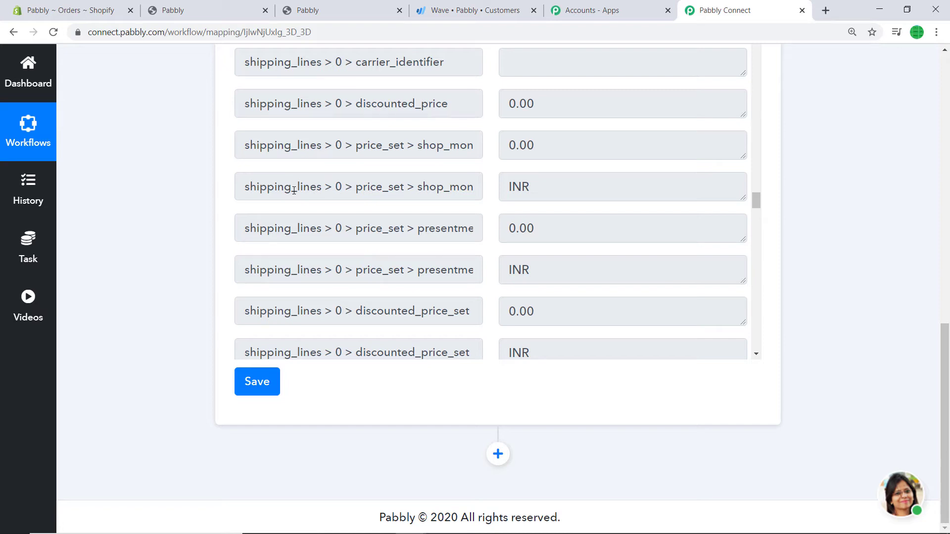
# - Add an action after the Shopify trigger using the Wave app's Create a Customer method
pyautogui.click(497, 454)
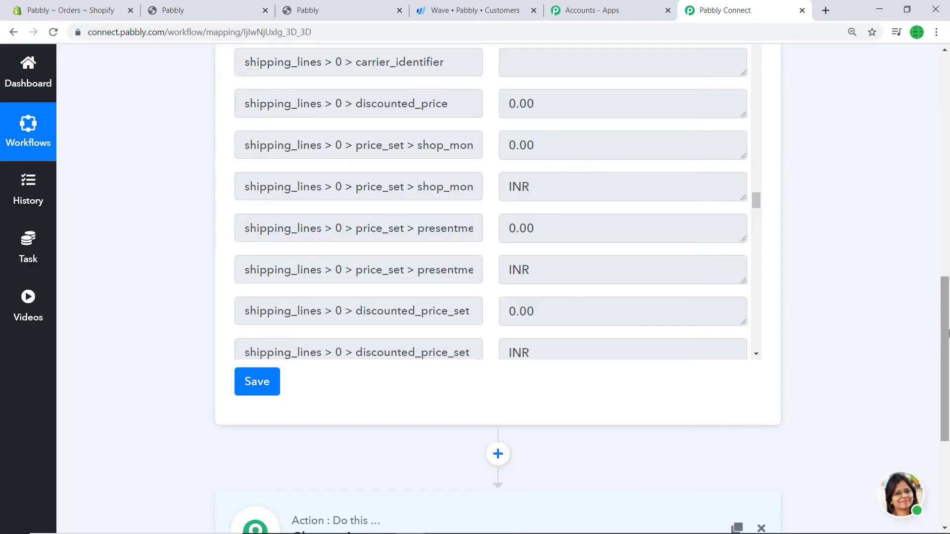
pyautogui.moveTo(946, 333); pyautogui.dragTo(947, 426)
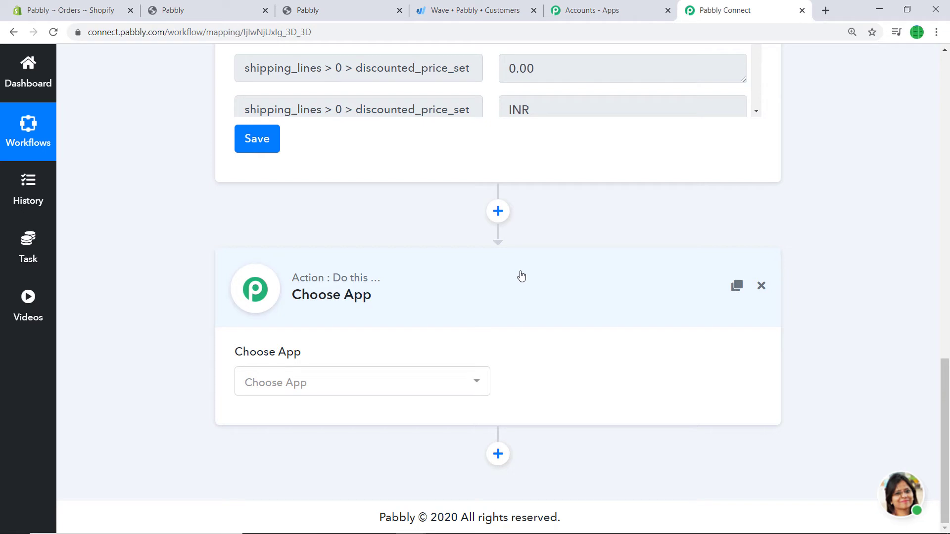
pyautogui.click(399, 379)
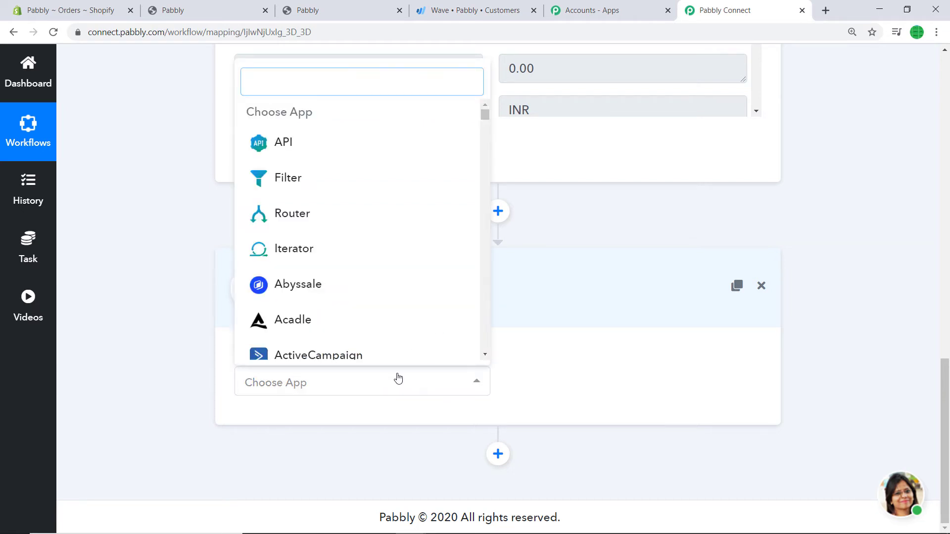
pyautogui.write('wave')
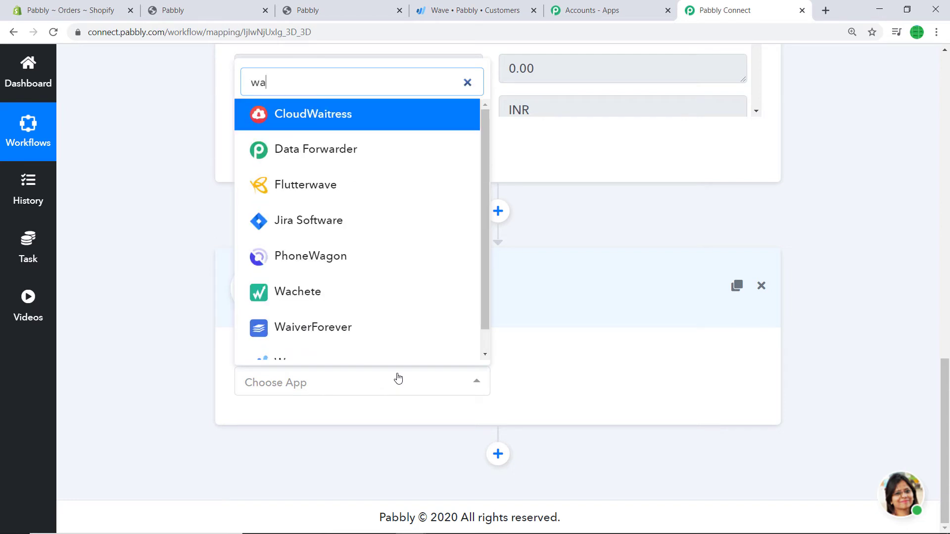
pyautogui.click(364, 350)
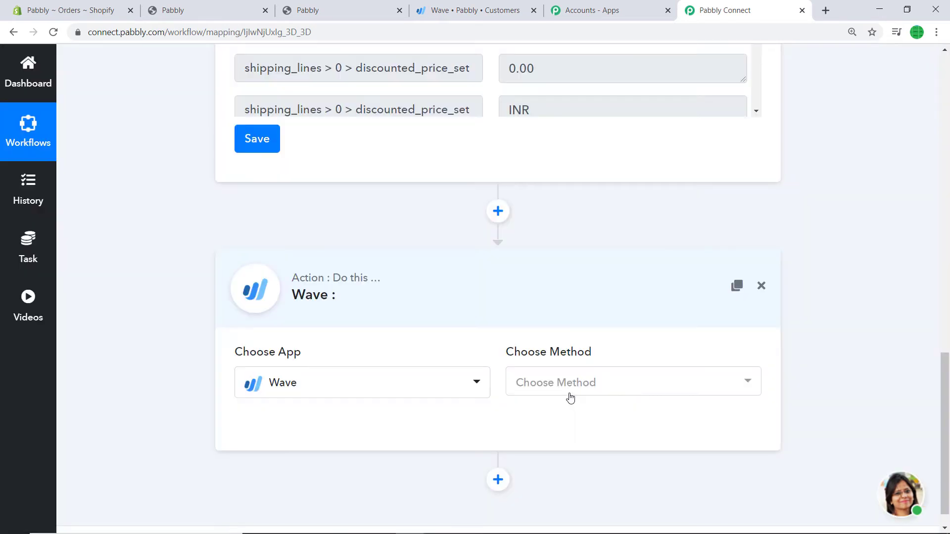
pyautogui.click(566, 384)
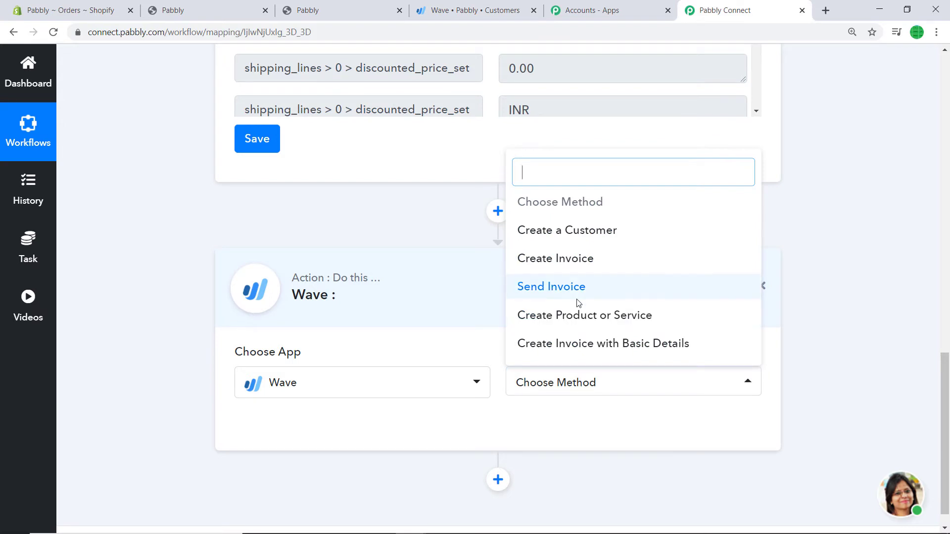
pyautogui.click(568, 233)
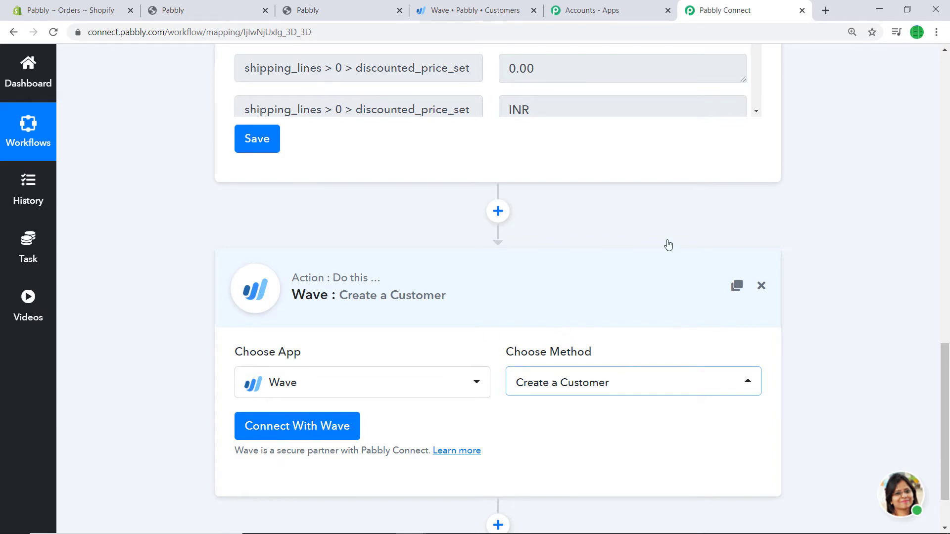
# - Connect the Wave account and allow Pabbly Connect access in Wave's authorization window
pyautogui.click(278, 436)
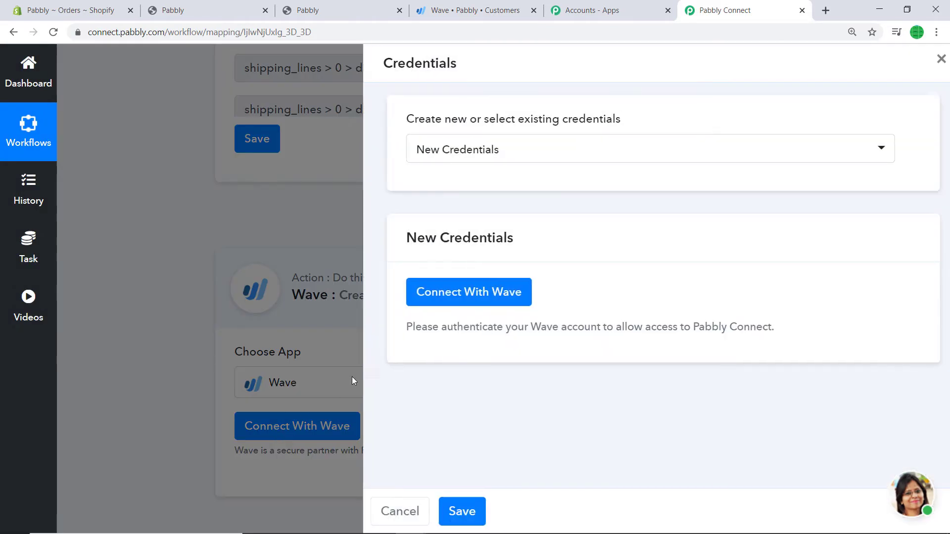
pyautogui.click(459, 296)
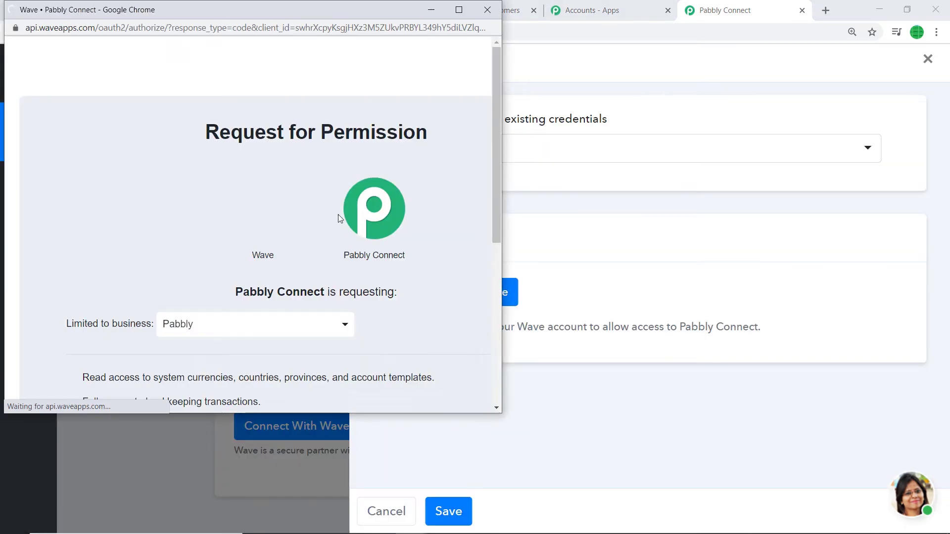
pyautogui.scroll(-1, 317, 203)
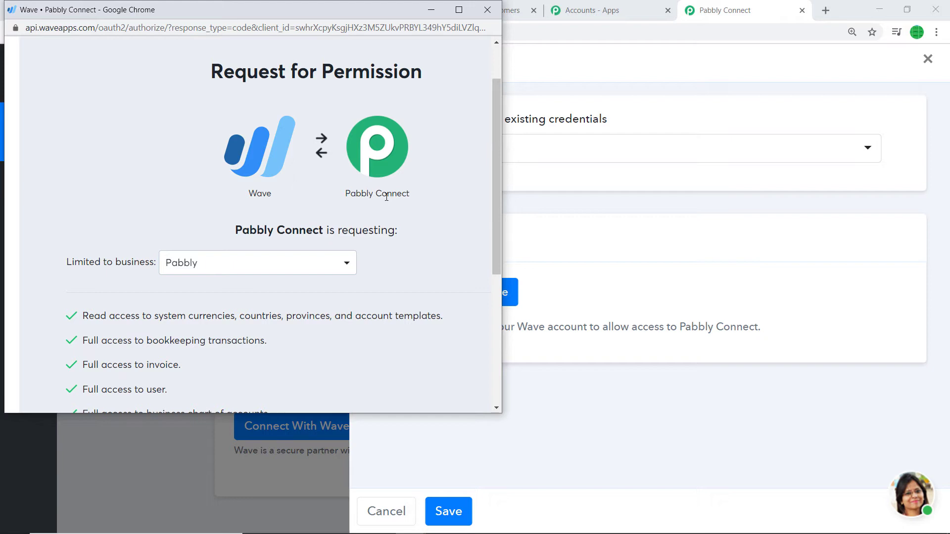
pyautogui.scroll(-5, 374, 200)
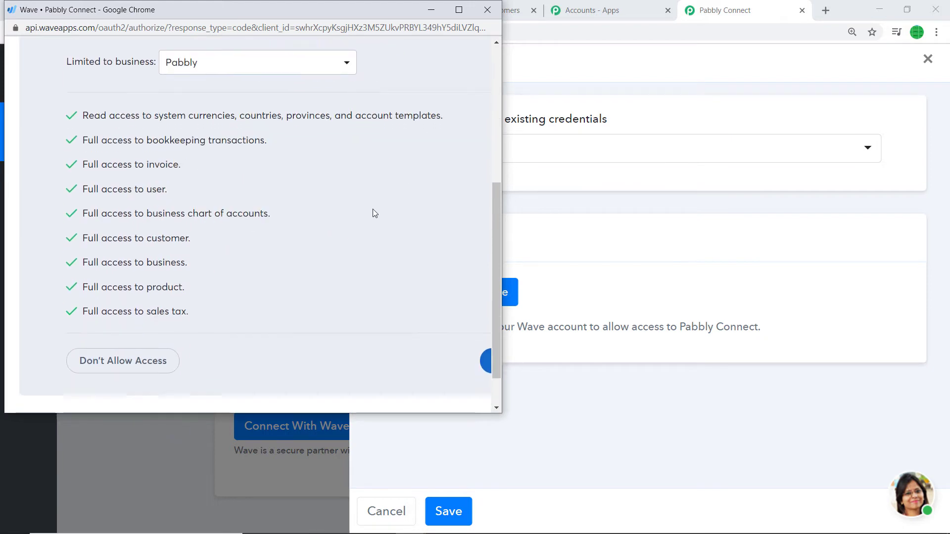
pyautogui.moveTo(296, 409); pyautogui.dragTo(434, 399)
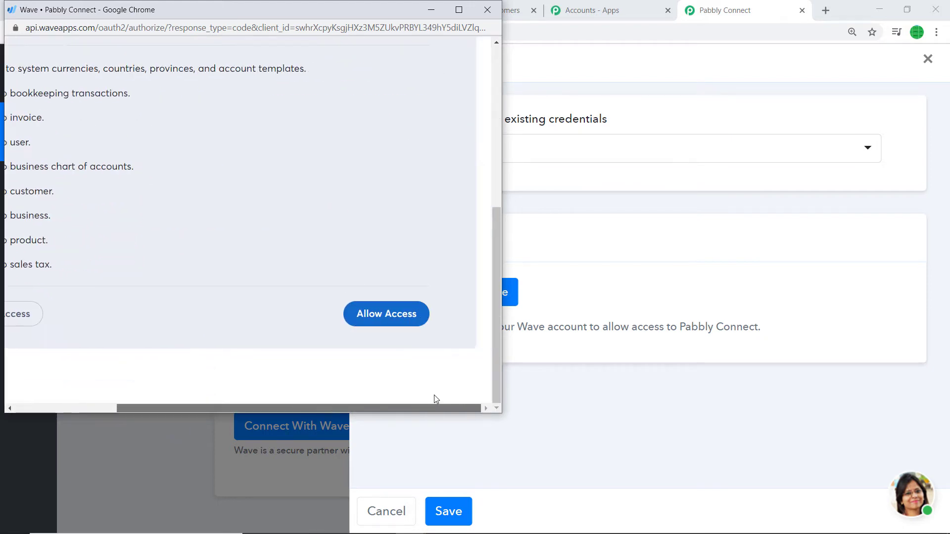
pyautogui.click(401, 317)
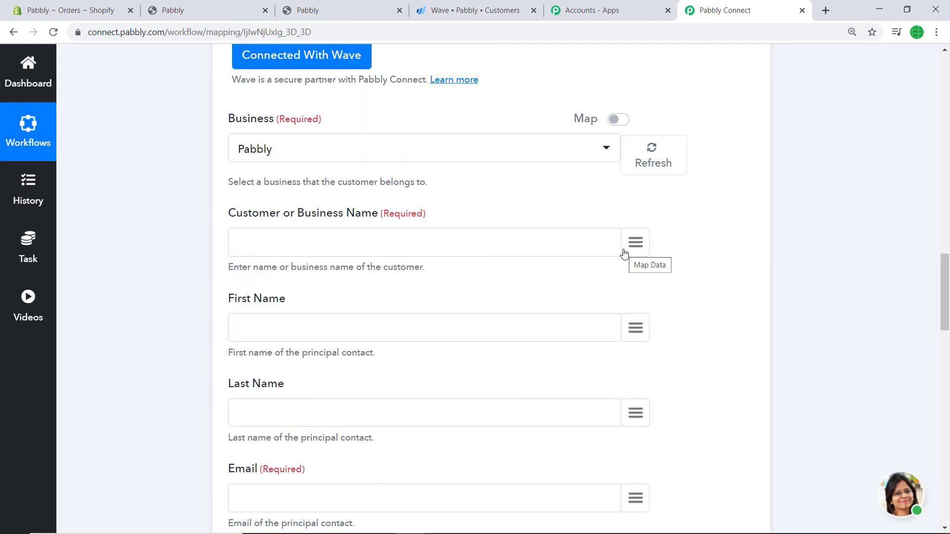
# - Check the active Wave business in the Wave tab, then open the Business dropdown in Pabbly Connect
pyautogui.scroll(-1, 636, 238)
pyautogui.scroll(3, 569, 277)
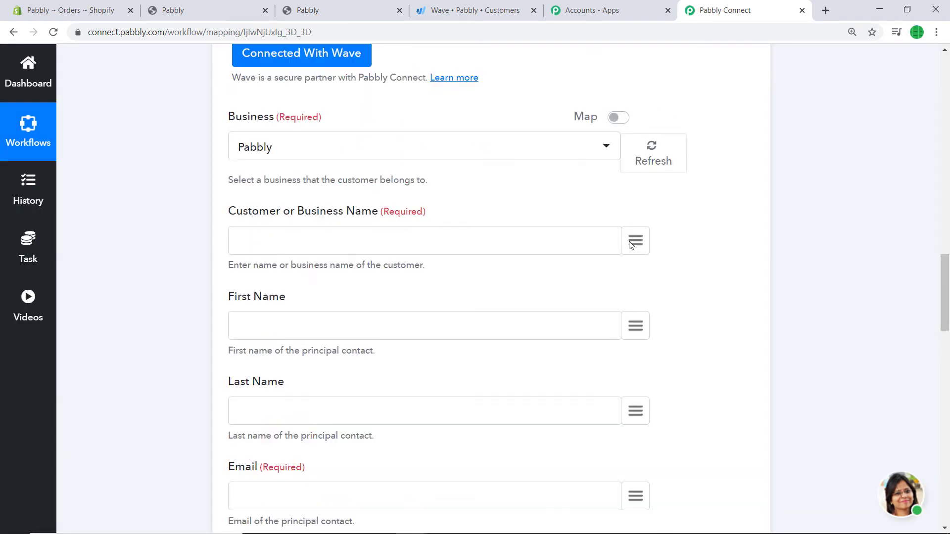
pyautogui.scroll(-1, 517, 325)
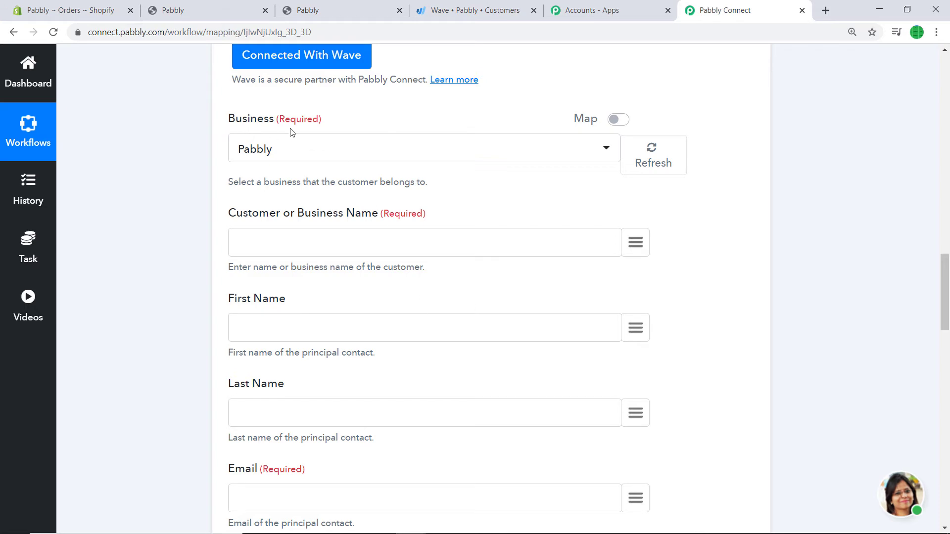
pyautogui.click(436, 9)
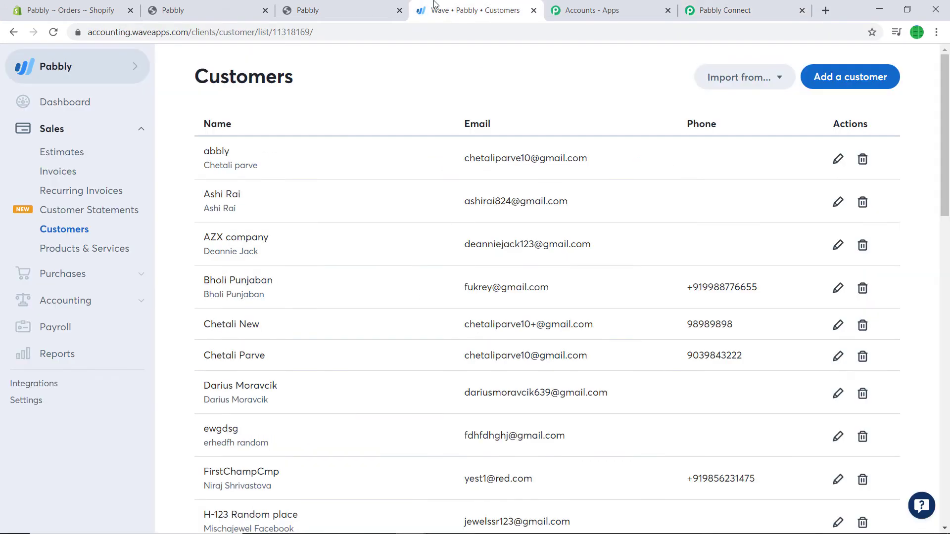
pyautogui.click(71, 73)
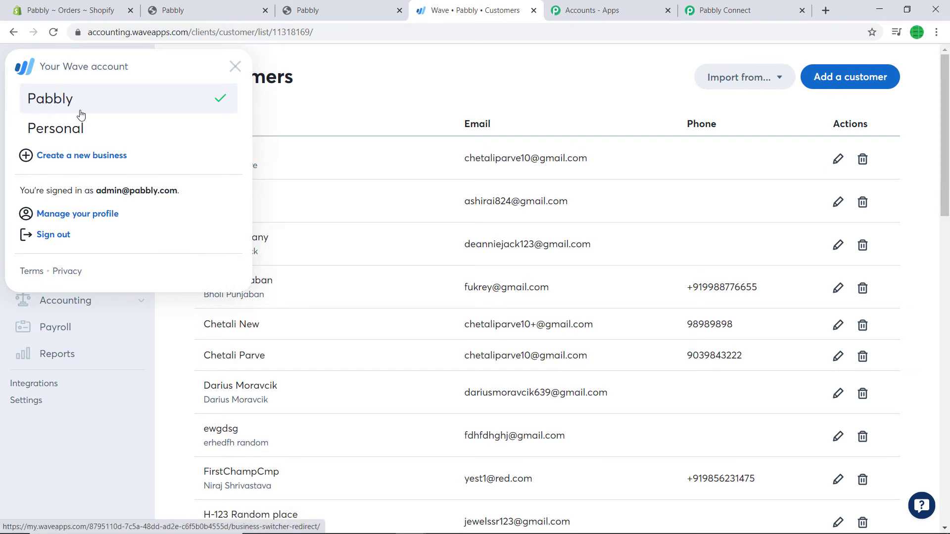
pyautogui.click(725, 10)
pyautogui.click(317, 158)
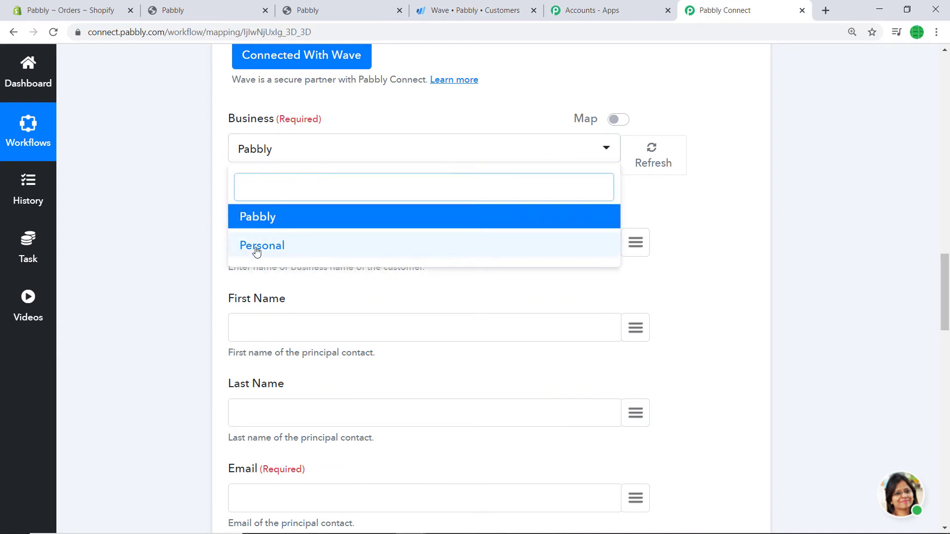
# - Keep Pabbly as the business and map the billing company into the customer name
pyautogui.click(321, 221)
pyautogui.scroll(-1, 426, 178)
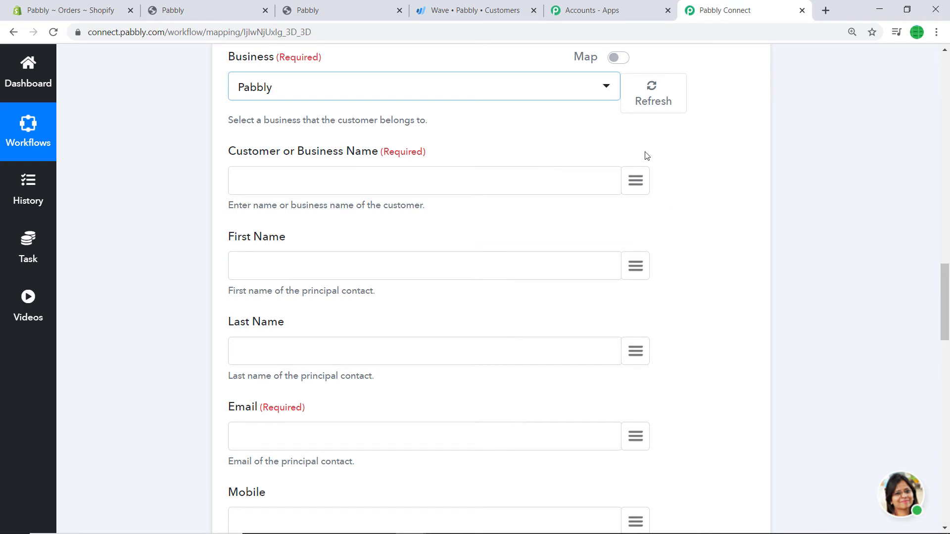
pyautogui.click(641, 186)
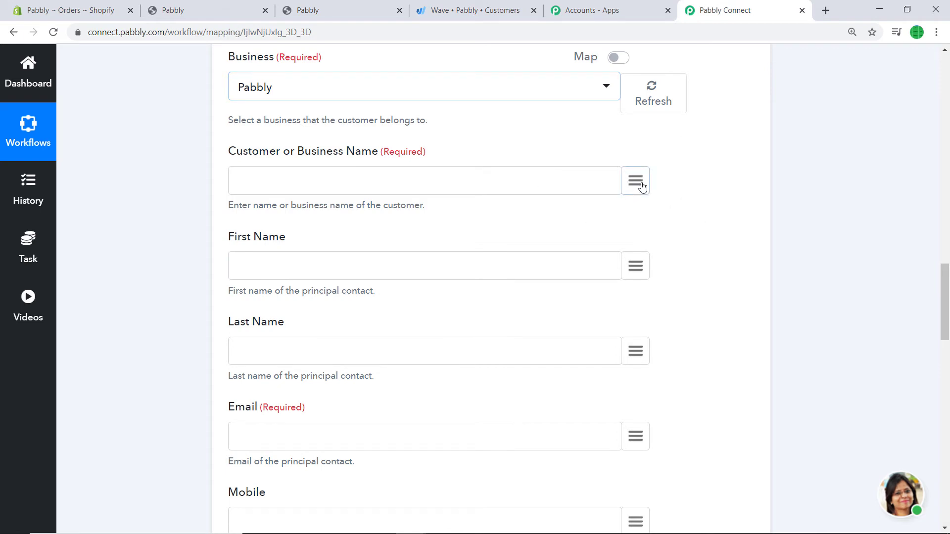
pyautogui.write('com')
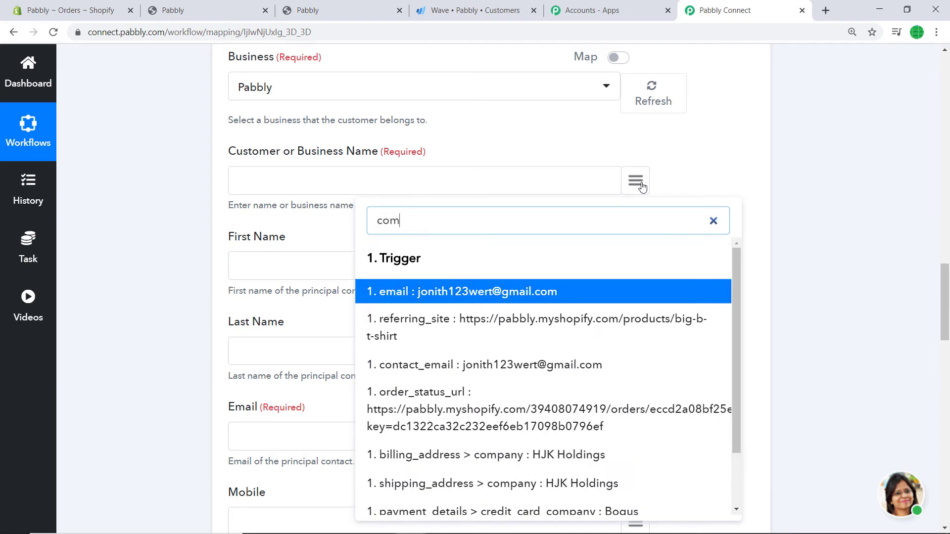
pyautogui.write('pan')
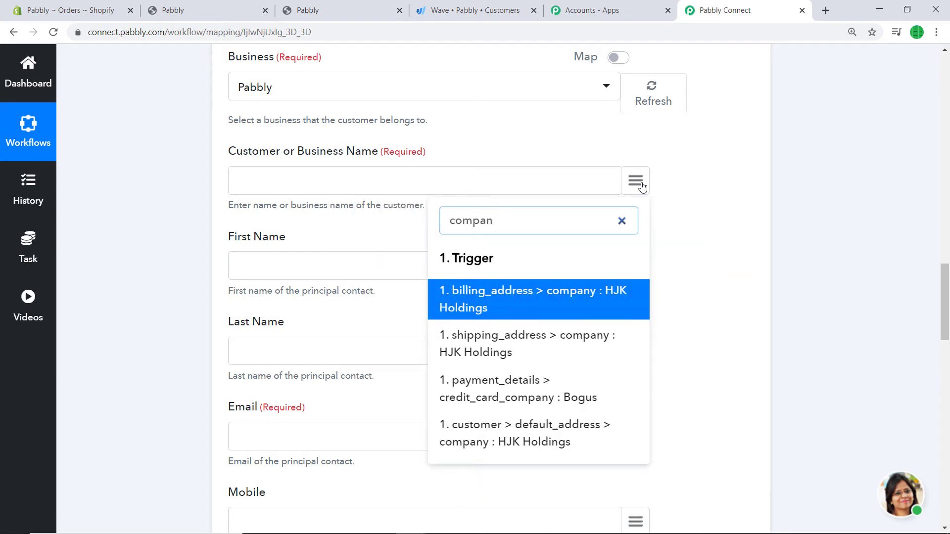
pyautogui.click(591, 301)
pyautogui.scroll(-3, 569, 277)
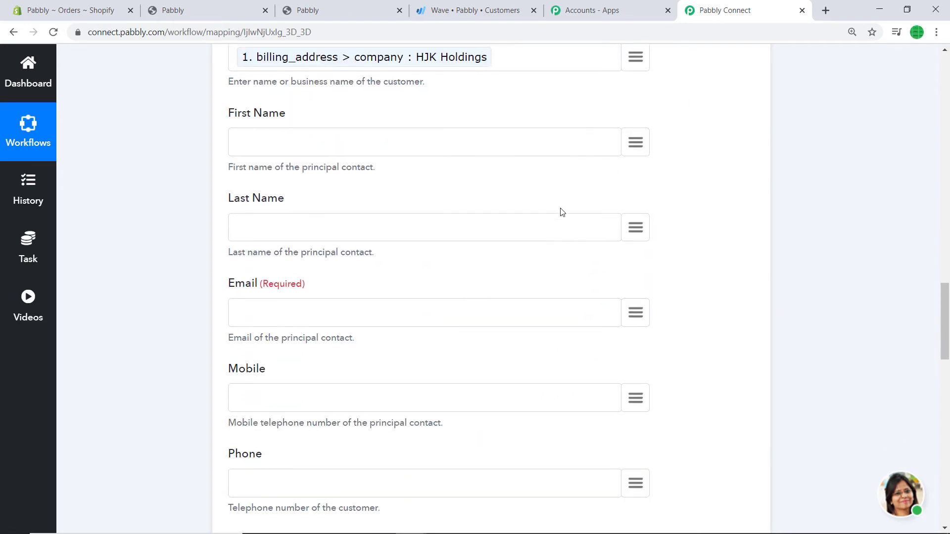
# - Map billing_address first_name and last_name into First Name and Last Name
pyautogui.click(634, 147)
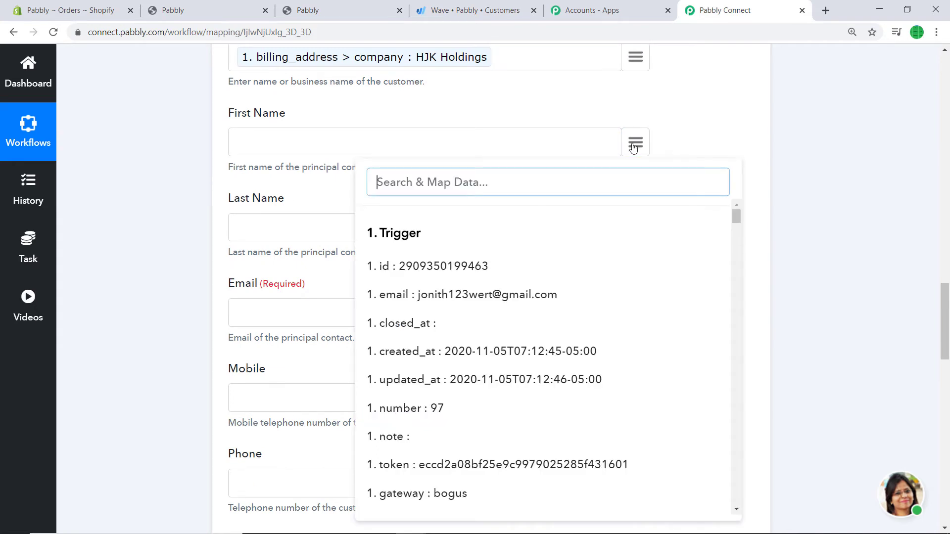
pyautogui.write('name')
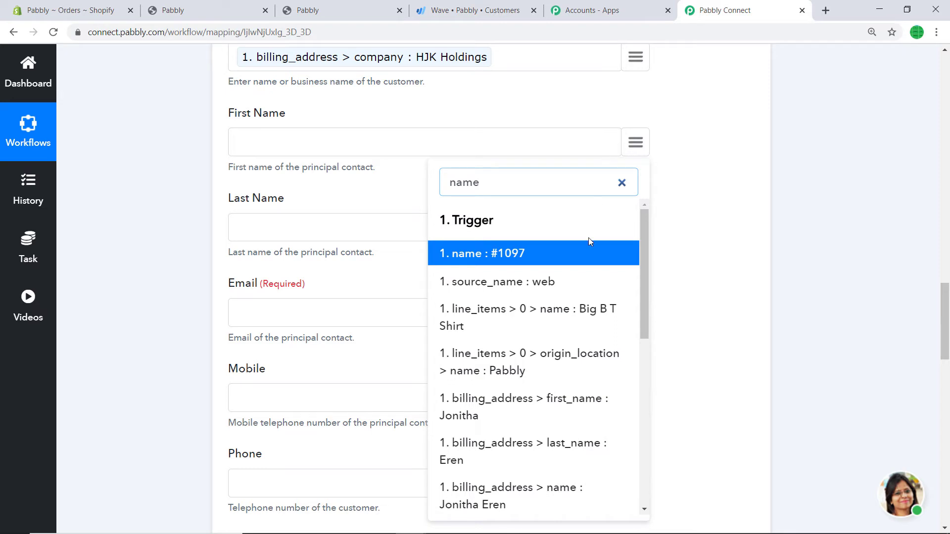
pyautogui.scroll(-1, 566, 297)
pyautogui.scroll(-4, 566, 297)
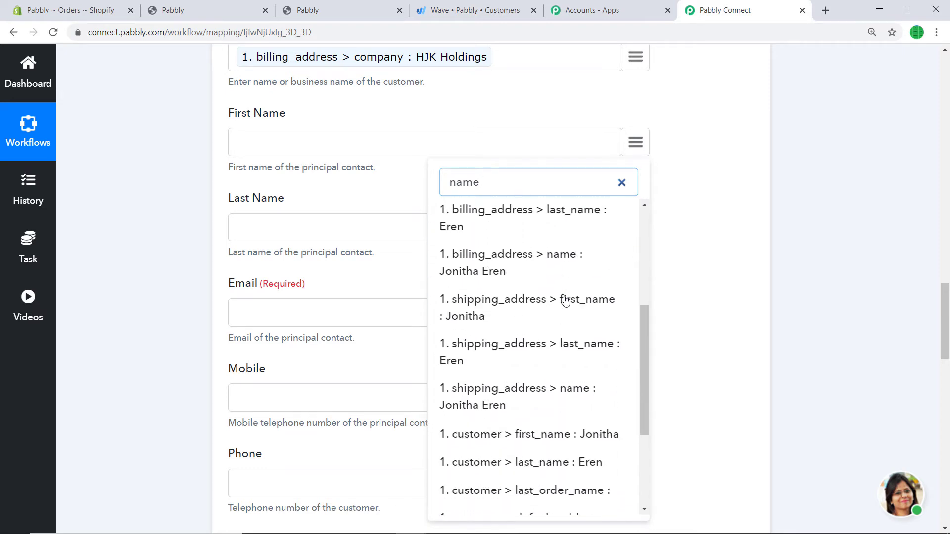
pyautogui.scroll(1, 561, 302)
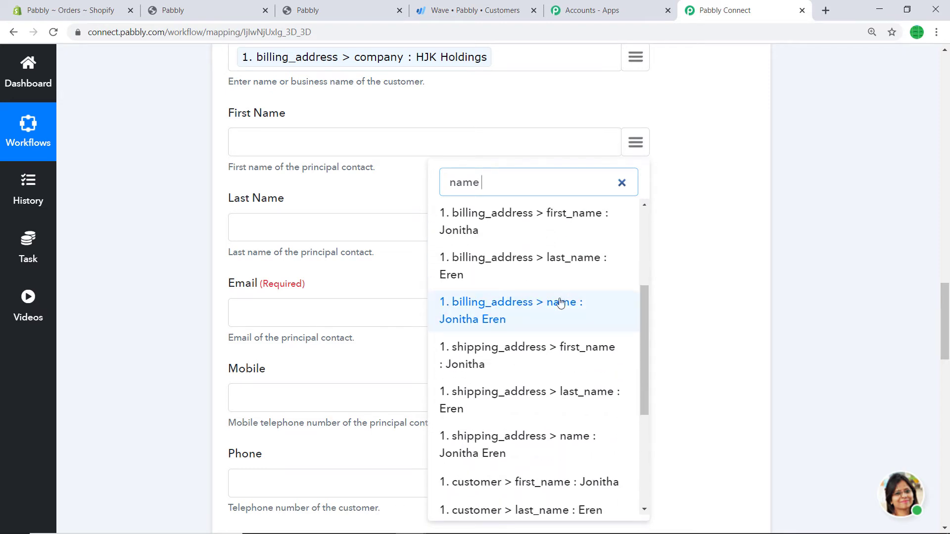
pyautogui.scroll(1, 525, 279)
pyautogui.click(525, 279)
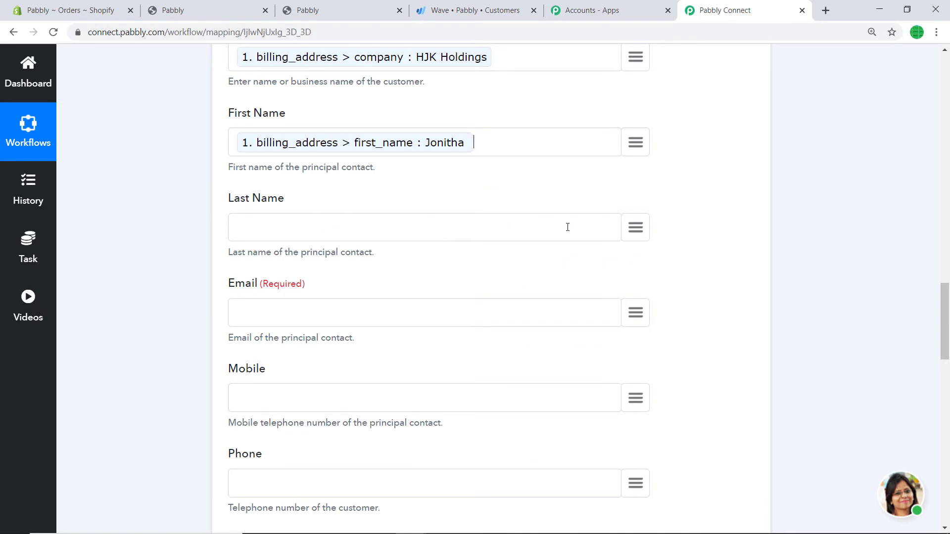
pyautogui.click(635, 227)
pyautogui.write('eren')
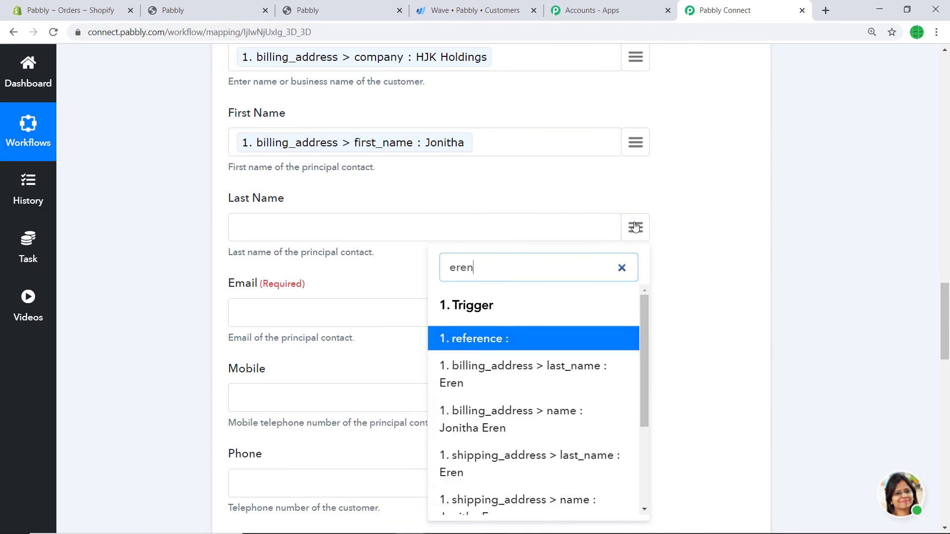
pyautogui.click(572, 366)
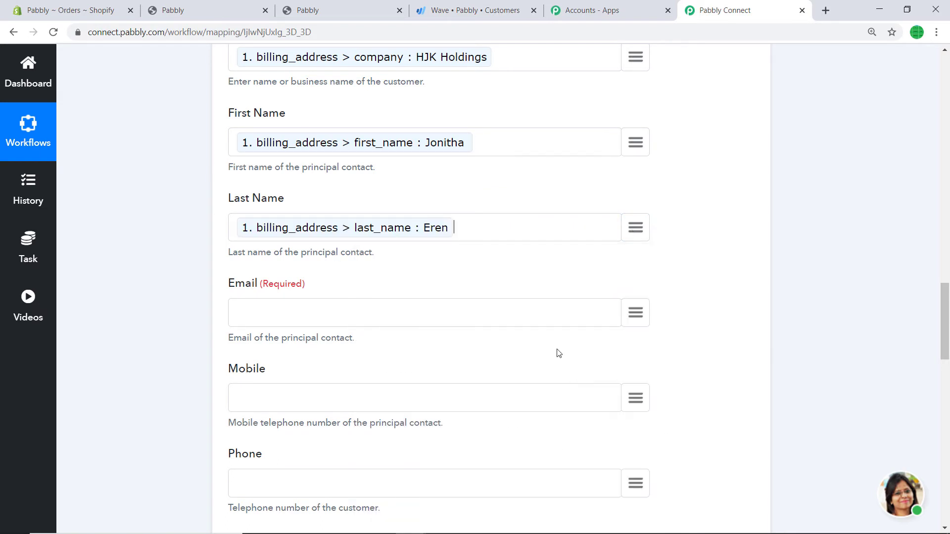
pyautogui.scroll(-5, 609, 213)
pyautogui.scroll(3, 613, 207)
pyautogui.click(646, 190)
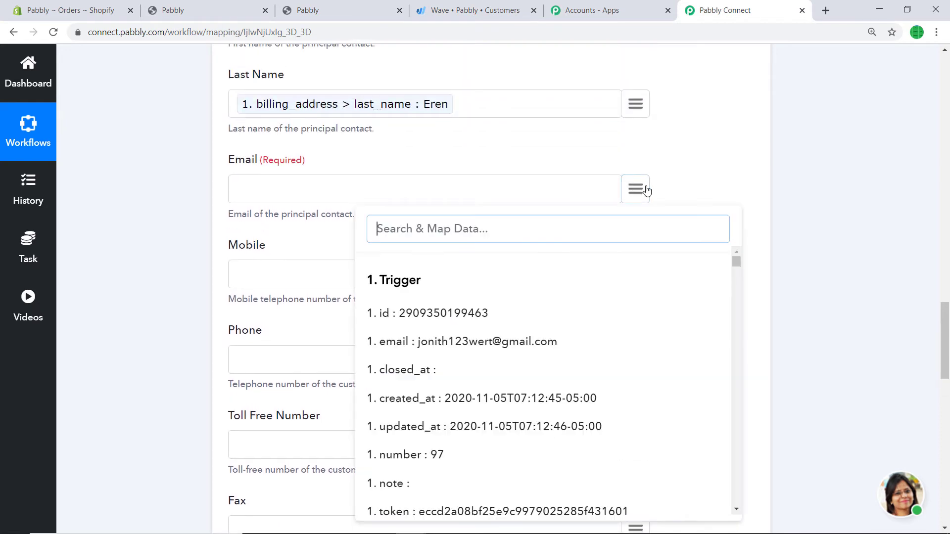
# - Map the order email, customer default_address phone and INR currency into Email, Mobile and Currency
pyautogui.write('email')
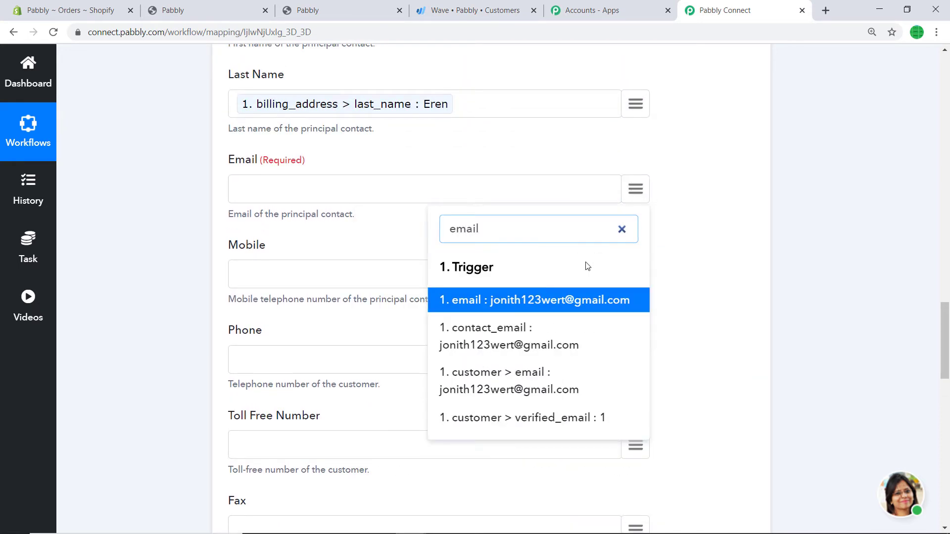
pyautogui.click(555, 302)
pyautogui.scroll(-1, 380, 193)
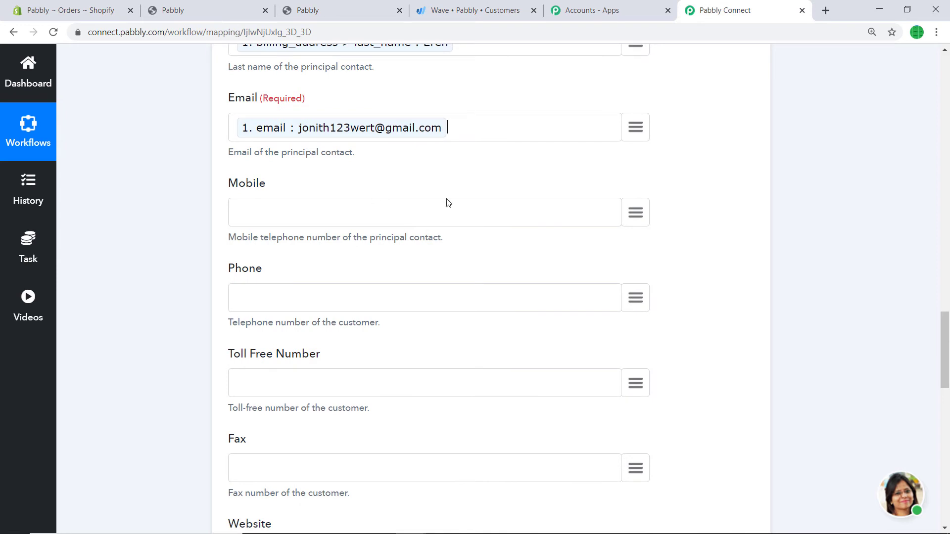
pyautogui.click(630, 219)
pyautogui.write('mobi')
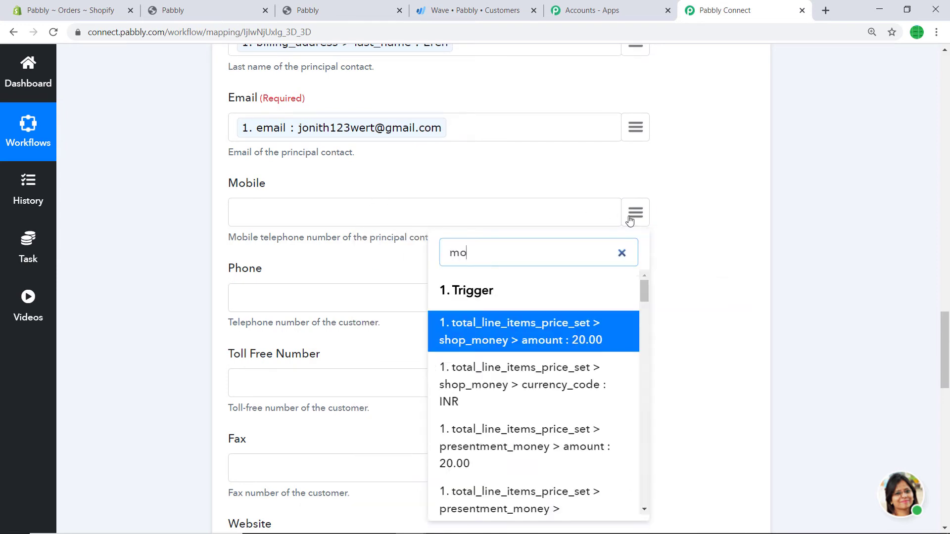
pyautogui.press('BackSpace')
pyautogui.press('BackSpace')
pyautogui.press('BackSpace')
pyautogui.press('BackSpace')
pyautogui.write('pho')
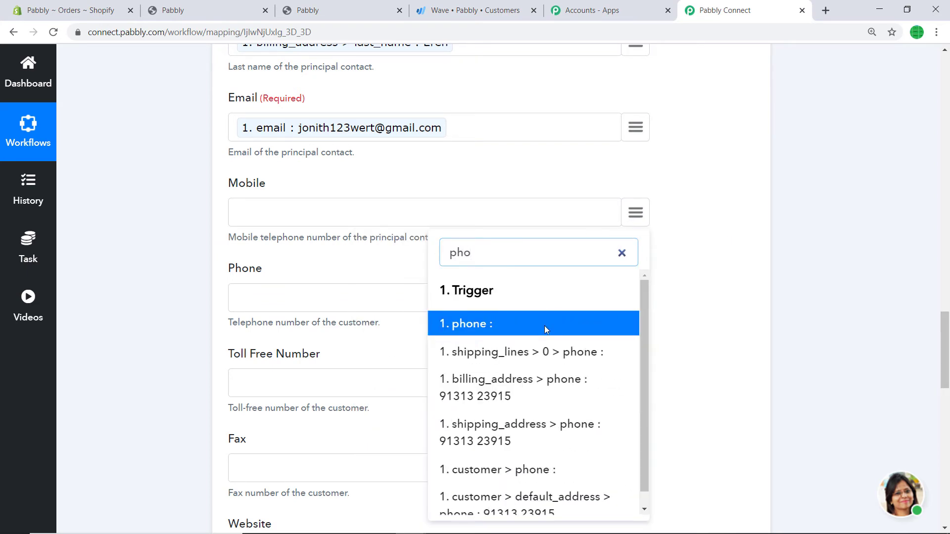
pyautogui.click(525, 496)
pyautogui.scroll(-2, 523, 350)
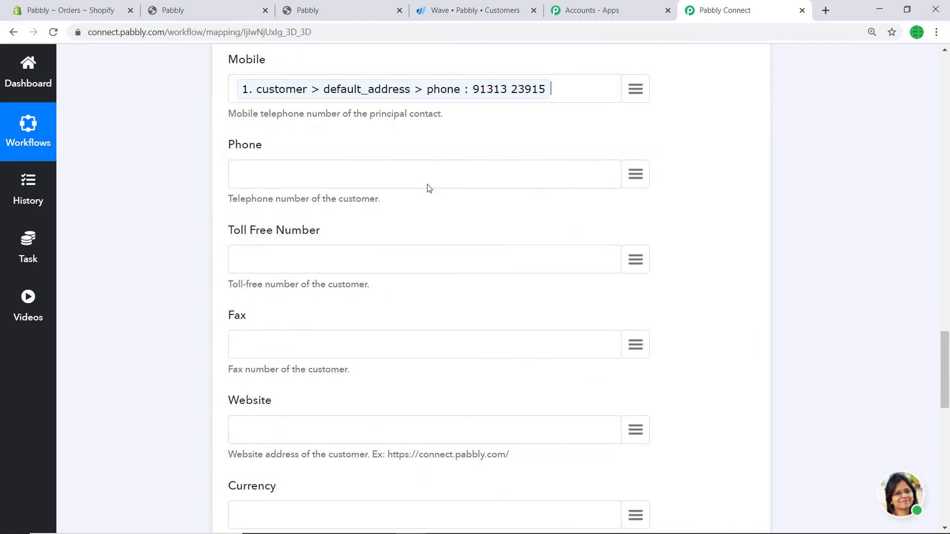
pyautogui.scroll(-2, 378, 157)
pyautogui.scroll(1, 361, 164)
pyautogui.scroll(1, 344, 150)
pyautogui.scroll(-2, 345, 194)
pyautogui.scroll(-3, 323, 134)
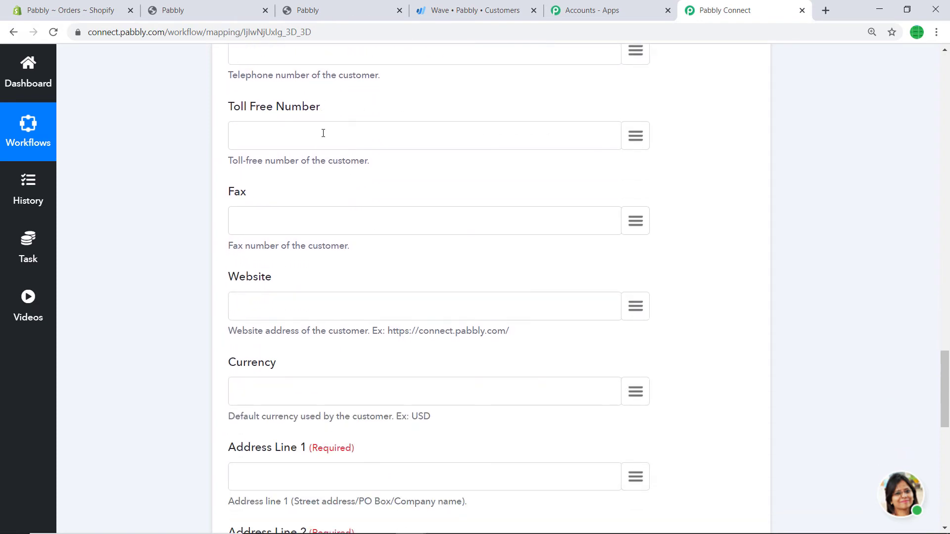
pyautogui.scroll(-1, 311, 135)
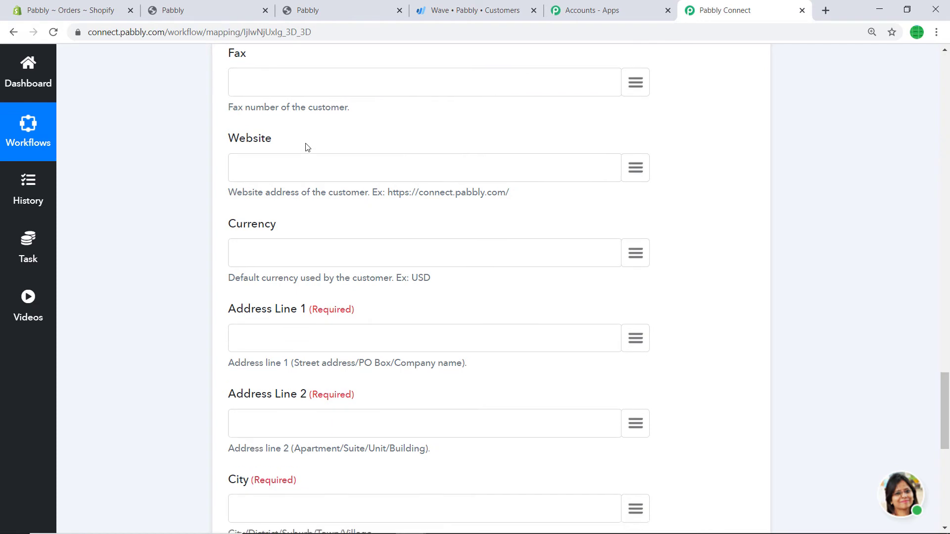
pyautogui.click(637, 207)
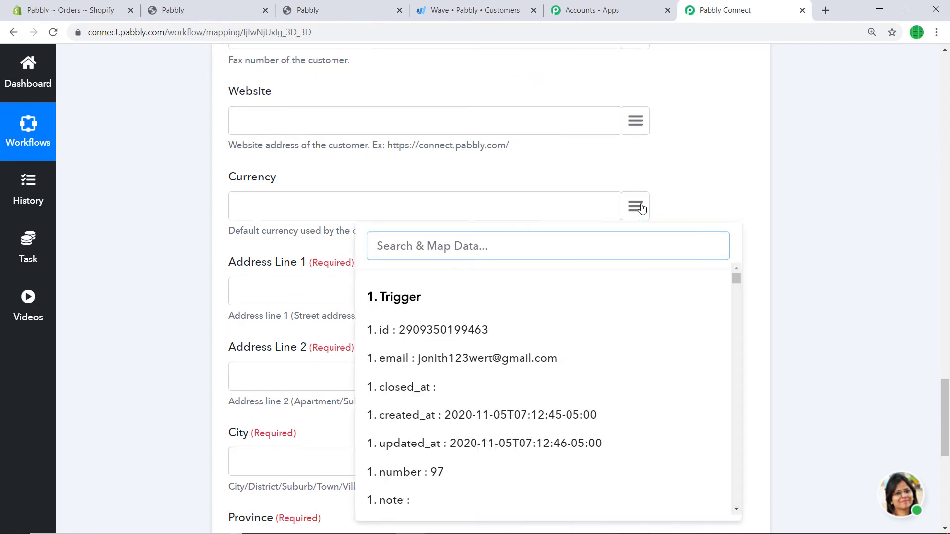
pyautogui.write('inr')
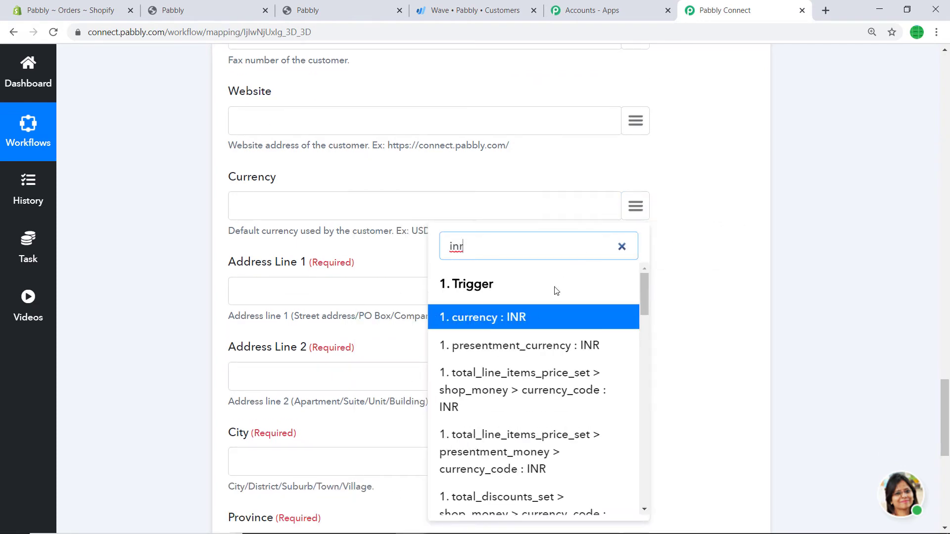
pyautogui.click(526, 318)
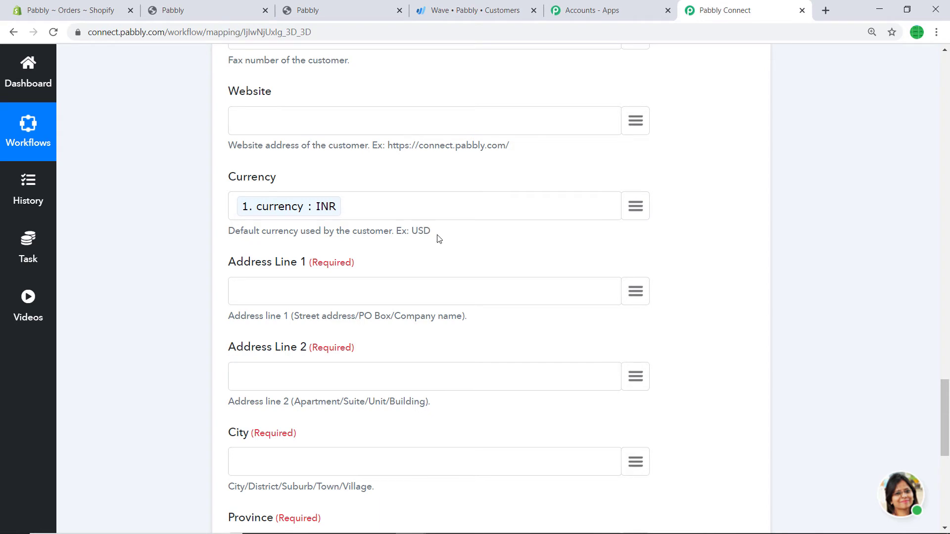
# - Map origin_location address1, address2 and city into Address Line 1, Address Line 2 and City
pyautogui.scroll(-2, 443, 239)
pyautogui.click(635, 169)
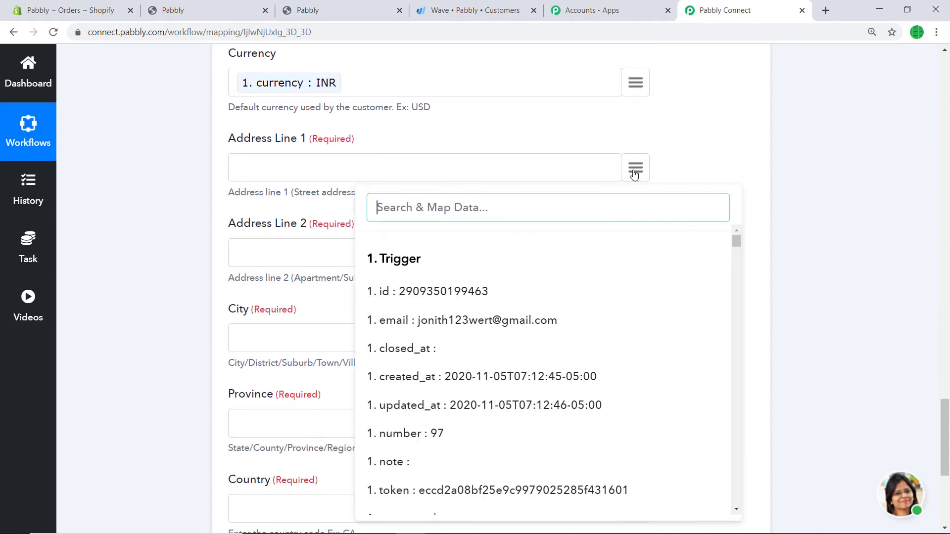
pyautogui.write('addr')
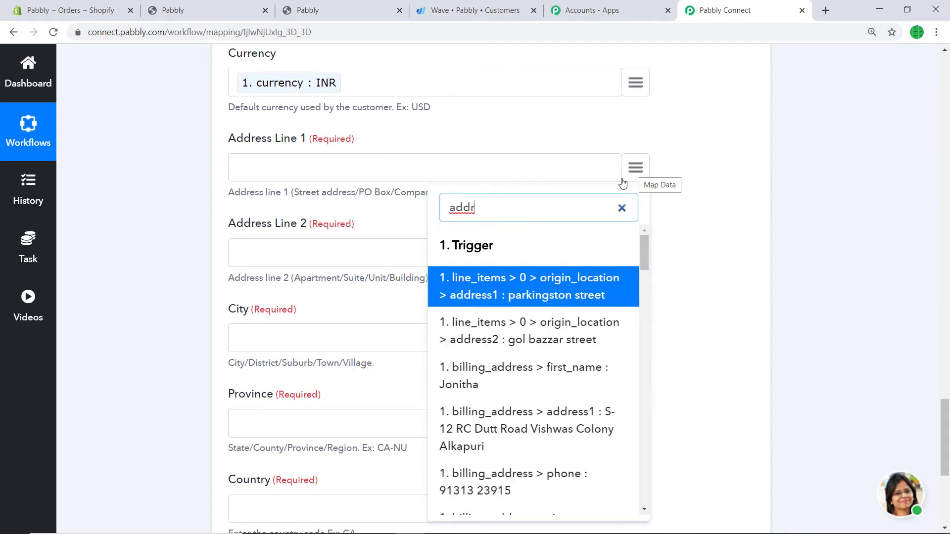
pyautogui.click(572, 278)
pyautogui.scroll(-2, 607, 216)
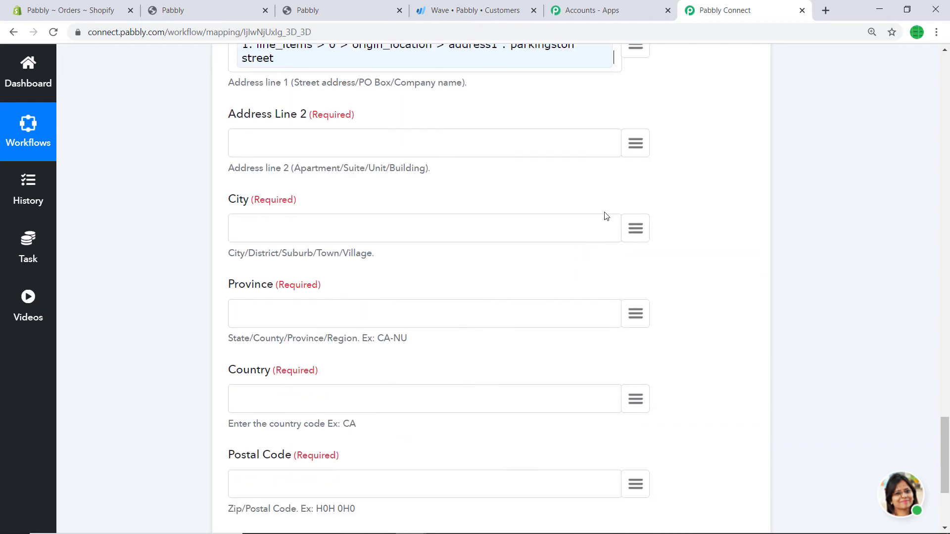
pyautogui.click(635, 143)
pyautogui.write('addre')
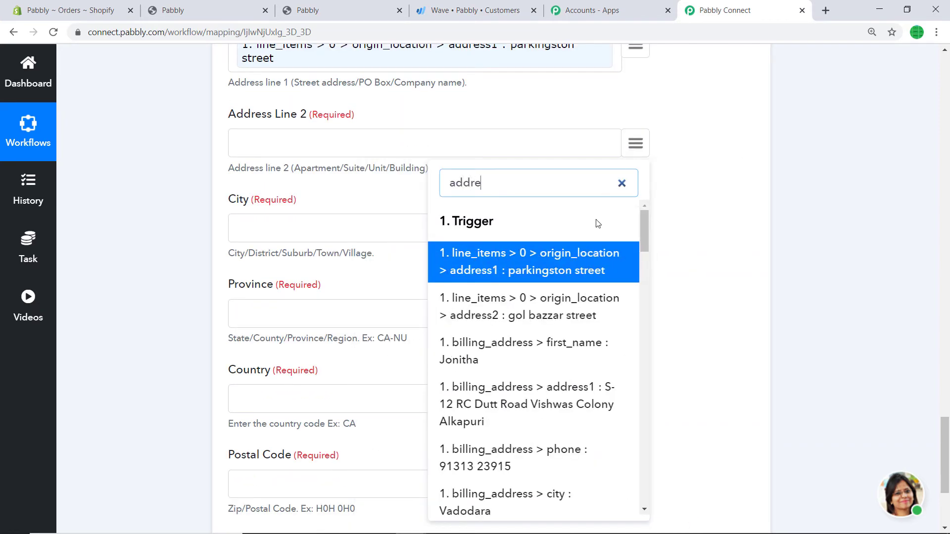
pyautogui.click(572, 312)
pyautogui.scroll(-1, 638, 179)
pyautogui.click(636, 167)
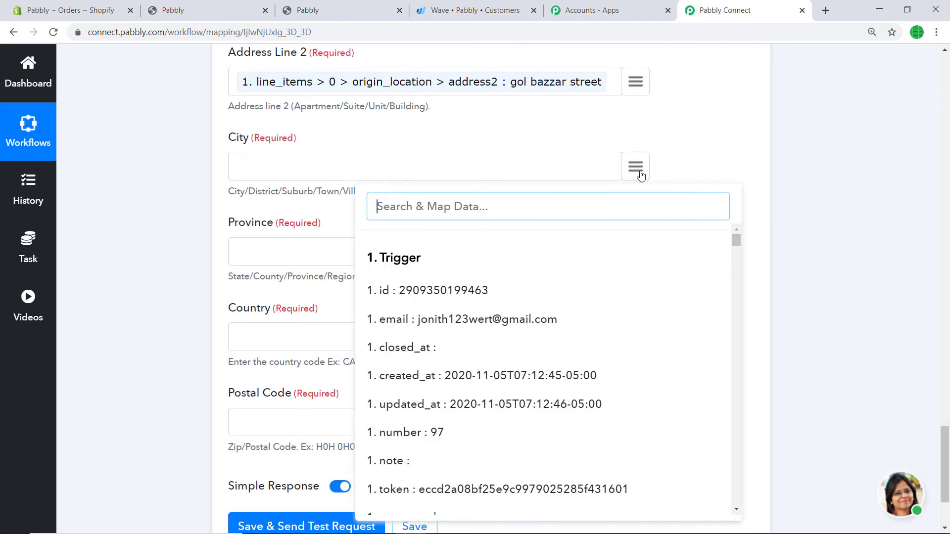
pyautogui.write('cit')
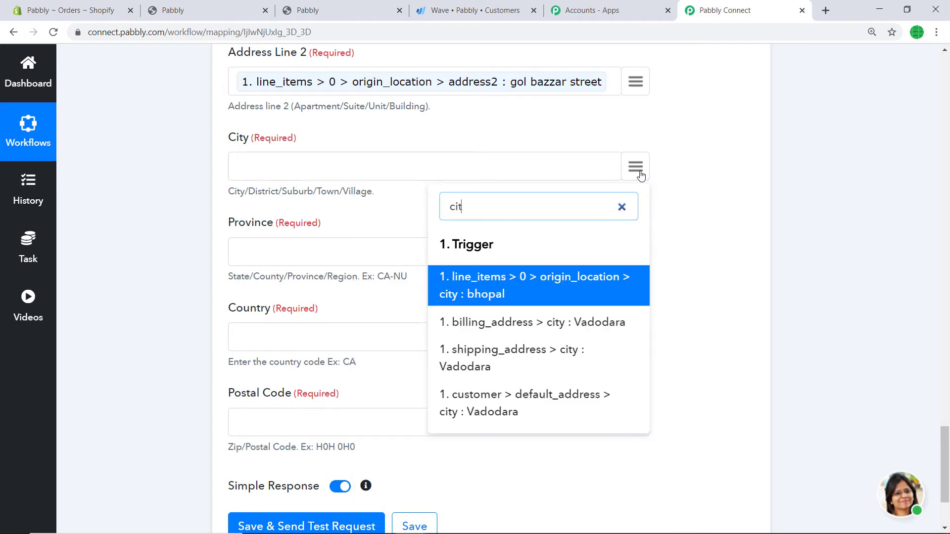
pyautogui.click(571, 296)
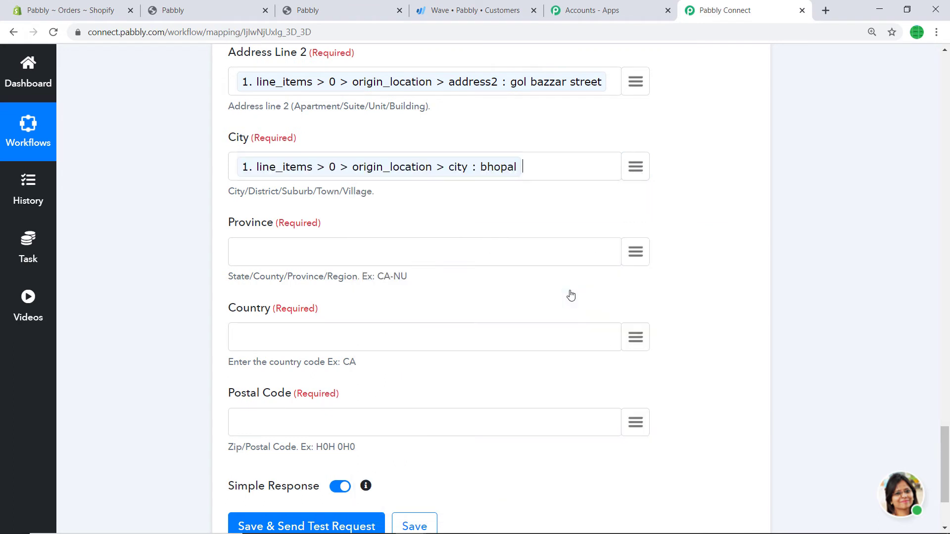
pyautogui.scroll(-1, 582, 234)
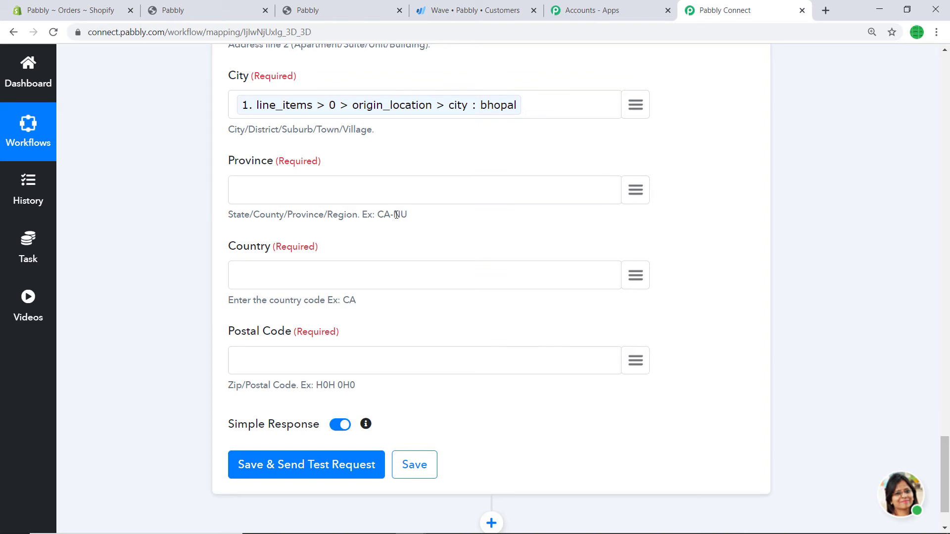
# - Map the origin location country code (IN) into the Wave Province field
pyautogui.click(637, 194)
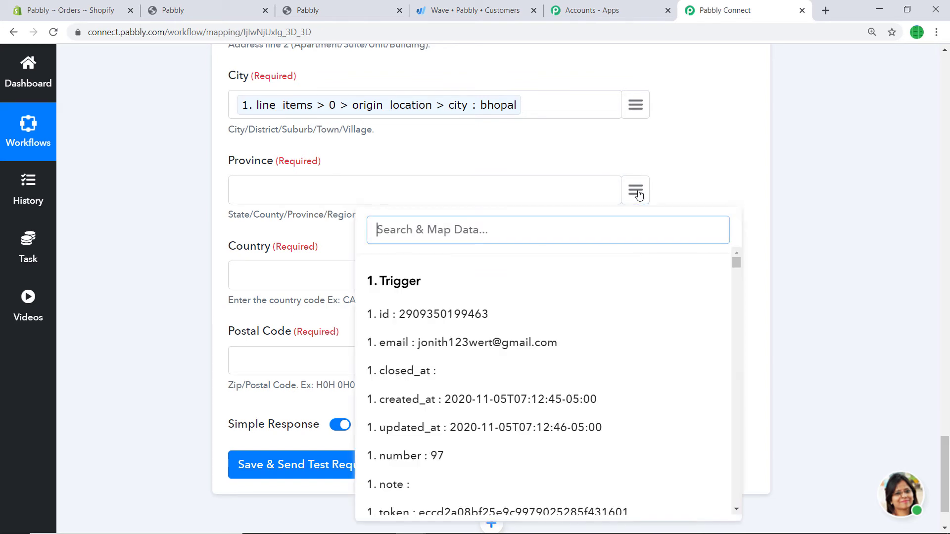
pyautogui.write('in')
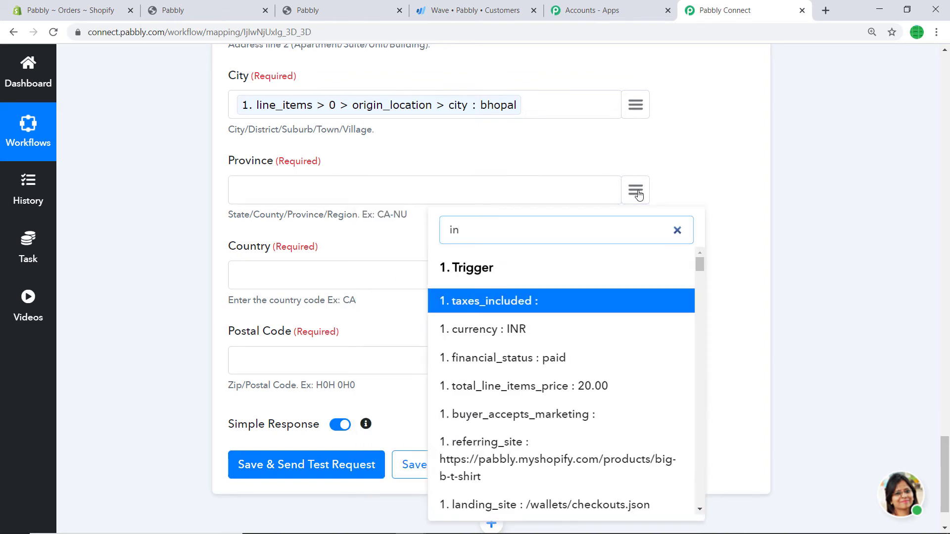
pyautogui.press('BackSpace')
pyautogui.press('BackSpace')
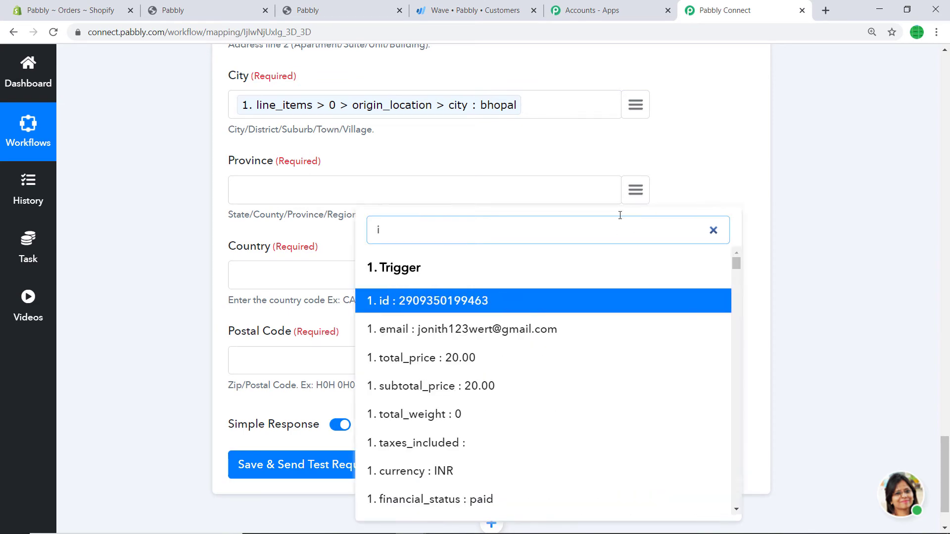
pyautogui.write('IN')
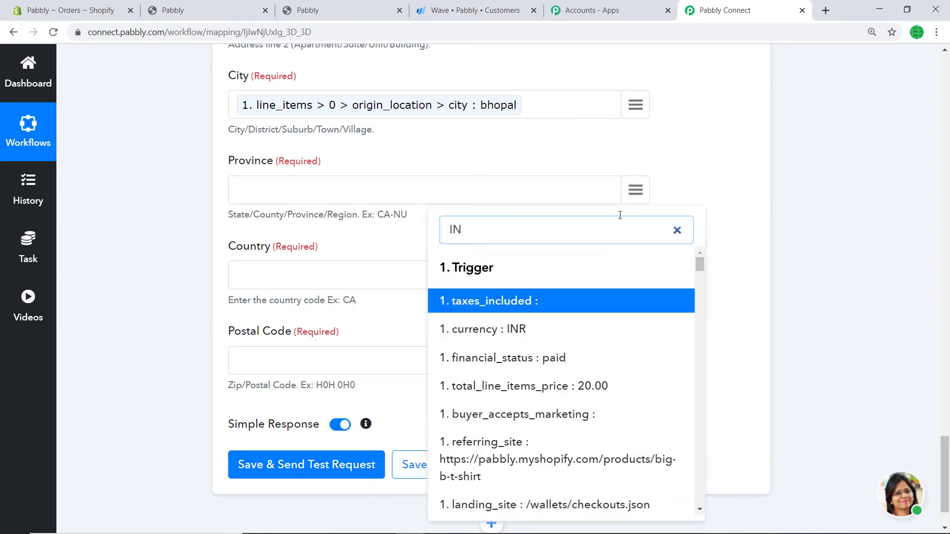
pyautogui.press('BackSpace')
pyautogui.press('BackSpace')
pyautogui.write('coun')
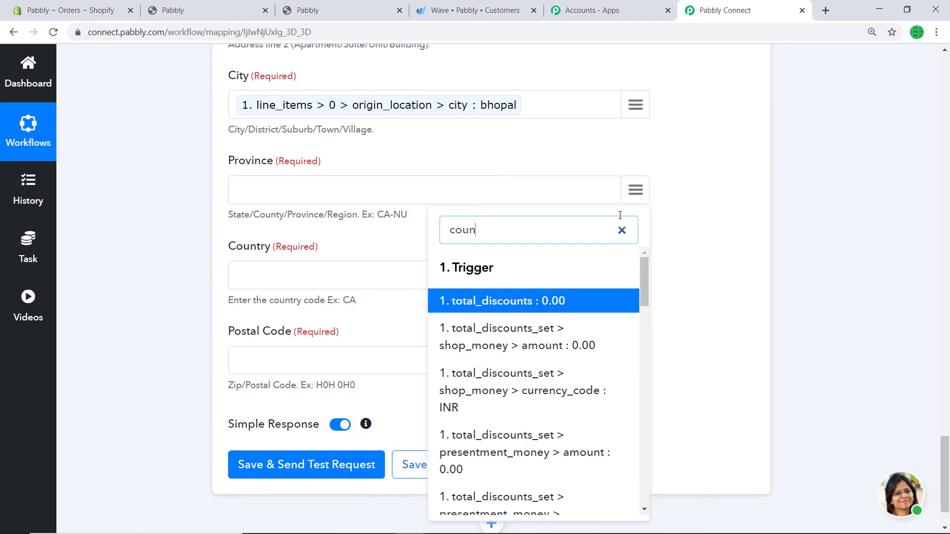
pyautogui.write('tr')
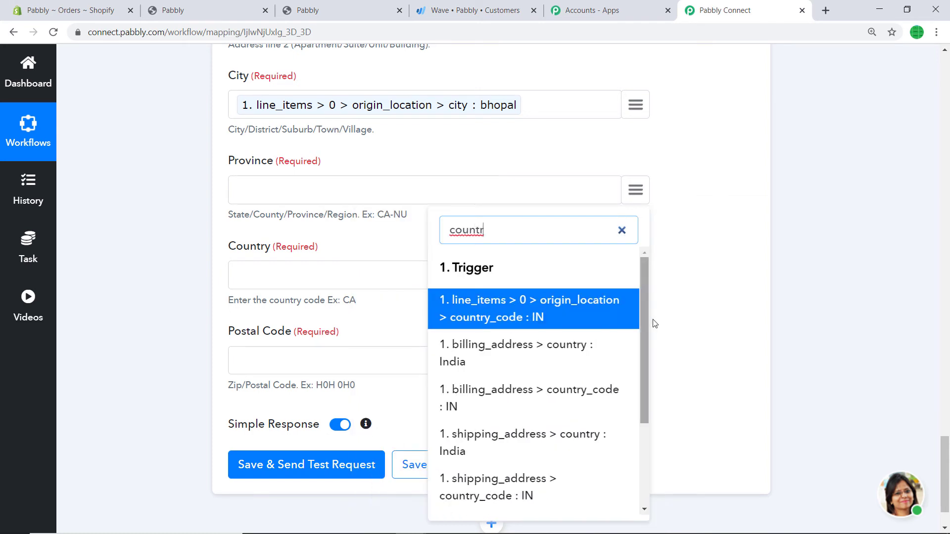
pyautogui.click(530, 304)
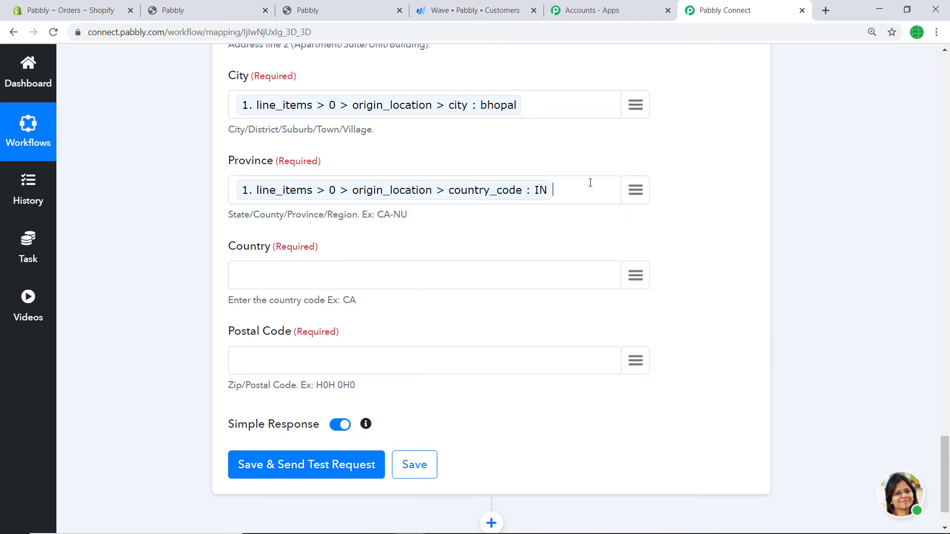
# - Append the origin location province code MP to Province, reading IN - MP
pyautogui.click(644, 192)
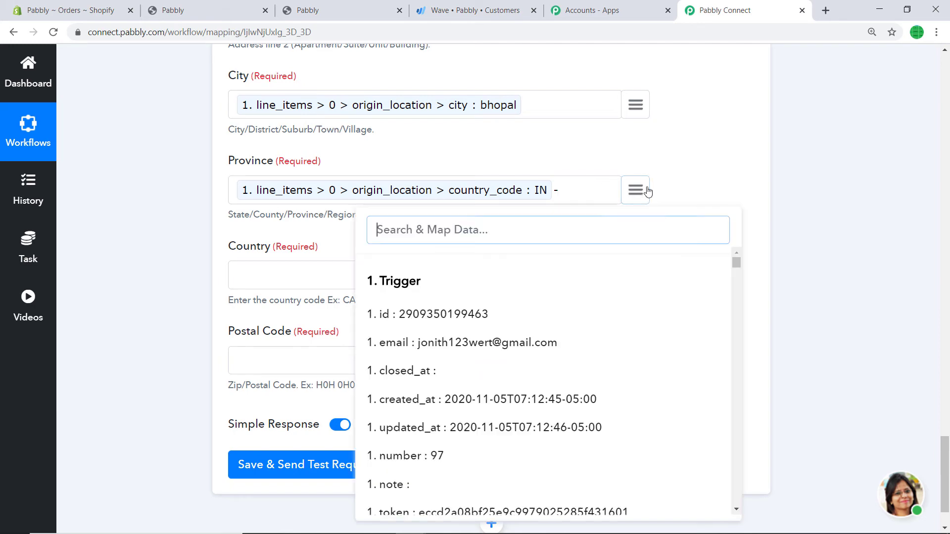
pyautogui.write('pr')
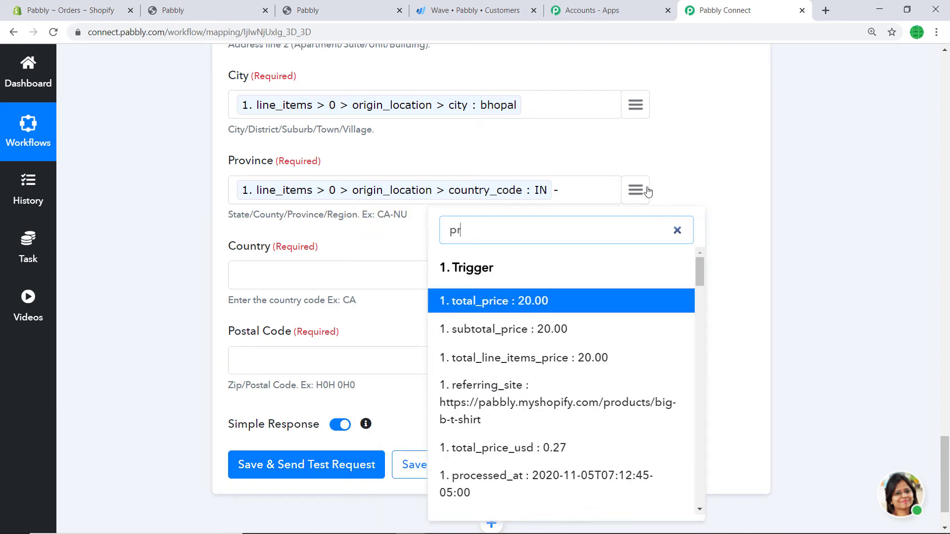
pyautogui.write('oc')
pyautogui.press('BackSpace')
pyautogui.press('BackSpace')
pyautogui.press('BackSpace')
pyautogui.press('BackSpace')
pyautogui.write('MP')
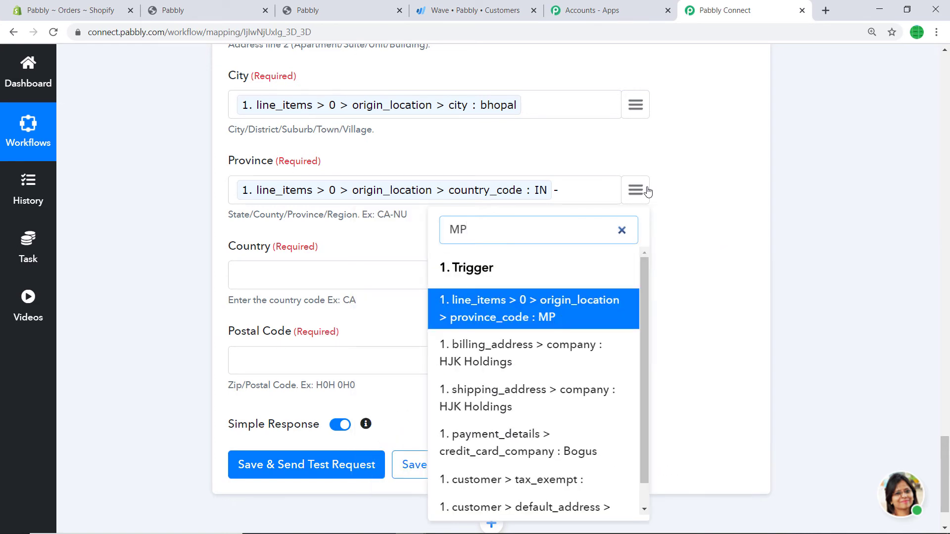
pyautogui.click(561, 321)
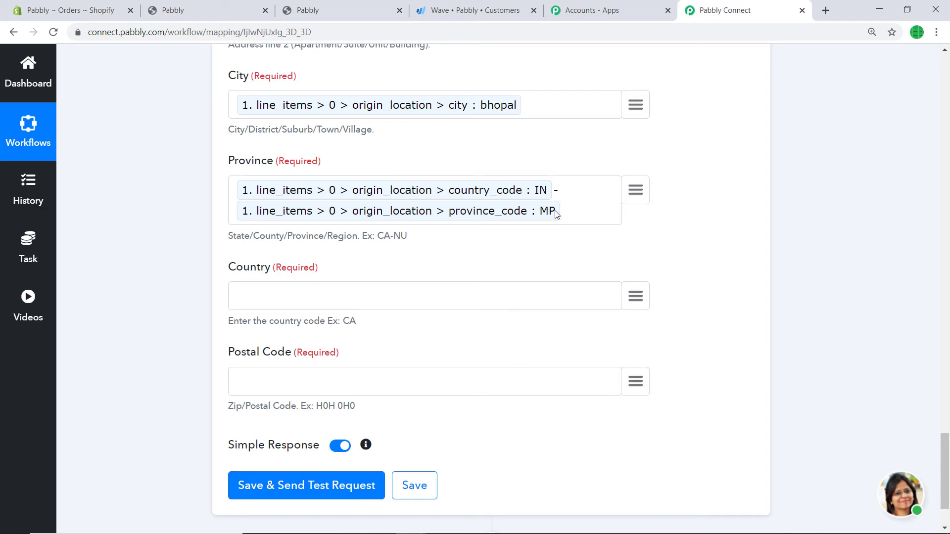
# - Map Country to the origin location country code IN instead of the billing country India
pyautogui.scroll(-1, 622, 233)
pyautogui.click(638, 235)
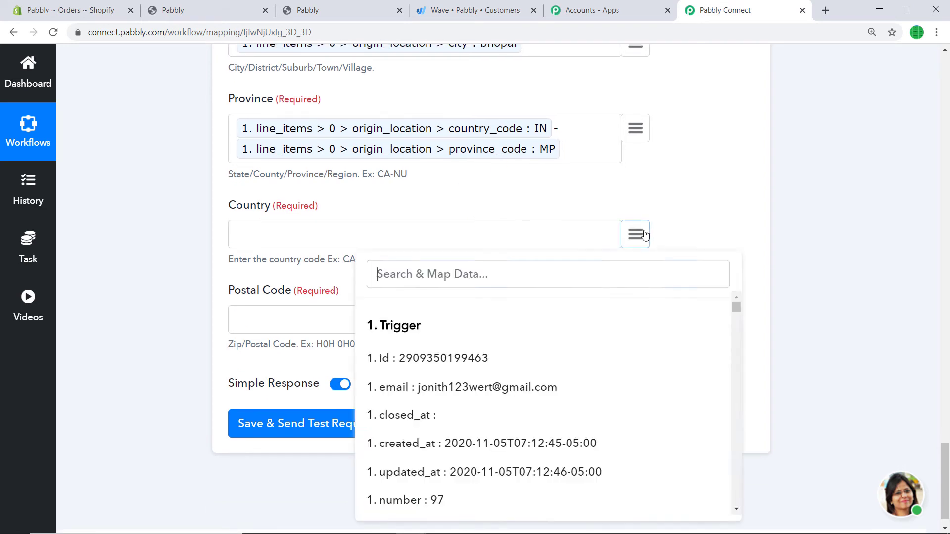
pyautogui.write('IN')
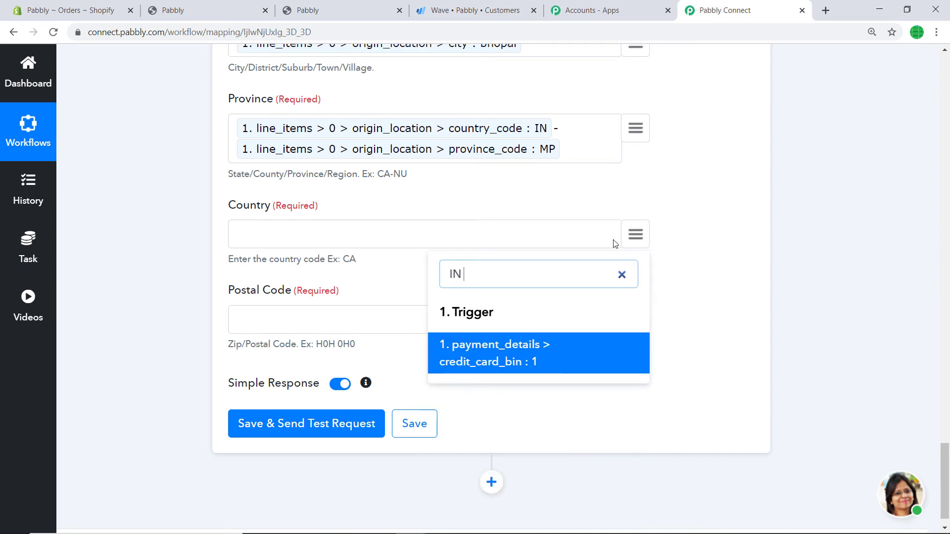
pyautogui.press('BackSpace')
pyautogui.press('BackSpace')
pyautogui.press('BackSpace')
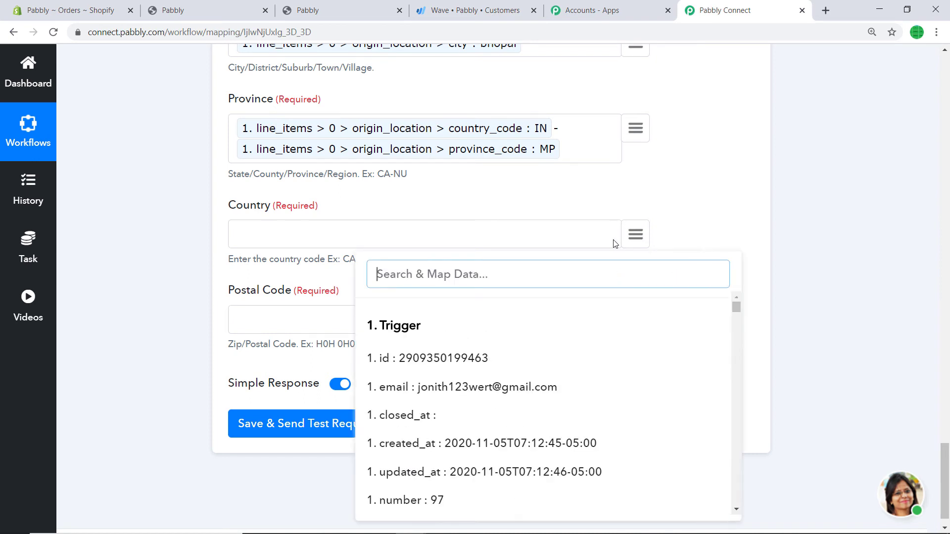
pyautogui.click(700, 224)
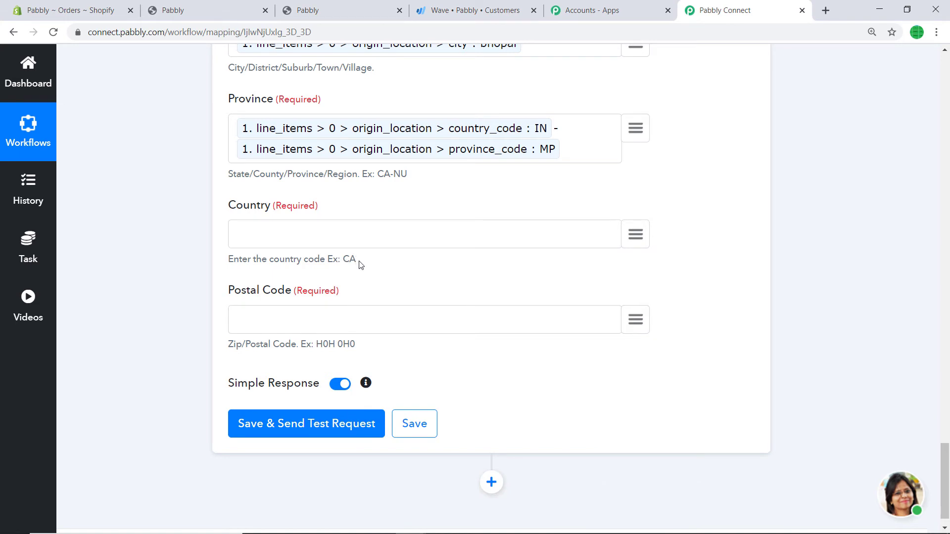
pyautogui.click(633, 235)
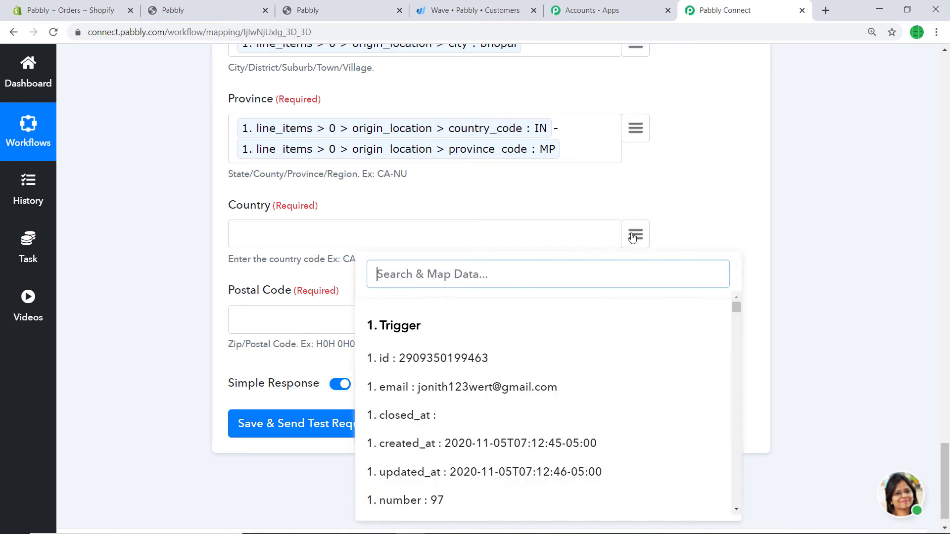
pyautogui.write('IND')
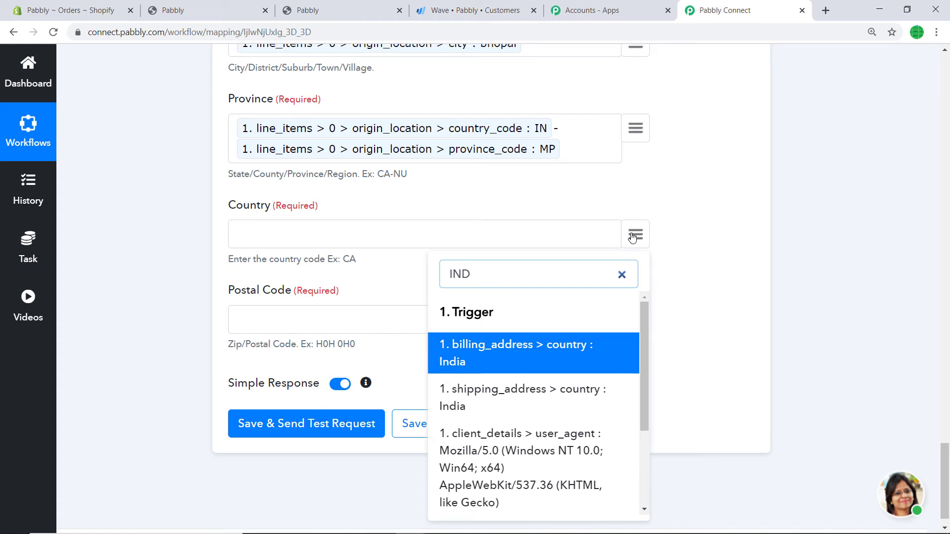
pyautogui.write('()')
pyautogui.press('BackSpace')
pyautogui.press('BackSpace')
pyautogui.click(523, 354)
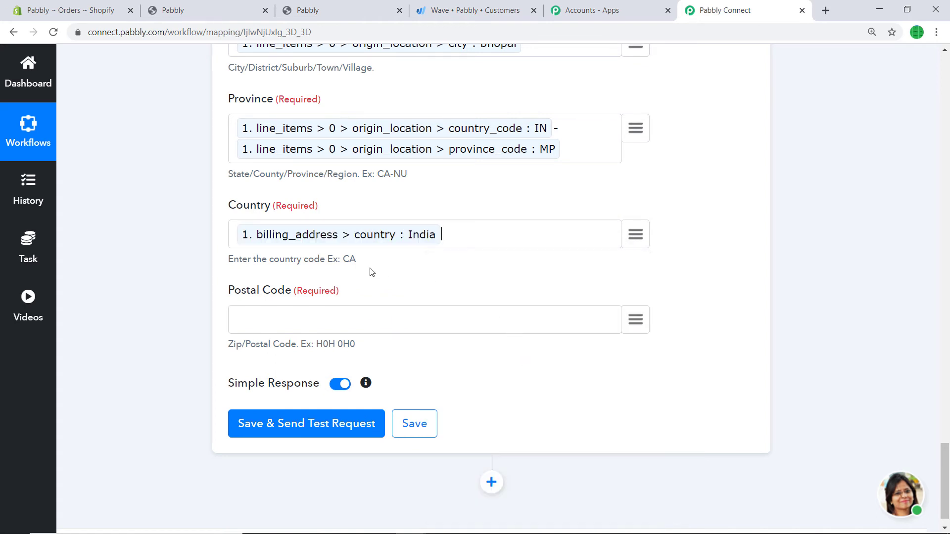
pyautogui.press('BackSpace')
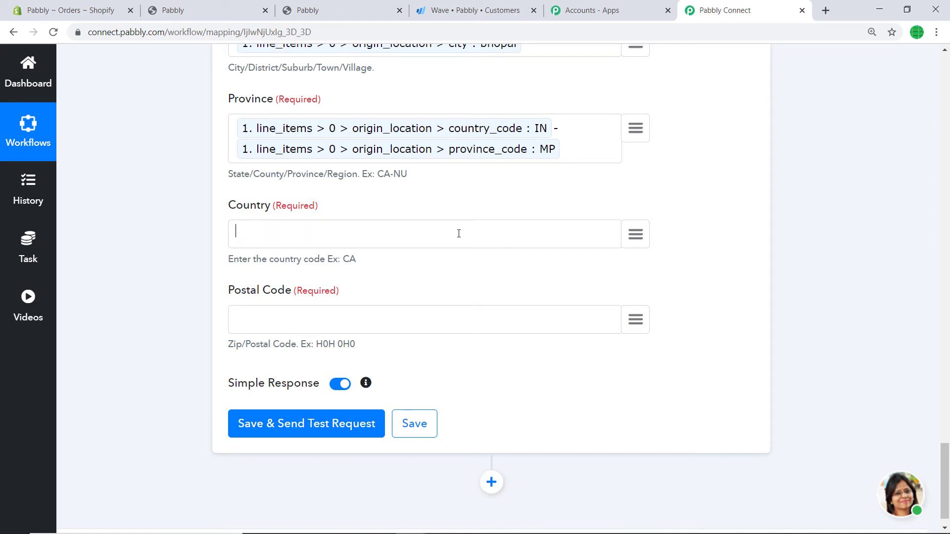
pyautogui.click(642, 232)
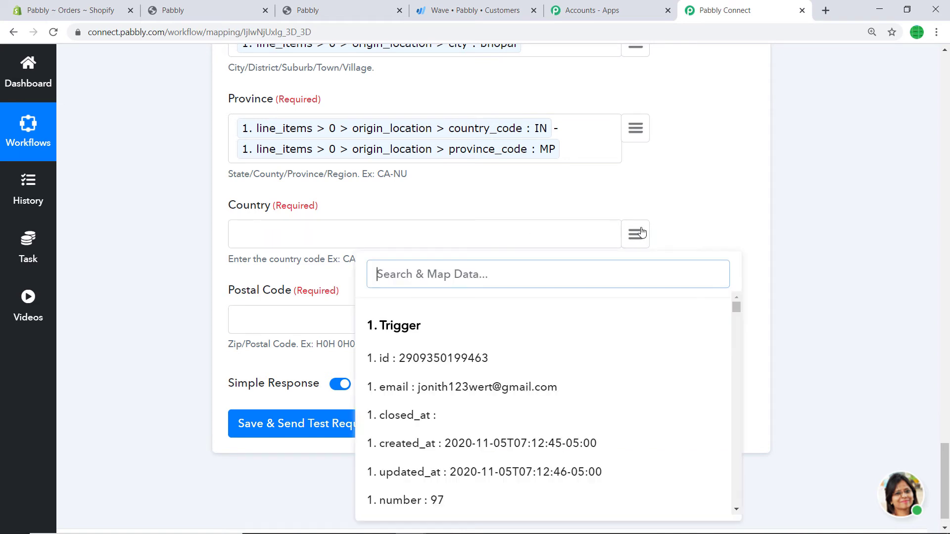
pyautogui.write('IN')
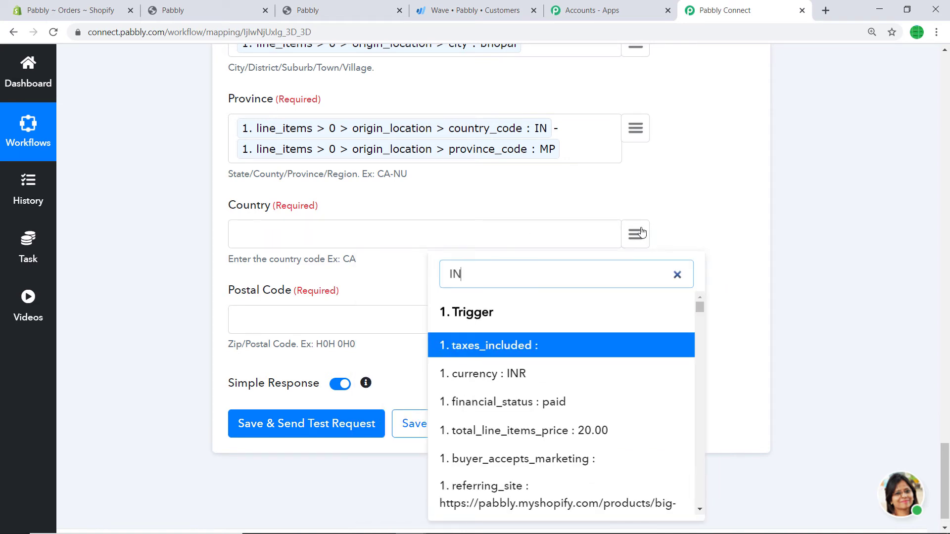
pyautogui.press('BackSpace')
pyautogui.press('BackSpace')
pyautogui.write('C')
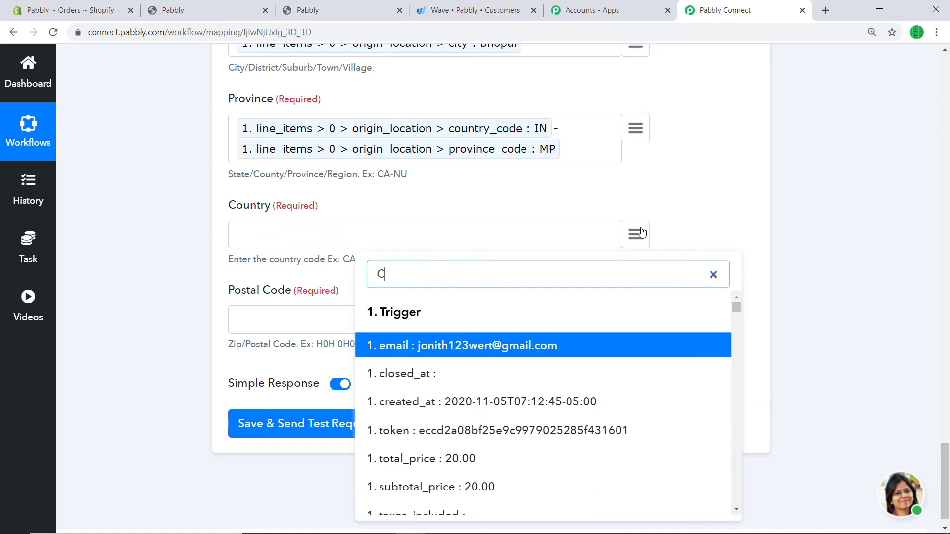
pyautogui.write('ountry')
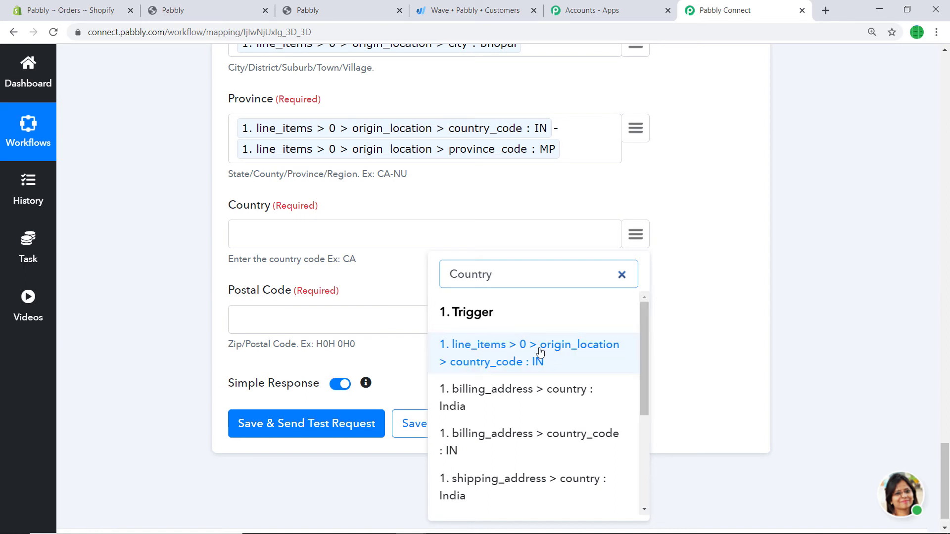
pyautogui.click(538, 350)
# - Map Postal Code to the billing address zip
pyautogui.click(637, 323)
pyautogui.write('4')
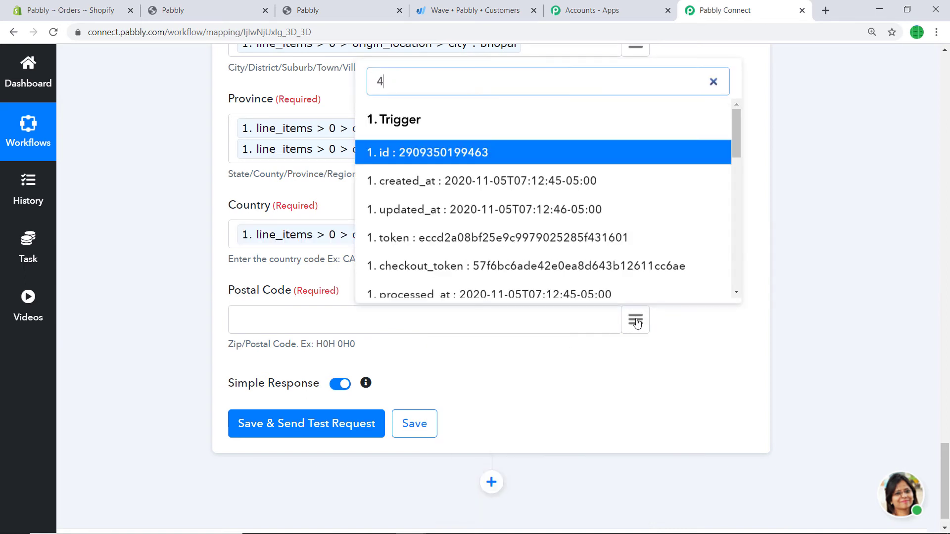
pyautogui.press('BackSpace')
pyautogui.write('39')
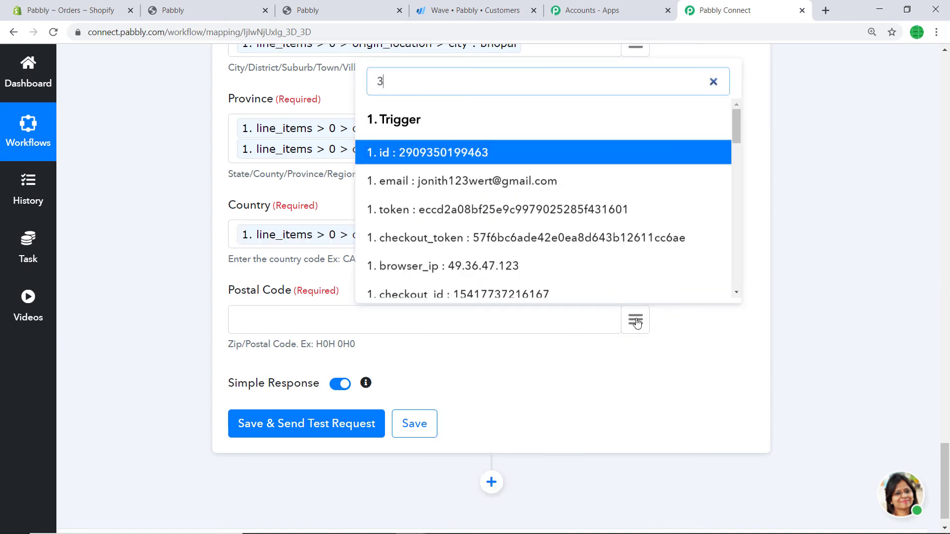
pyautogui.click(429, 273)
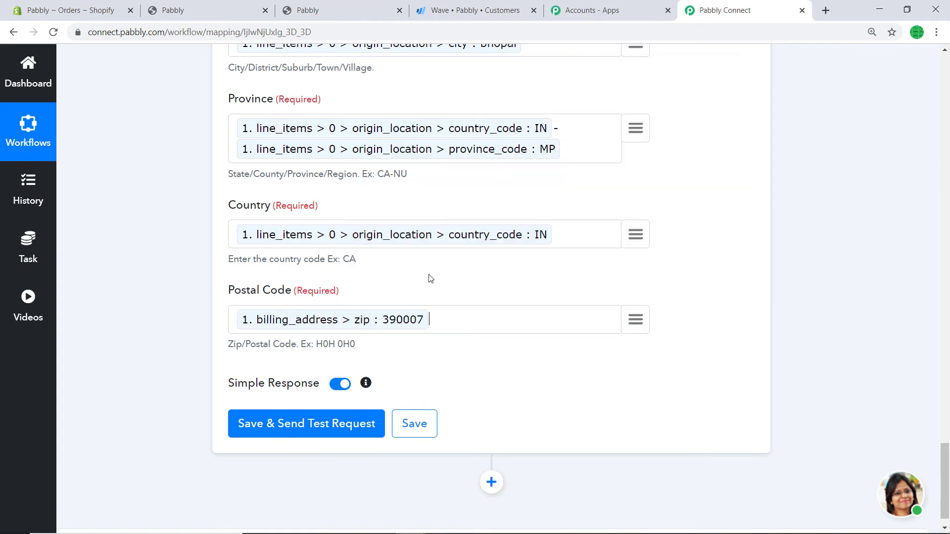
pyautogui.scroll(7, 415, 283)
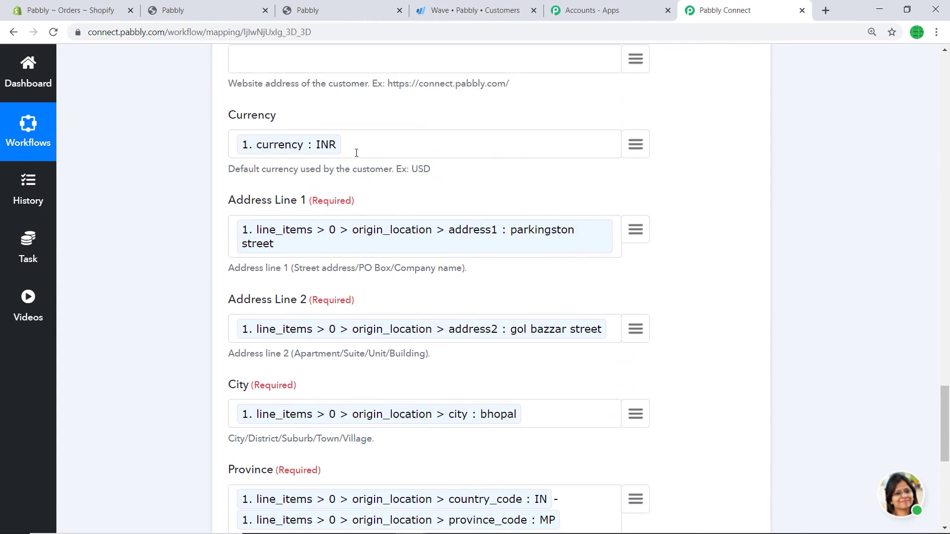
pyautogui.scroll(11, 449, 137)
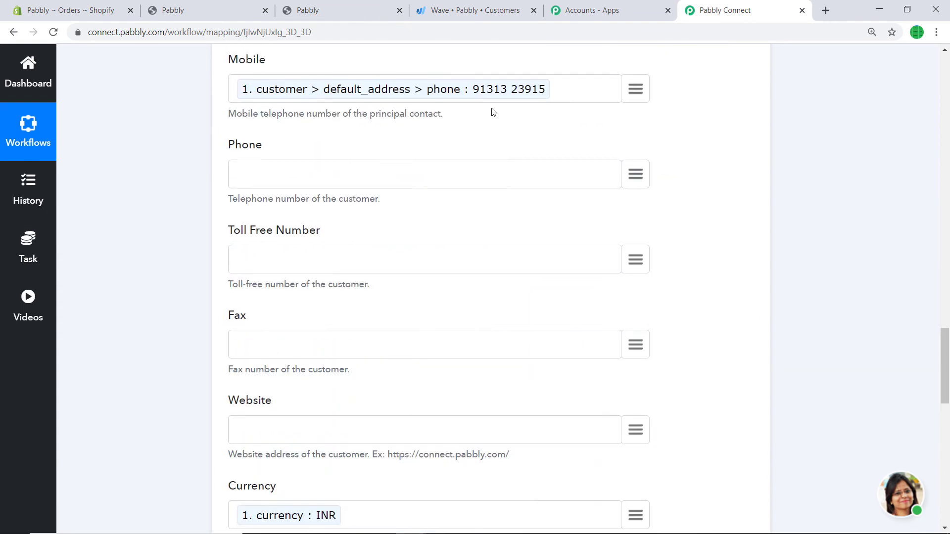
pyautogui.scroll(-20, 365, 165)
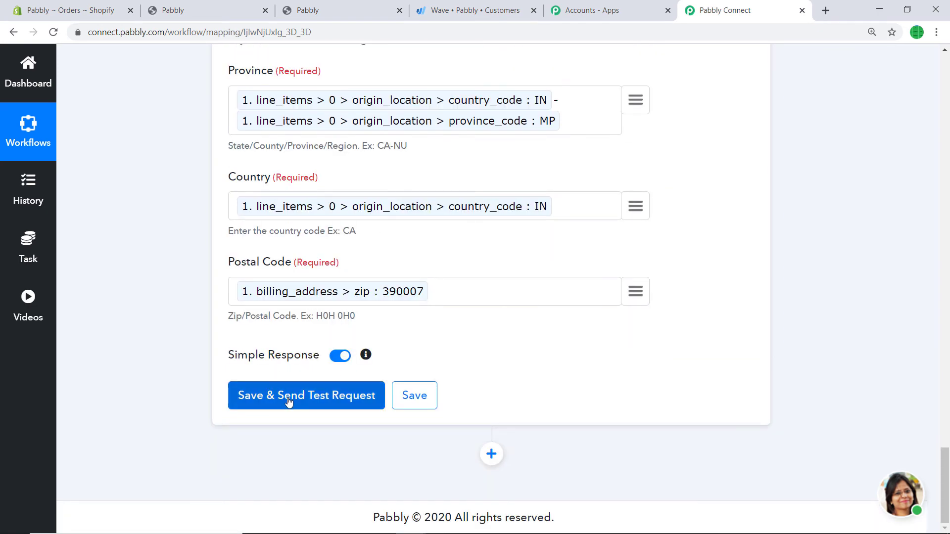
# - Save the Wave action, confirm the test request returns didSucceed 1, then go to Wave
pyautogui.click(289, 399)
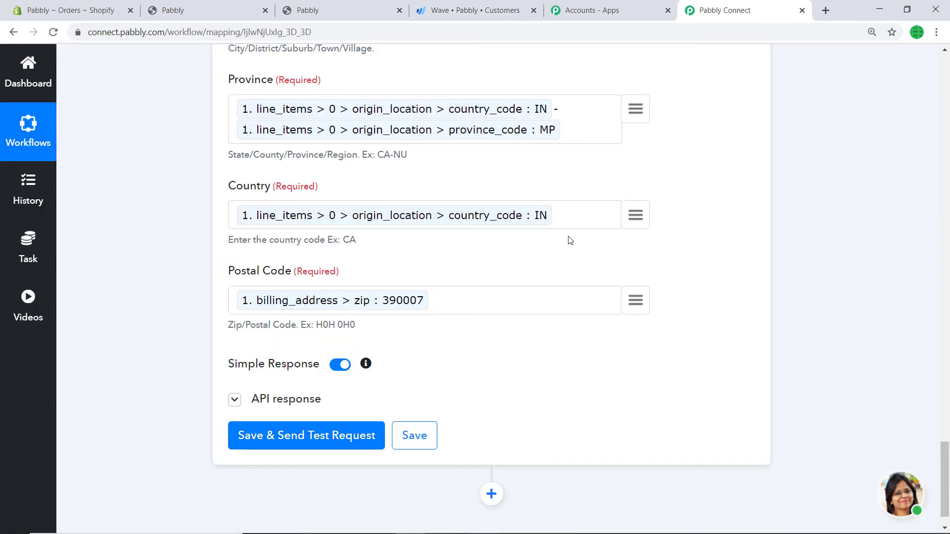
pyautogui.scroll(-3, 615, 271)
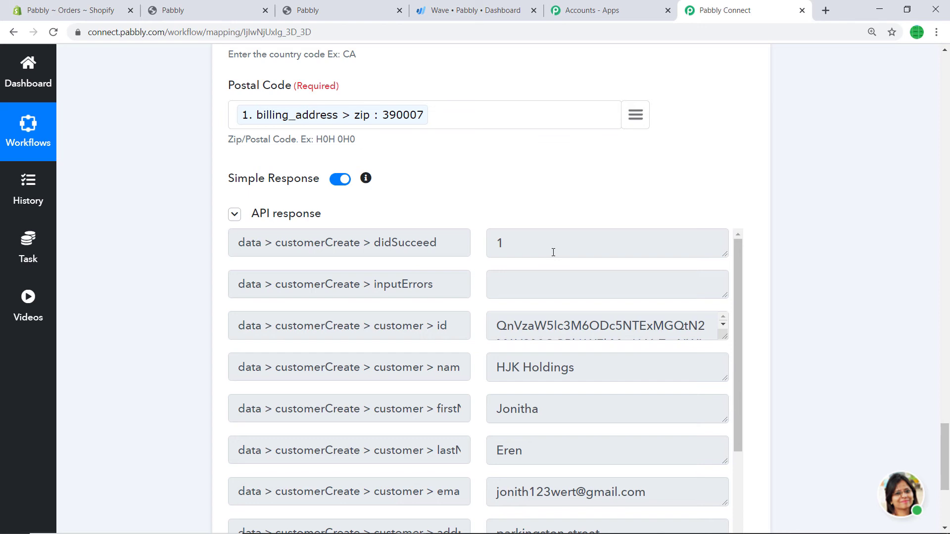
pyautogui.click(495, 10)
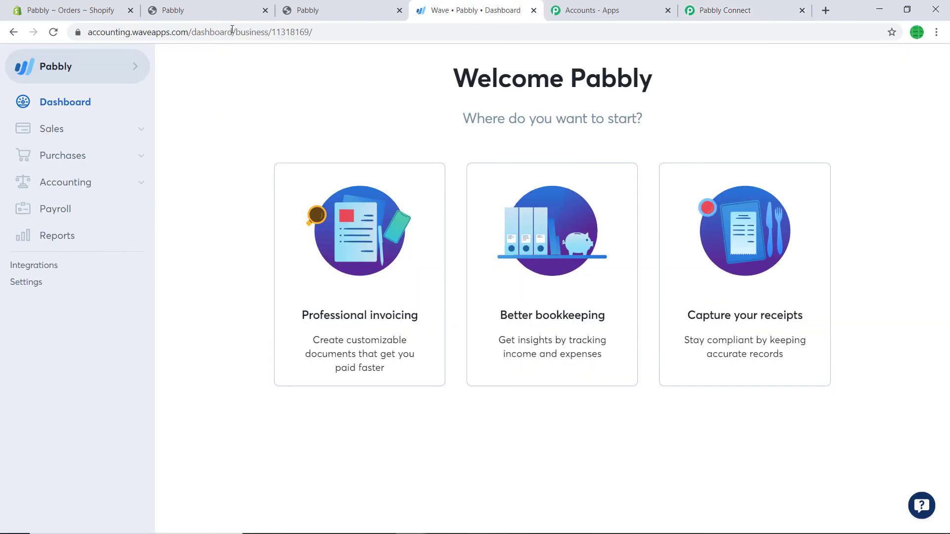
# - Open Wave's Sales > Customers list and scroll down to find HJK Holdings
pyautogui.click(113, 130)
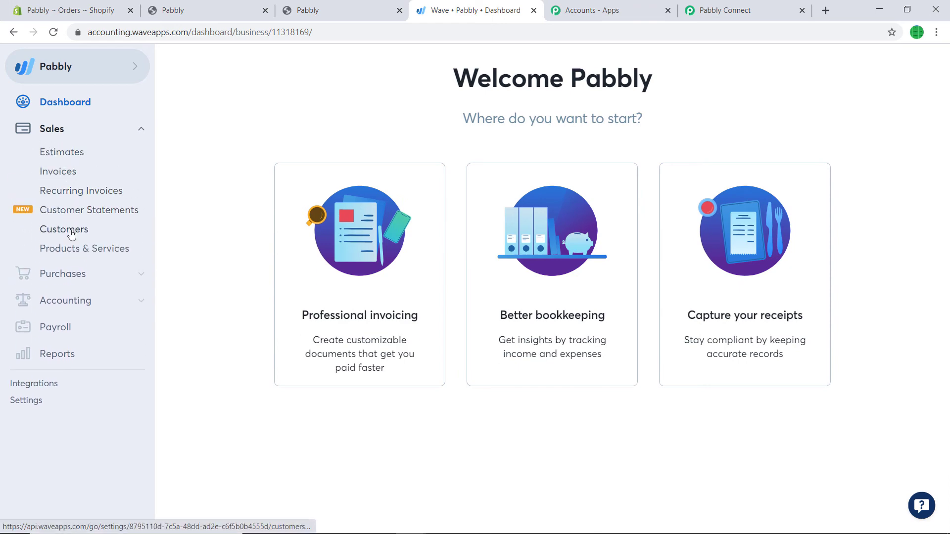
pyautogui.click(75, 227)
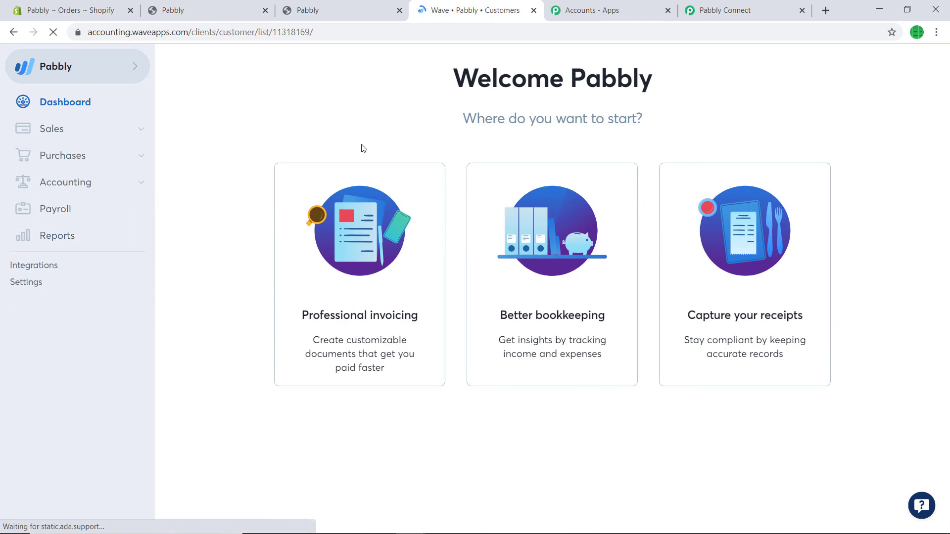
pyautogui.scroll(-5, 533, 162)
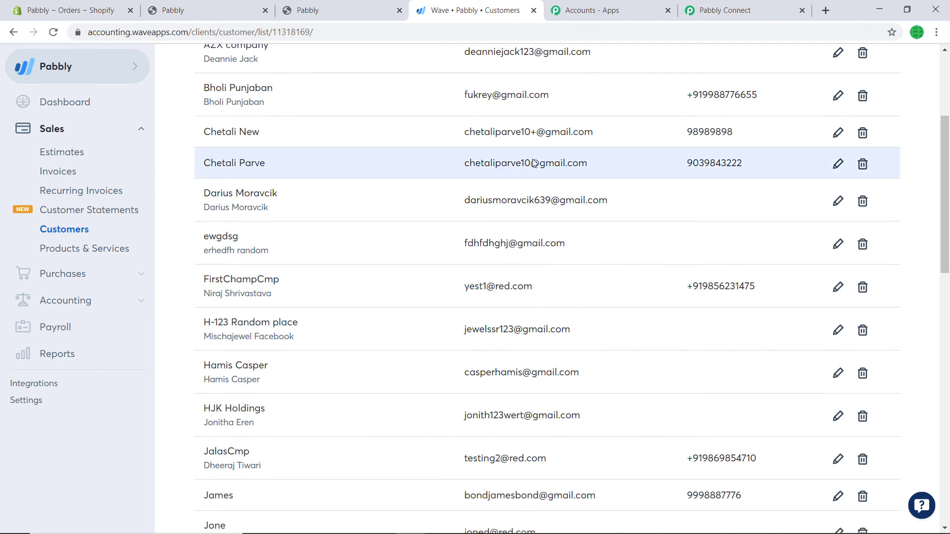
pyautogui.scroll(-3, 534, 163)
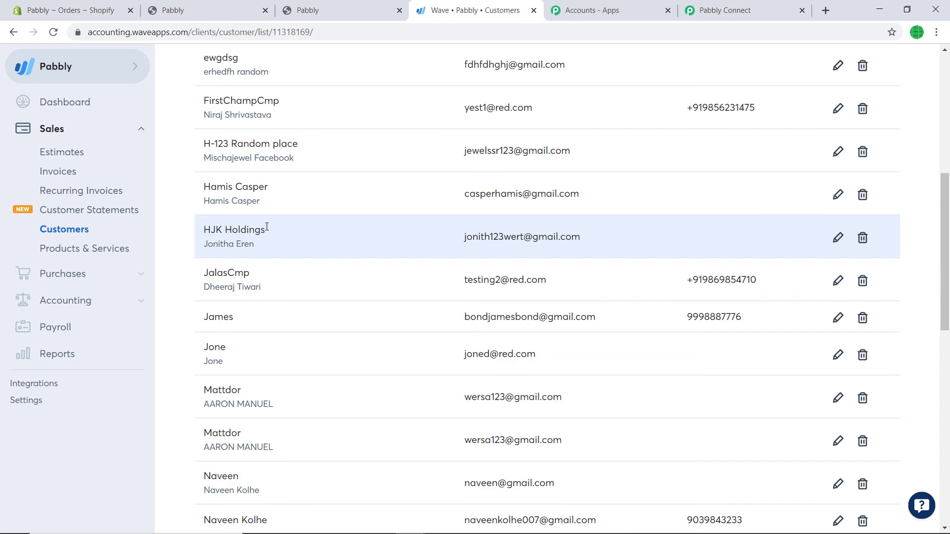
# - Back in Pabbly Connect, collapse the Wave Create a Customer action and Shopify New Order trigger
pyautogui.click(725, 11)
pyautogui.click(946, 257)
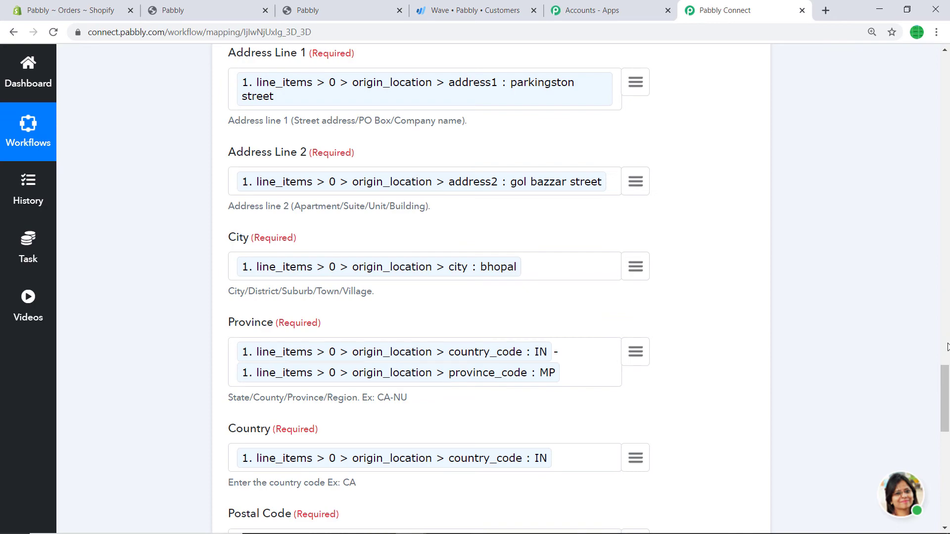
pyautogui.moveTo(947, 391); pyautogui.dragTo(947, 222)
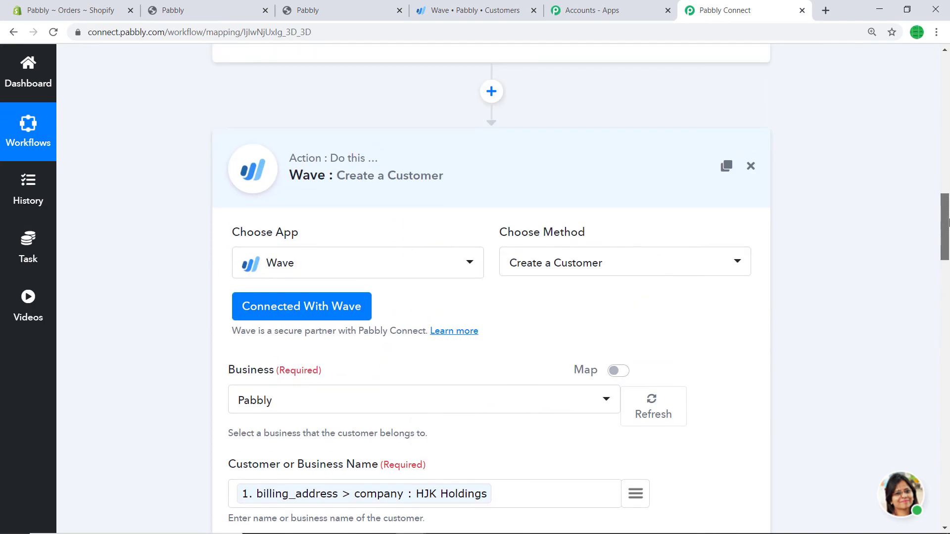
pyautogui.click(547, 216)
pyautogui.scroll(5, 495, 297)
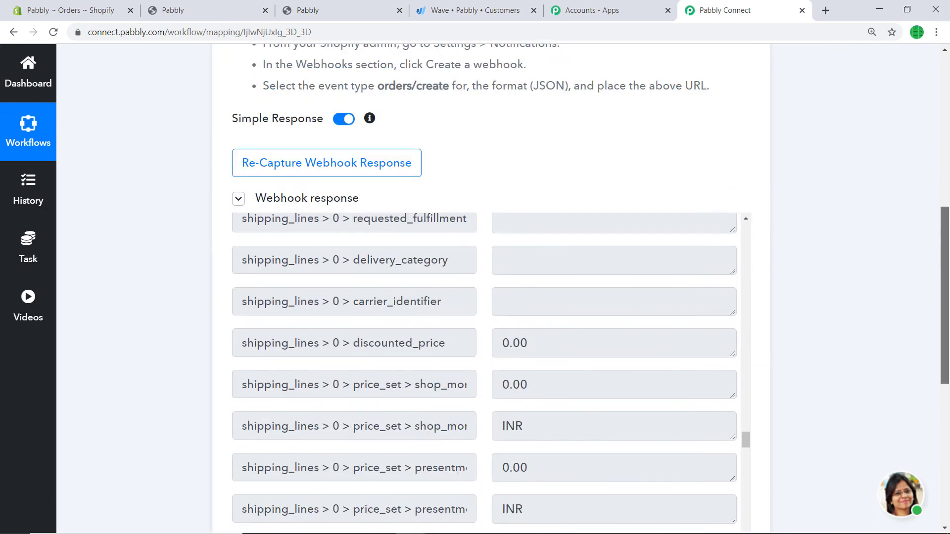
pyautogui.scroll(5, 451, 148)
pyautogui.click(452, 154)
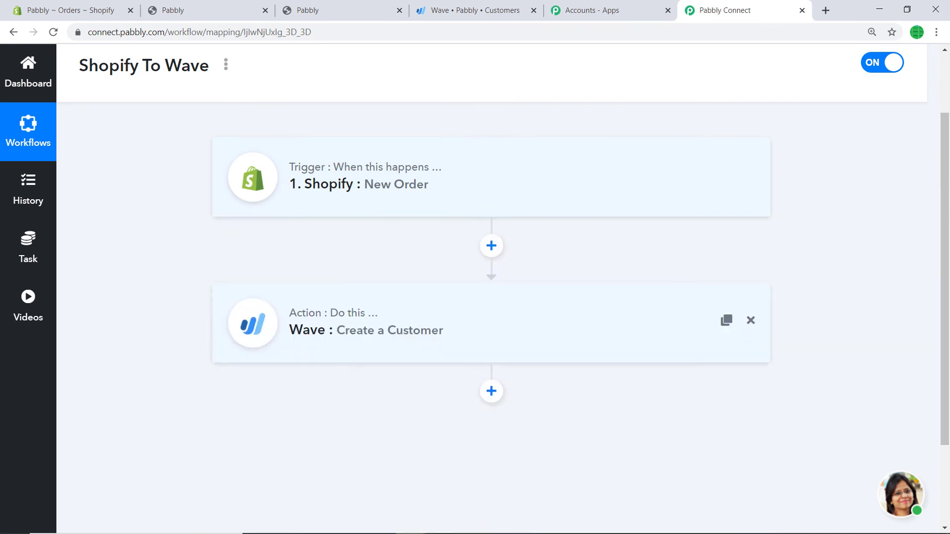
pyautogui.scroll(-1, 823, 170)
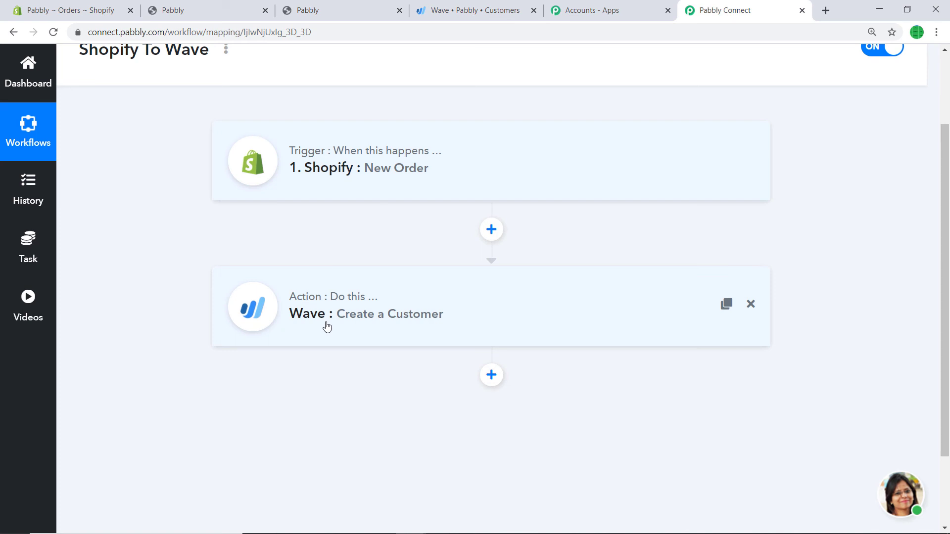
# - From the Shopify admin, open the live store catalog and Buy It Now on Cotton Wearables
pyautogui.click(106, 6)
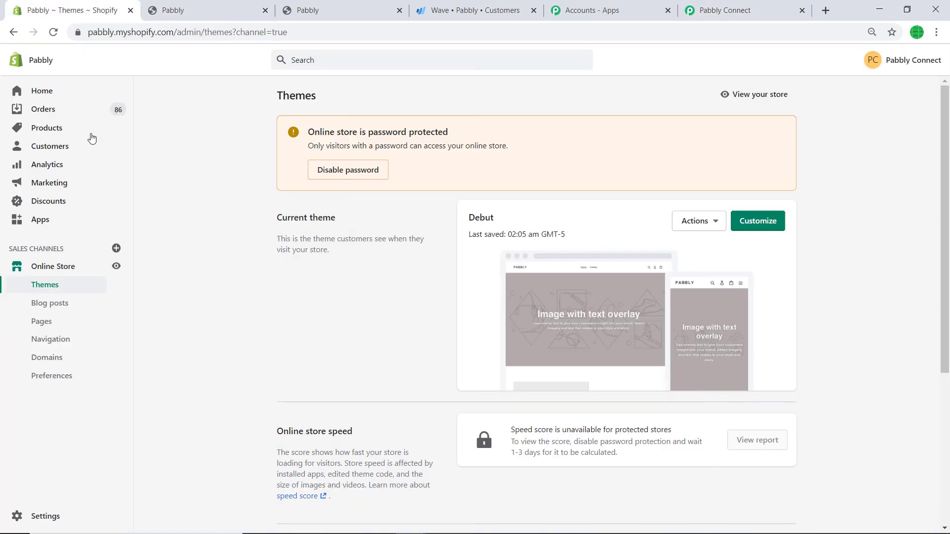
pyautogui.click(116, 266)
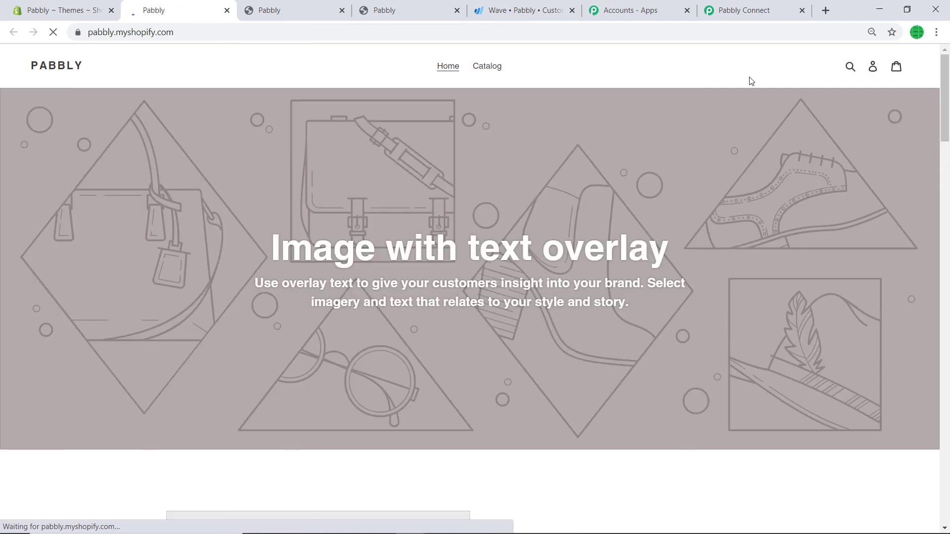
pyautogui.click(485, 66)
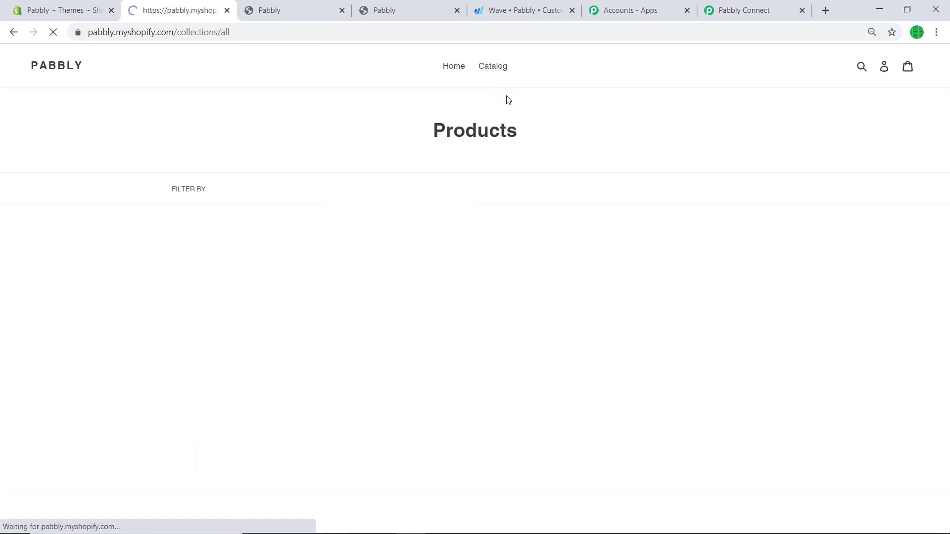
pyautogui.scroll(-5, 490, 218)
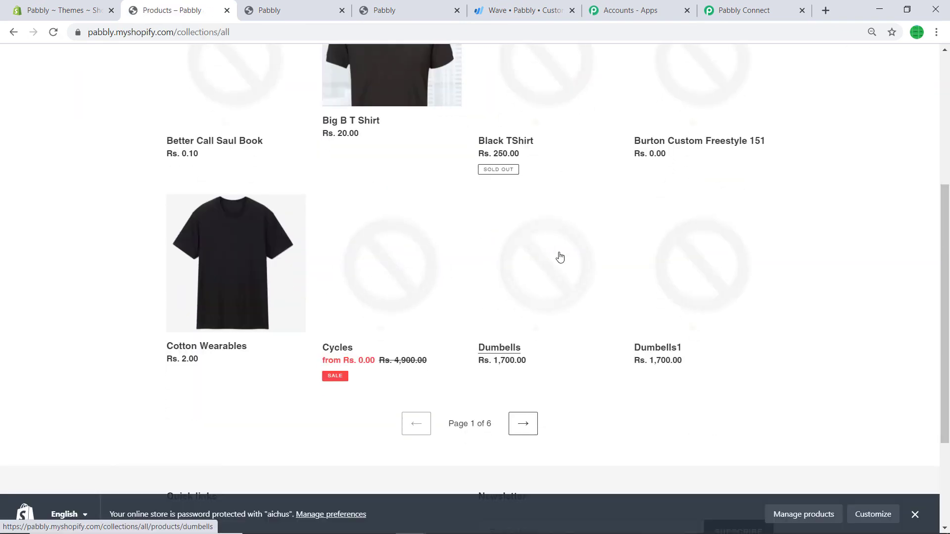
pyautogui.click(235, 280)
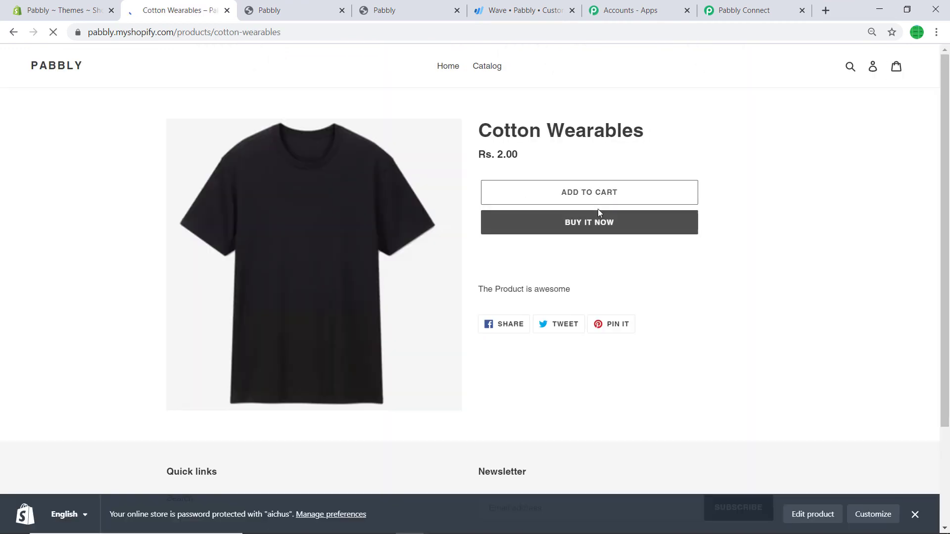
pyautogui.click(590, 223)
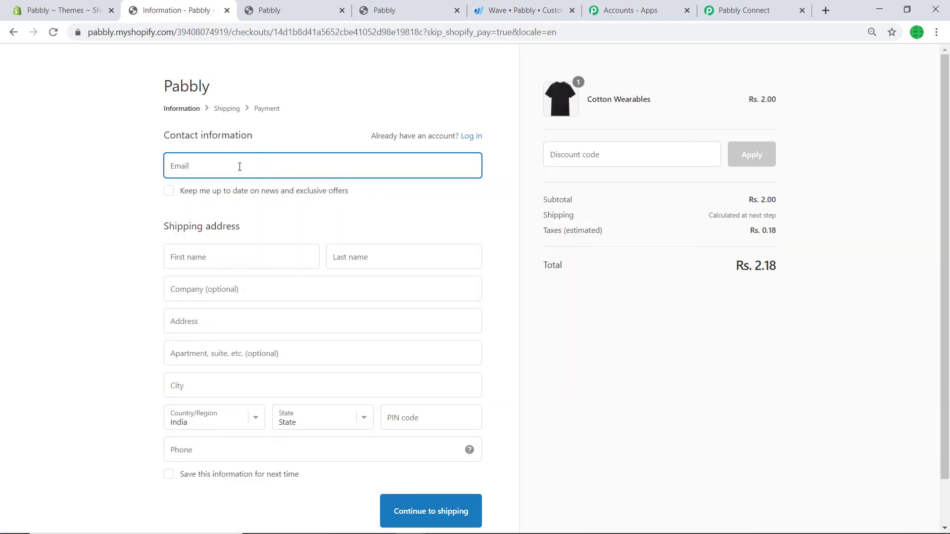
# - Enter the contact e-mail, the buyer's first and last name, and the company name
pyautogui.click(186, 253)
pyautogui.write('S')
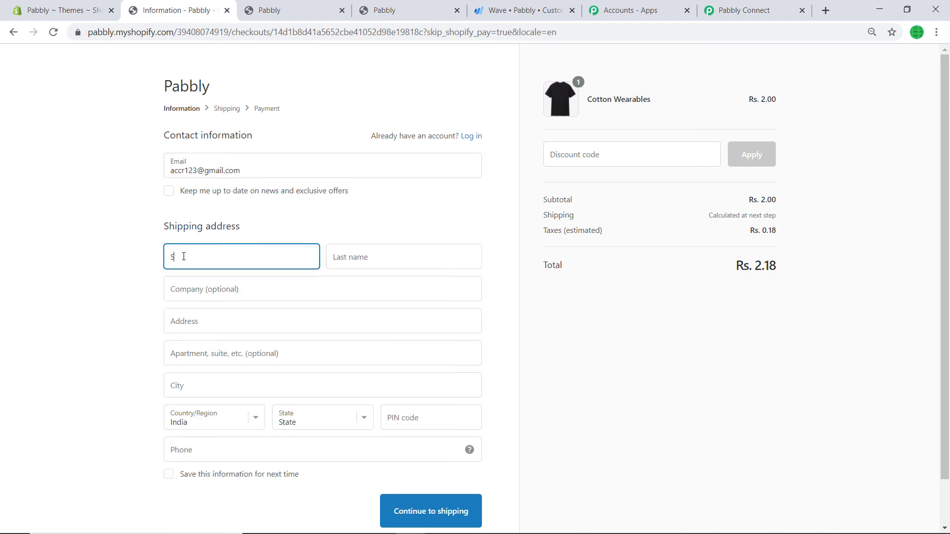
pyautogui.write('roppy')
pyautogui.click(354, 262)
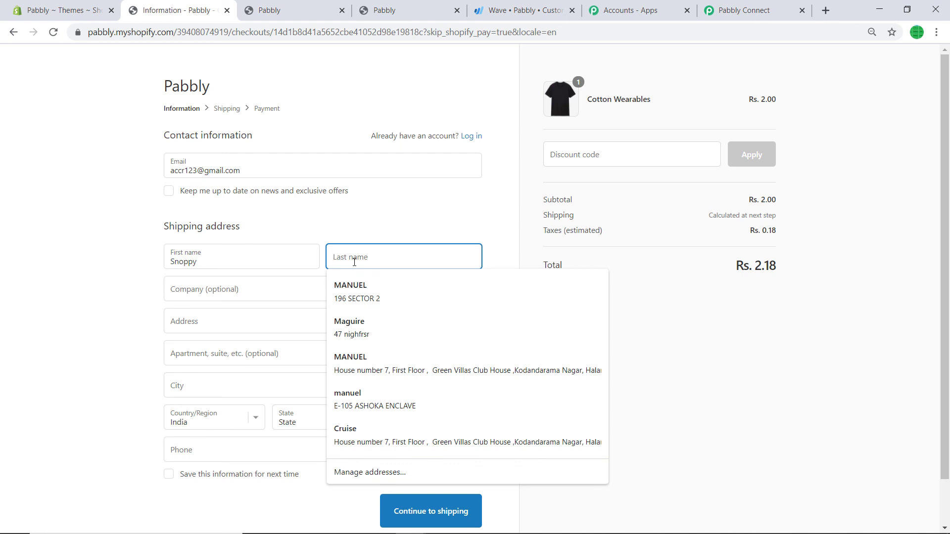
pyautogui.write('Derek')
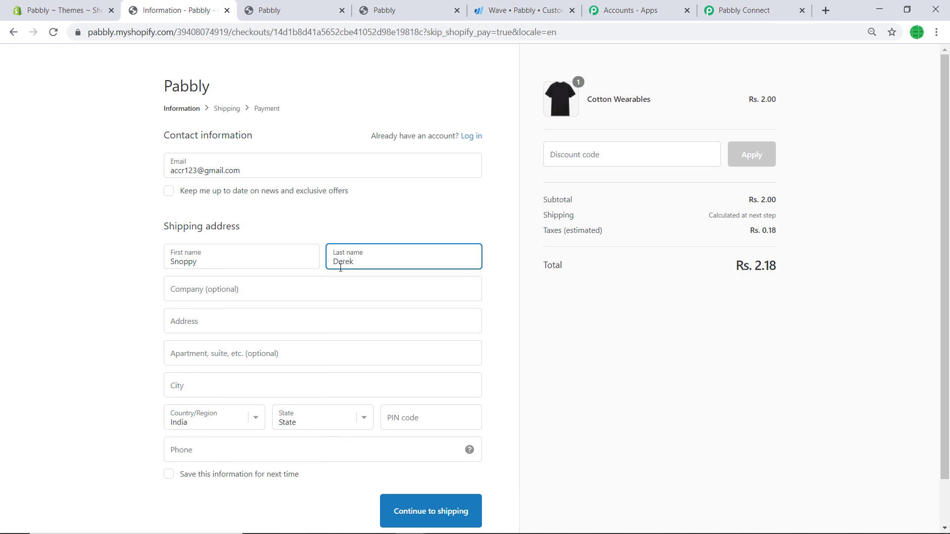
pyautogui.click(263, 288)
pyautogui.write('De')
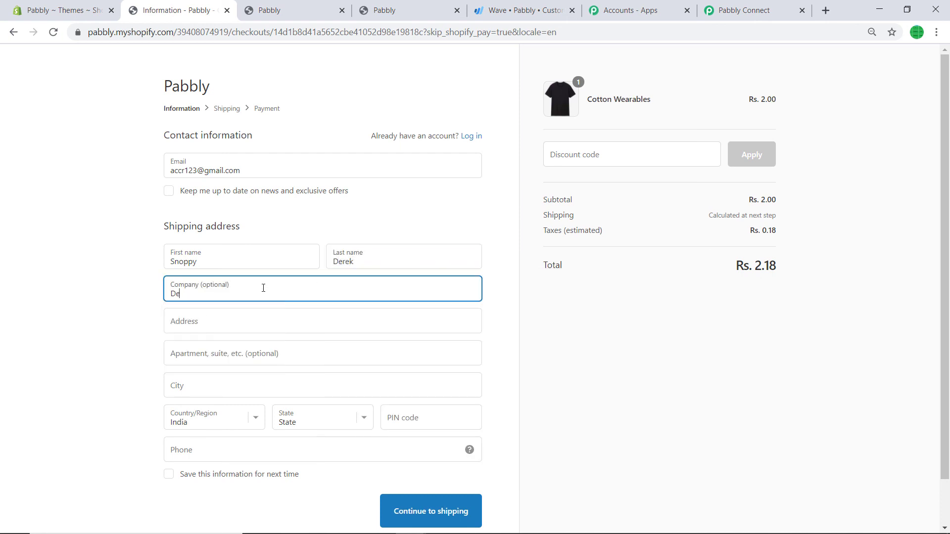
pyautogui.write('rek Holdings')
# - Fill the street address from the suggestion and the phone number, then continue to shipping
pyautogui.click(211, 327)
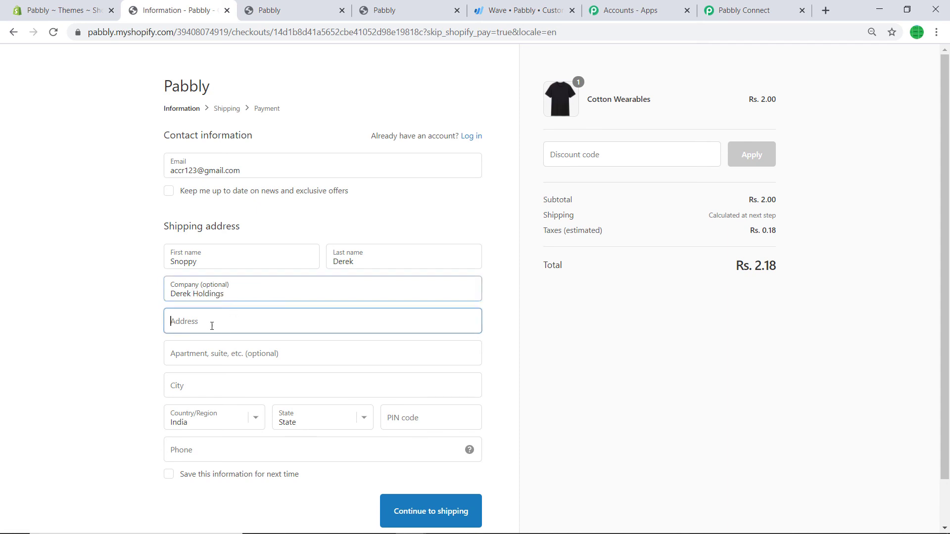
pyautogui.write('S')
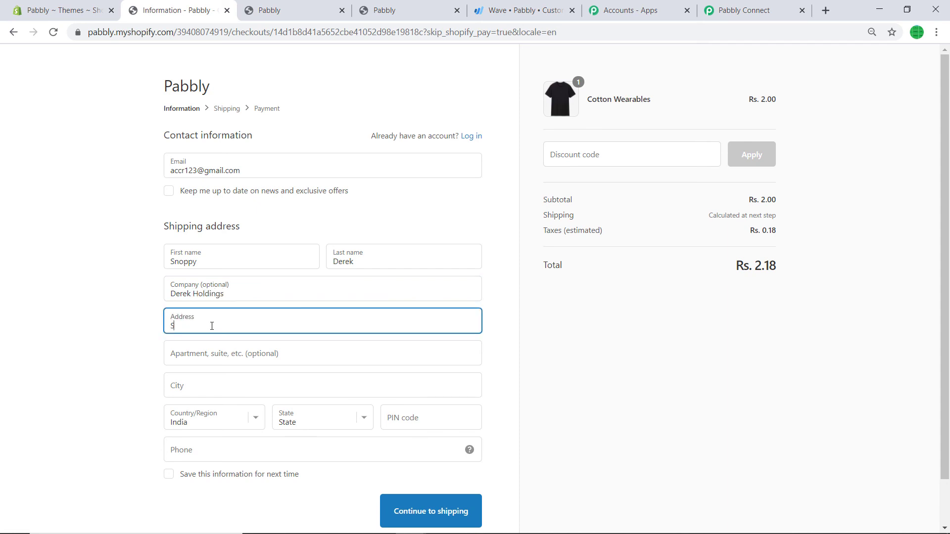
pyautogui.write('rt Vill')
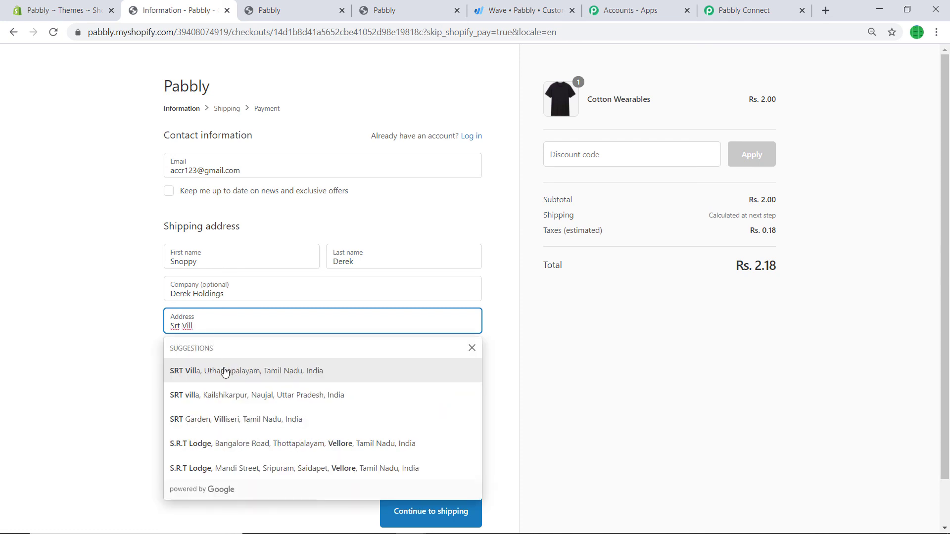
pyautogui.click(224, 372)
pyautogui.scroll(-1, 245, 355)
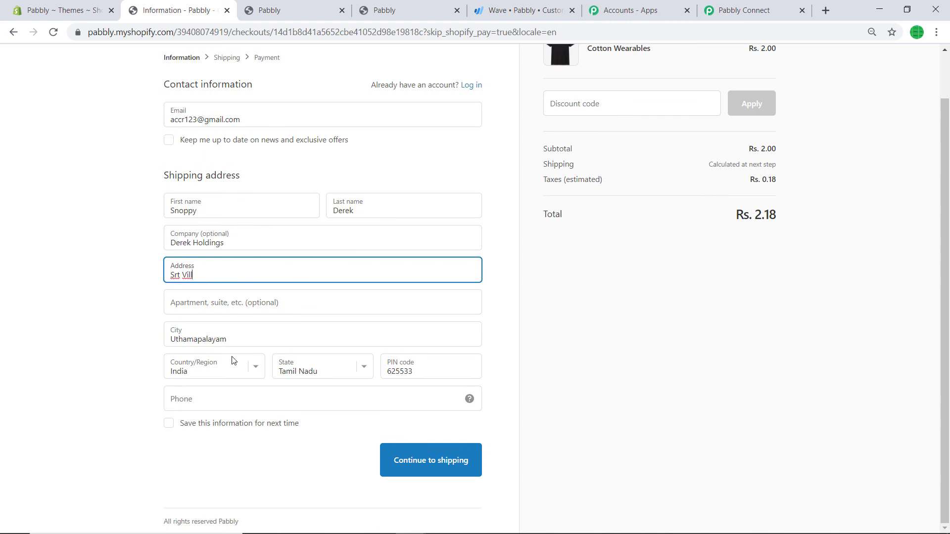
pyautogui.click(211, 399)
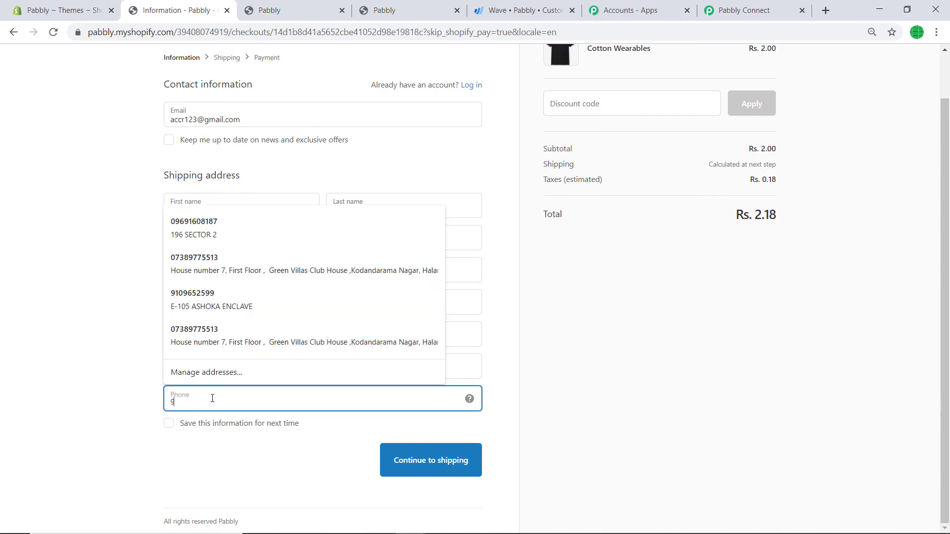
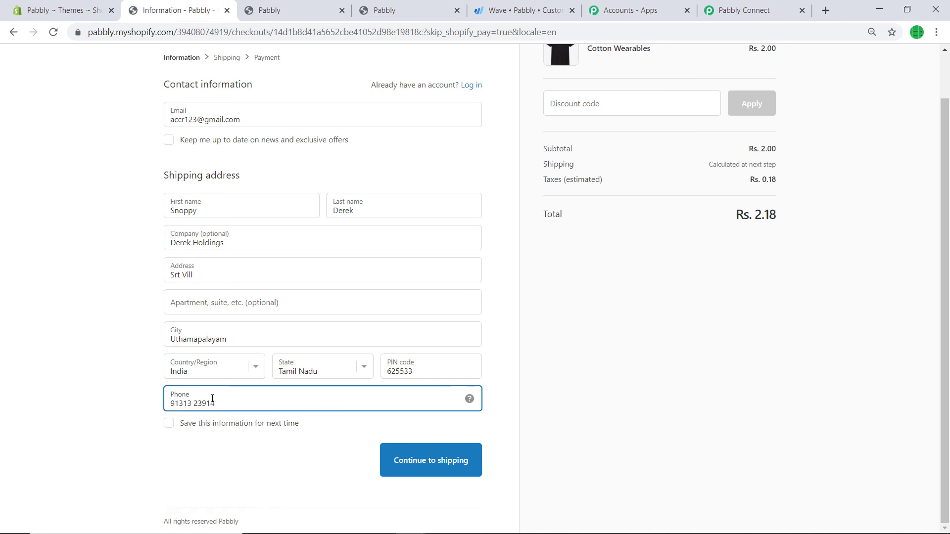
pyautogui.click(443, 469)
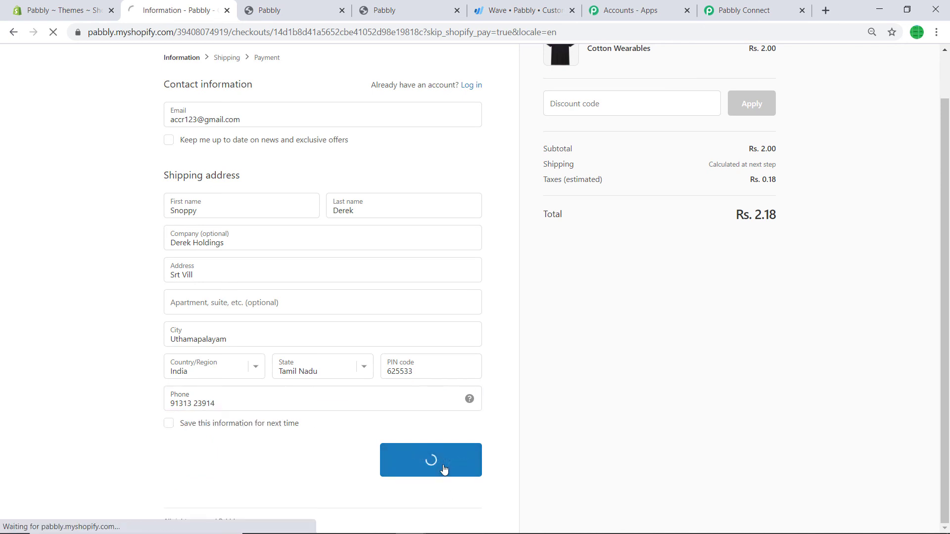
# - Accept standard shipping and pay for the order with Bogus Gateway test card details
pyautogui.click(444, 295)
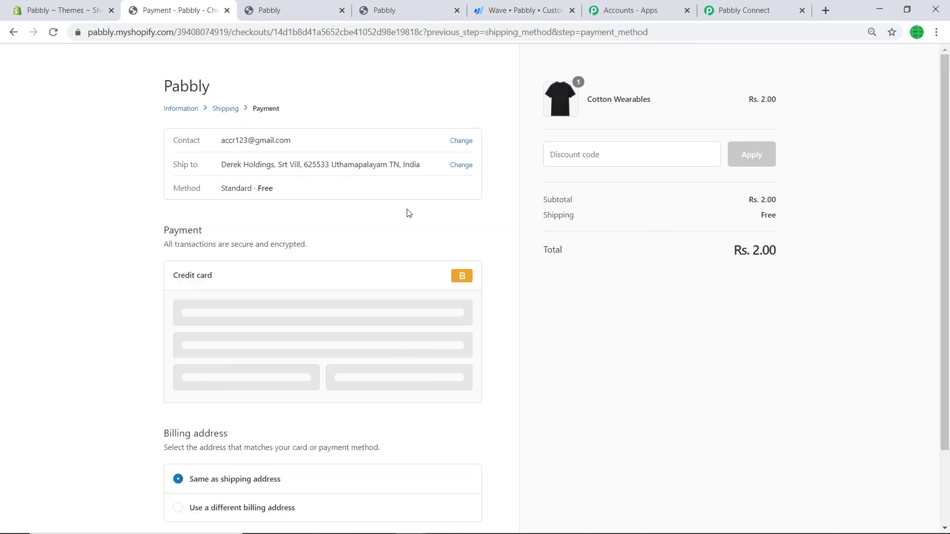
pyautogui.click(218, 315)
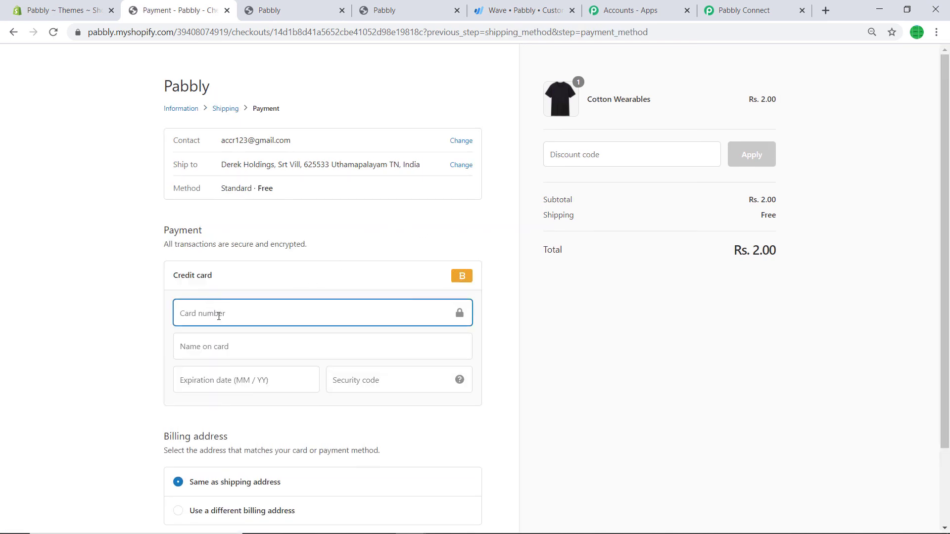
pyautogui.write('1')
pyautogui.click(209, 347)
pyautogui.write('B')
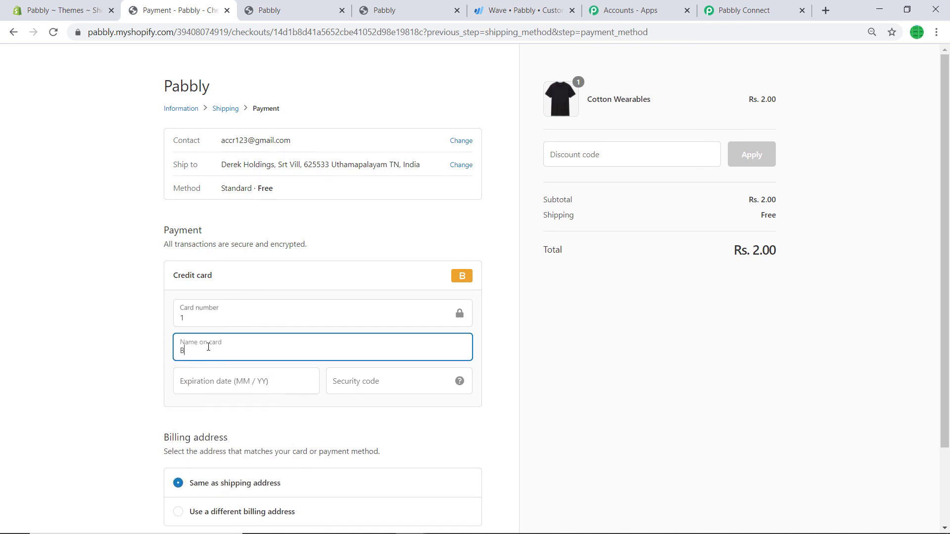
pyautogui.write('ogus Gateway')
pyautogui.click(227, 379)
pyautogui.write('10 / 34')
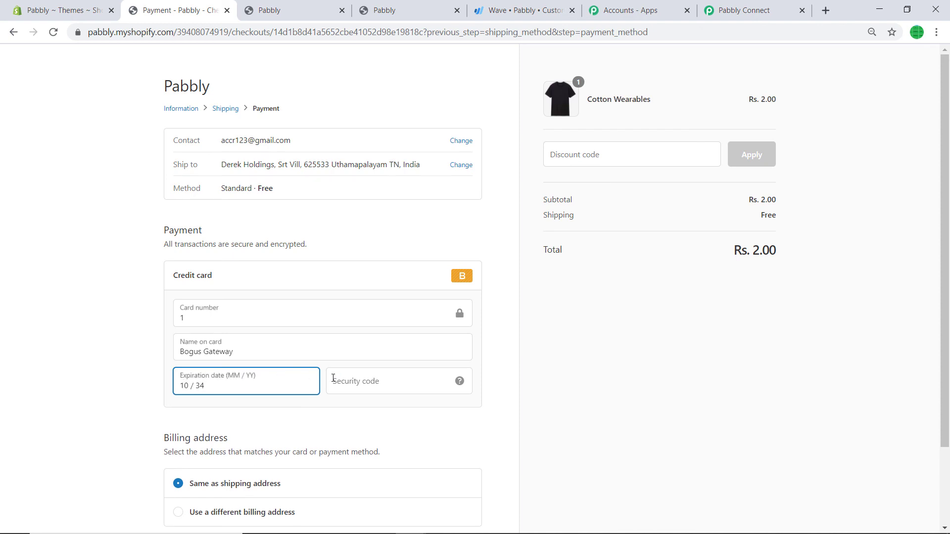
pyautogui.click(333, 378)
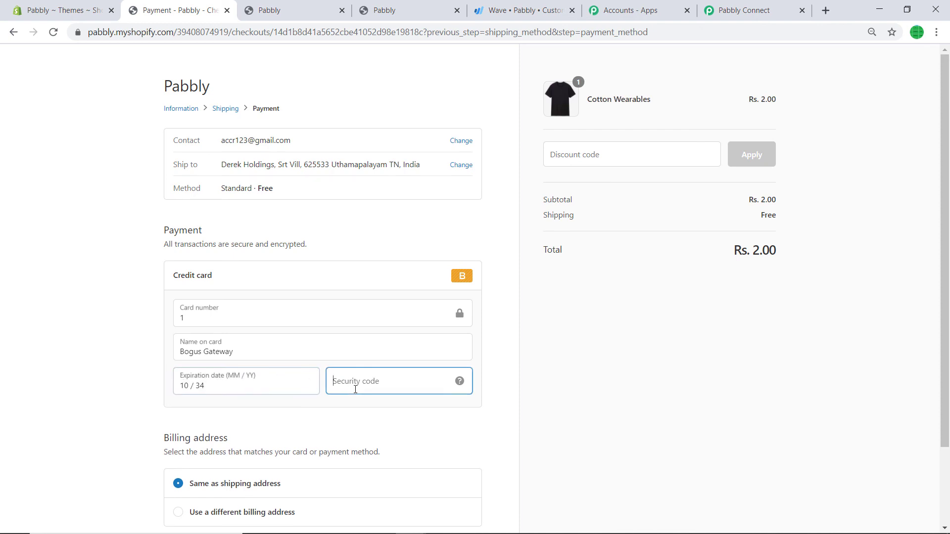
pyautogui.write('234')
pyautogui.scroll(-2, 397, 354)
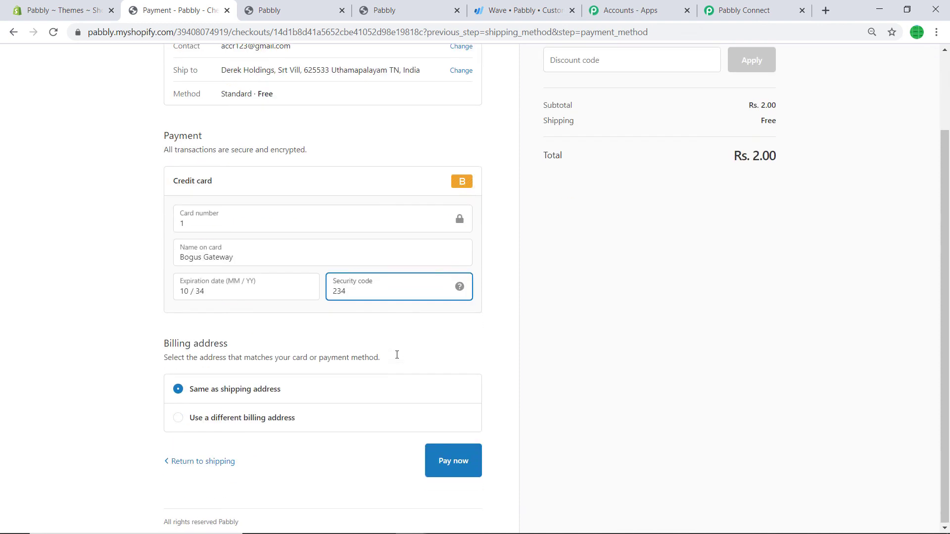
pyautogui.click(447, 457)
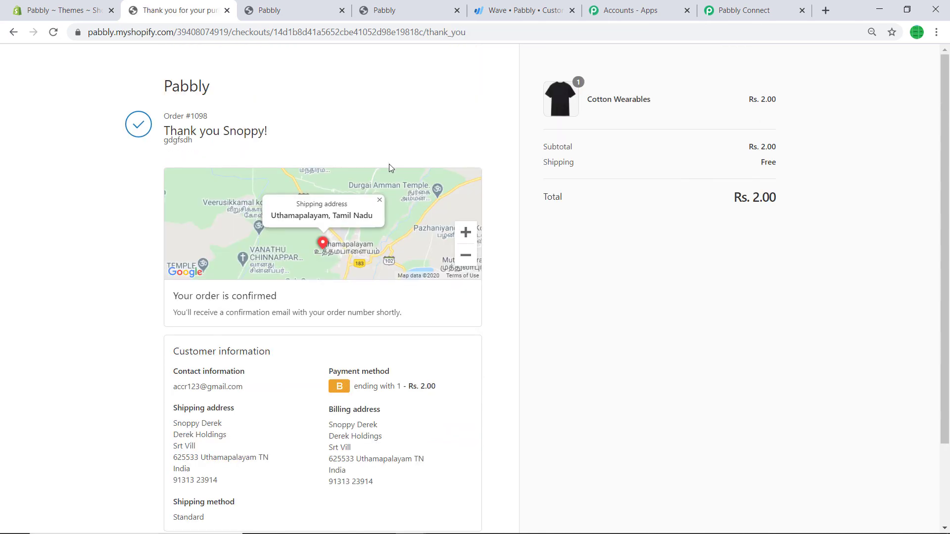
# - Leave the order confirmation and check Wave's Customers list for the new customer
pyautogui.scroll(-2, 389, 164)
pyautogui.click(422, 474)
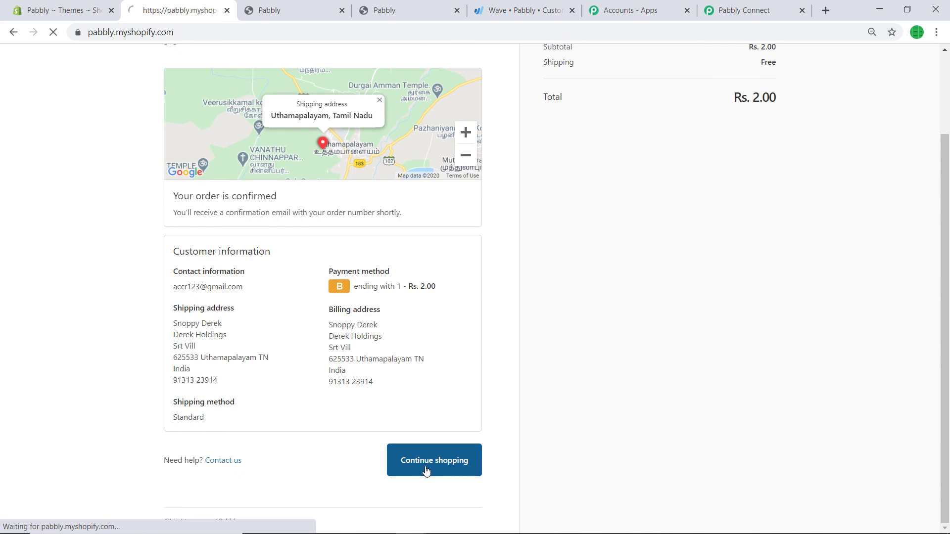
pyautogui.click(524, 10)
pyautogui.scroll(-1, 350, 183)
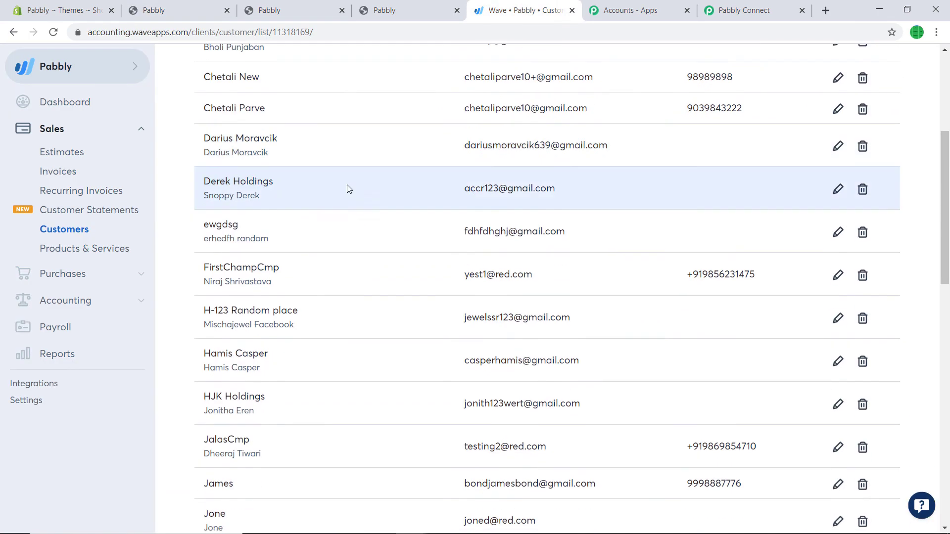